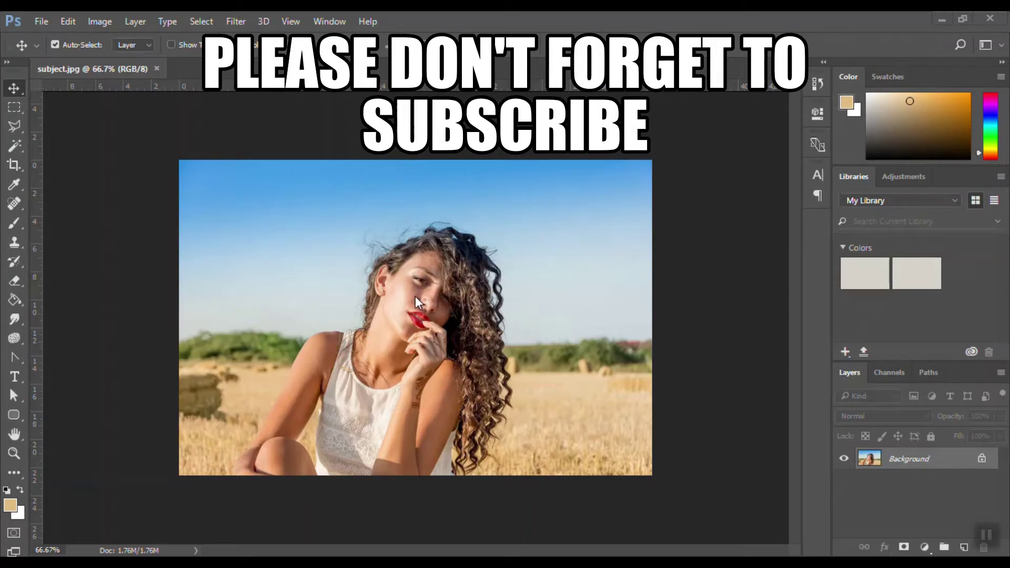
Step: Inspect the fine hair strands around the woman's head against the sky up close
{"action": "key", "text": "ctrl"}
{"action": "key", "text": "ctrl+plus"}
{"action": "key", "text": "ctrl+plus"}
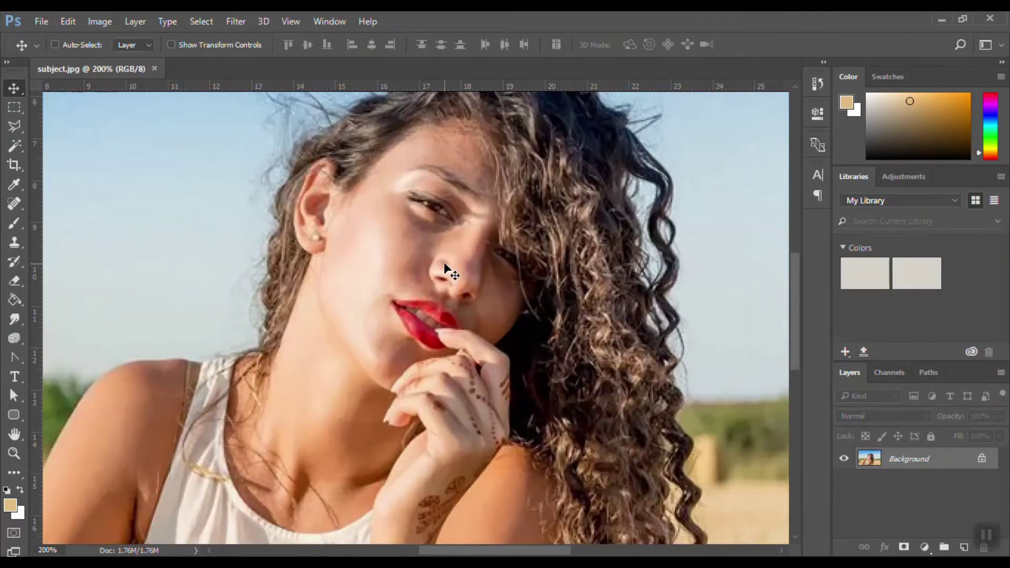
{"action": "left_click_drag", "start_coordinate": [798, 312], "coordinate": [798, 284]}
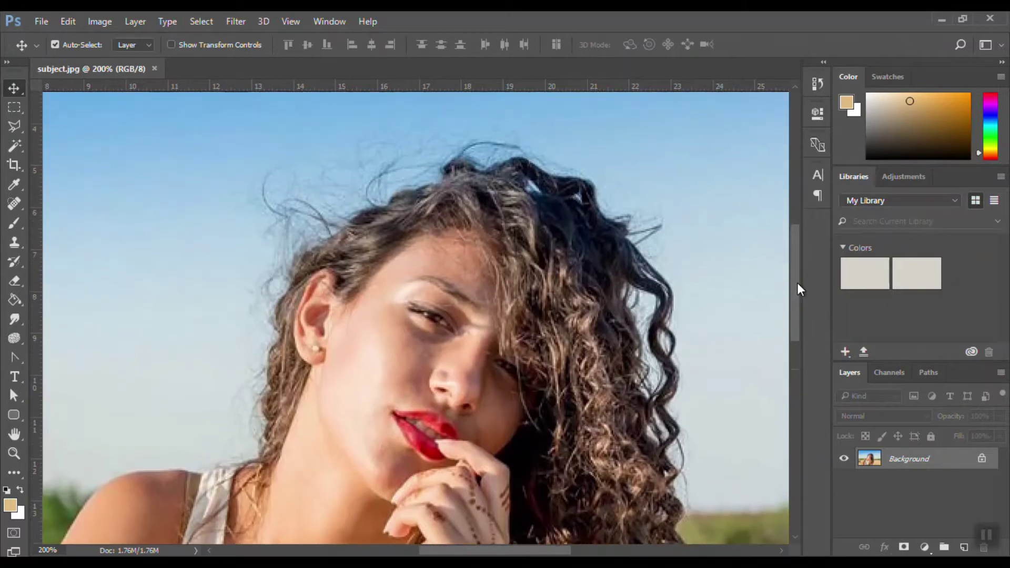
{"action": "key", "text": "ctrl+minus"}
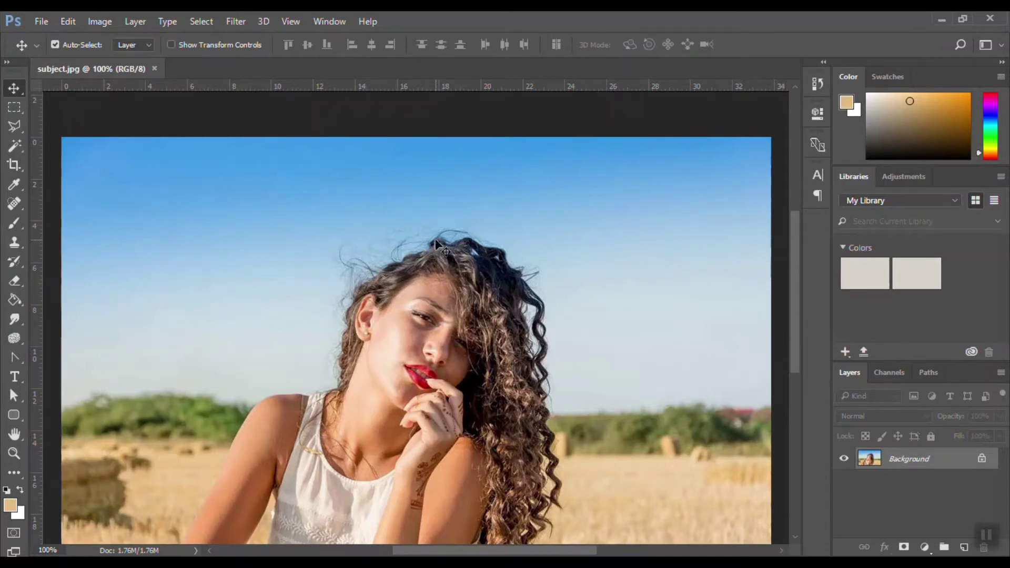
{"action": "key", "text": "ctrl"}
{"action": "key", "text": "ctrl+minus"}
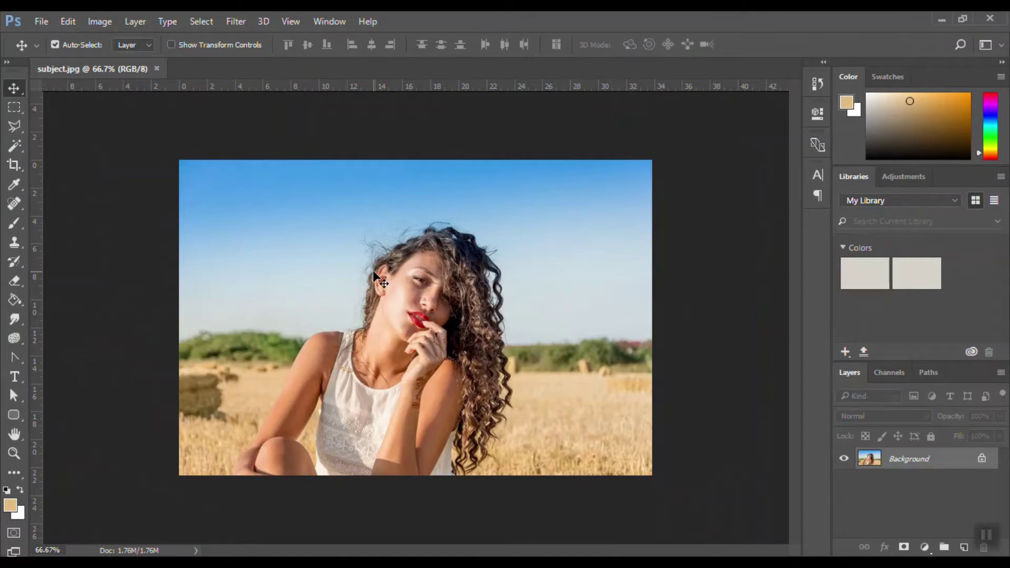
Step: Draw a loose, closed Polygonal Lasso selection around the woman, including her arms, knee and flyaway hair, with 0 px feather
{"action": "key", "text": "l"}
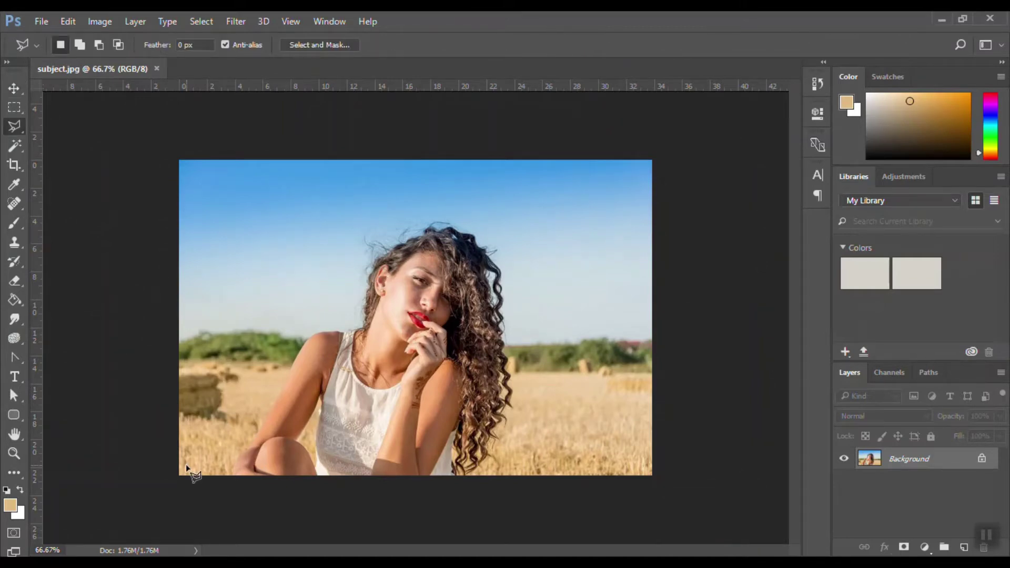
{"action": "left_click", "coordinate": [223, 482]}
{"action": "left_click", "coordinate": [254, 424]}
{"action": "left_click", "coordinate": [306, 330]}
{"action": "left_click", "coordinate": [330, 329]}
{"action": "scroll", "coordinate": [358, 325], "scroll_direction": "up", "scroll_amount": 1}
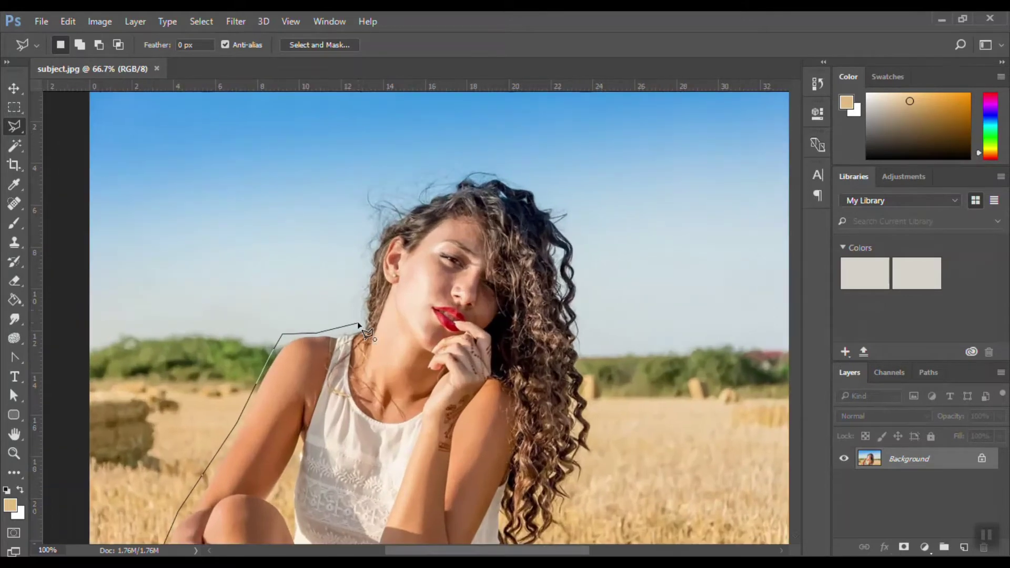
{"action": "left_click", "coordinate": [351, 319]}
{"action": "left_click", "coordinate": [351, 296]}
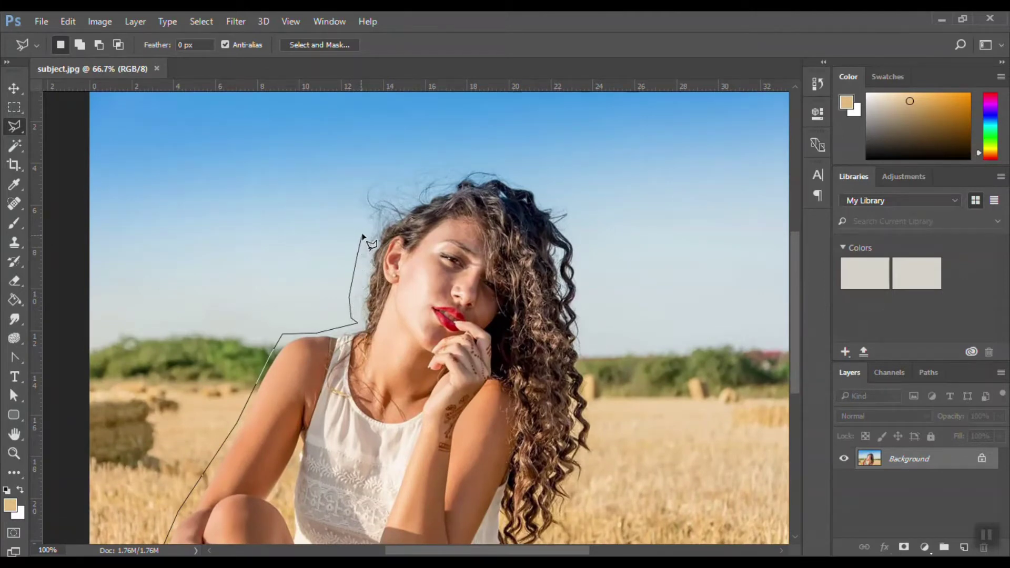
{"action": "left_click", "coordinate": [362, 225]}
{"action": "left_click", "coordinate": [357, 191]}
{"action": "left_click", "coordinate": [405, 163]}
{"action": "left_click", "coordinate": [448, 161]}
{"action": "left_click", "coordinate": [490, 161]}
{"action": "left_click", "coordinate": [509, 177]}
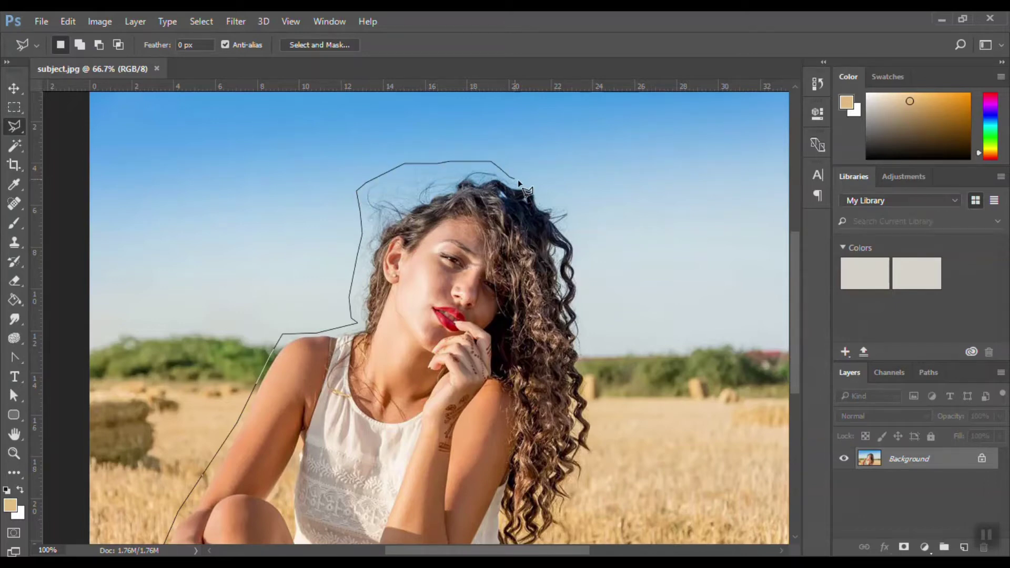
{"action": "left_click", "coordinate": [545, 195]}
{"action": "left_click", "coordinate": [568, 201]}
{"action": "left_click", "coordinate": [575, 215]}
{"action": "left_click", "coordinate": [565, 224]}
{"action": "left_click", "coordinate": [575, 237]}
{"action": "left_click", "coordinate": [582, 357]}
{"action": "left_click", "coordinate": [590, 381]}
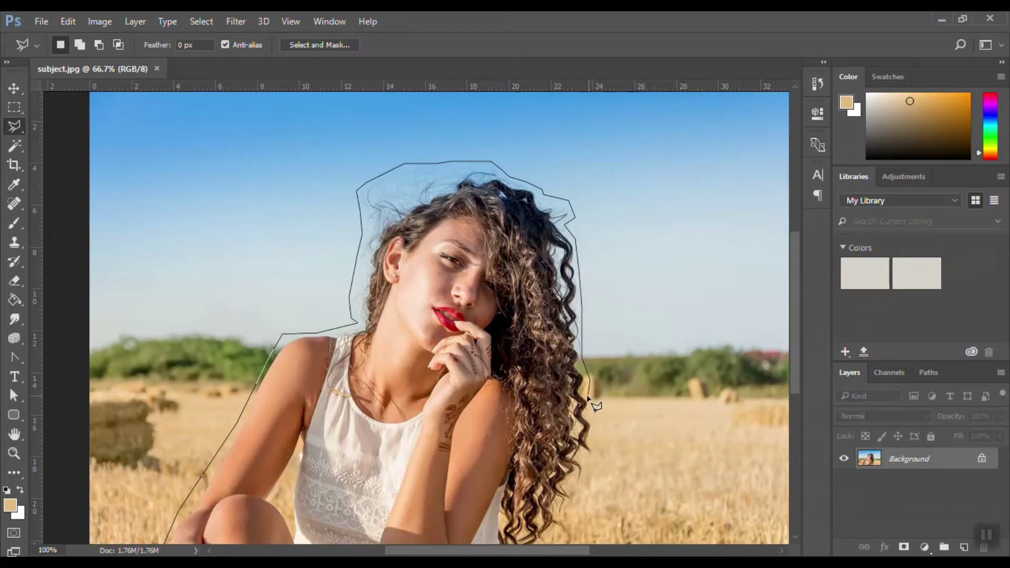
{"action": "left_click", "coordinate": [591, 411]}
{"action": "left_click", "coordinate": [595, 458]}
{"action": "left_click", "coordinate": [583, 459]}
{"action": "left_click", "coordinate": [583, 477]}
{"action": "left_click", "coordinate": [568, 488]}
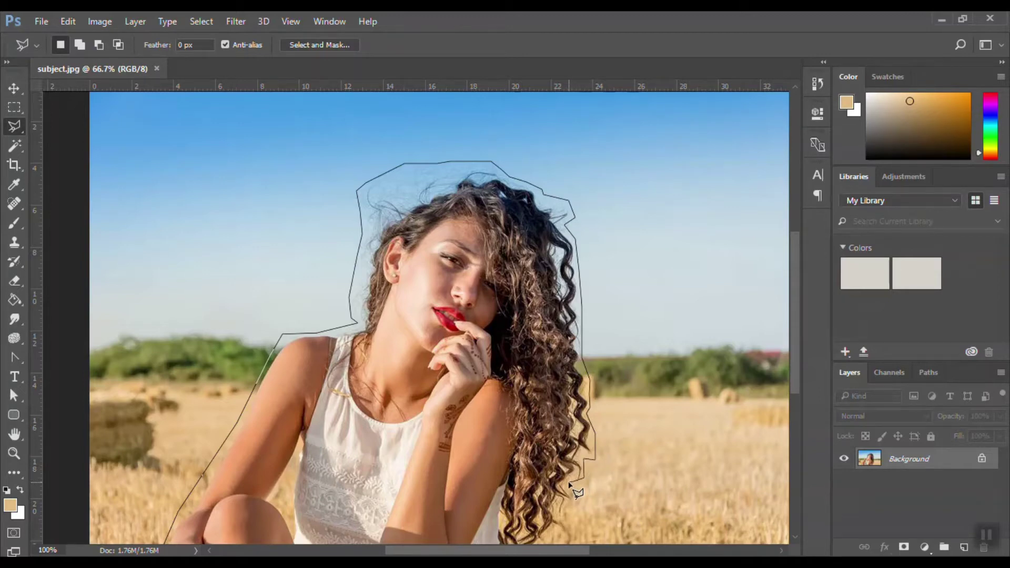
{"action": "left_click", "coordinate": [558, 513]}
{"action": "key", "text": "ctrl+minus"}
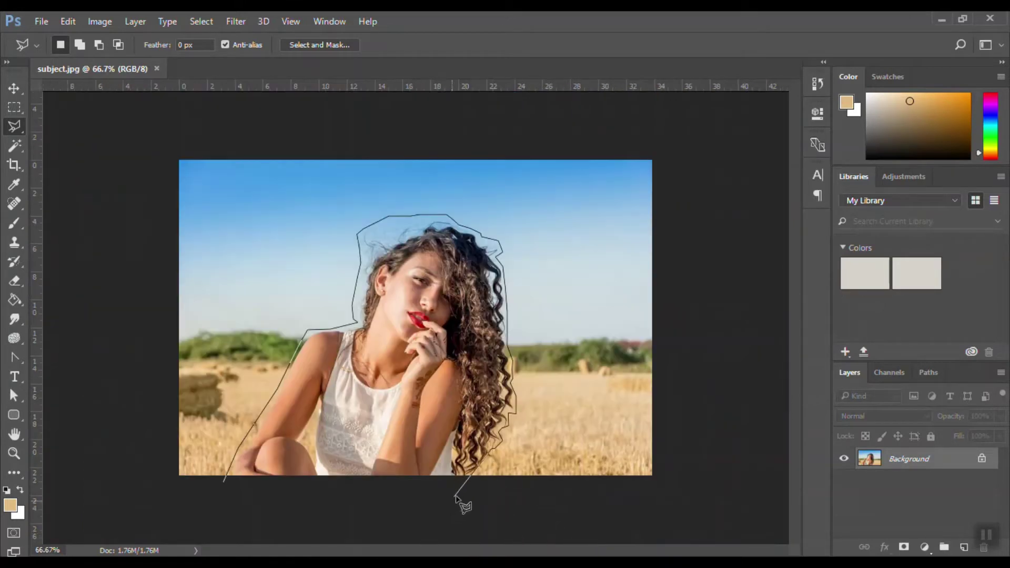
{"action": "left_click", "coordinate": [484, 488]}
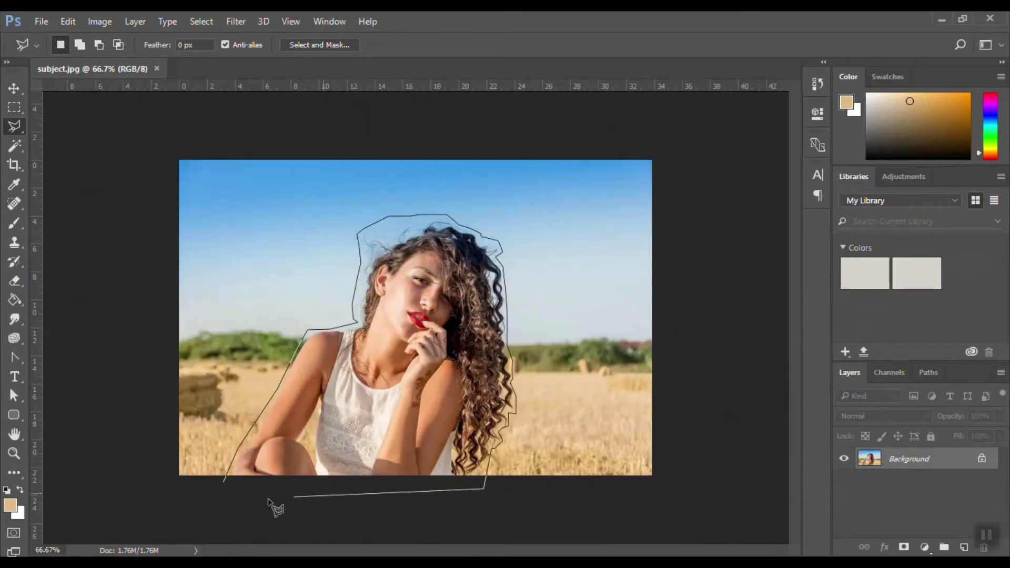
{"action": "left_click", "coordinate": [224, 485]}
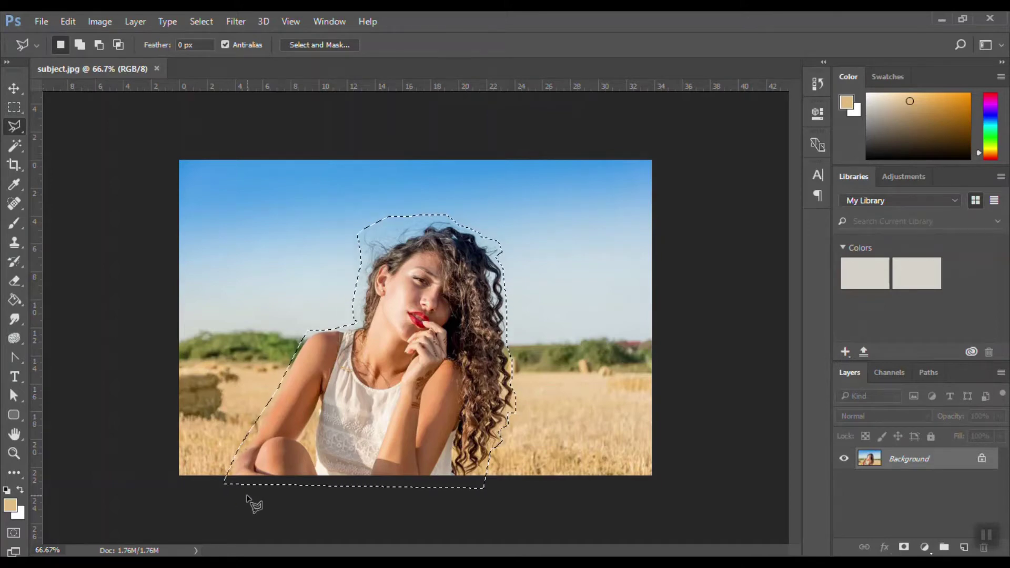
Step: Unlock the Background layer, delete everything outside the woman's outline, and clear the selection
{"action": "left_click", "coordinate": [982, 459]}
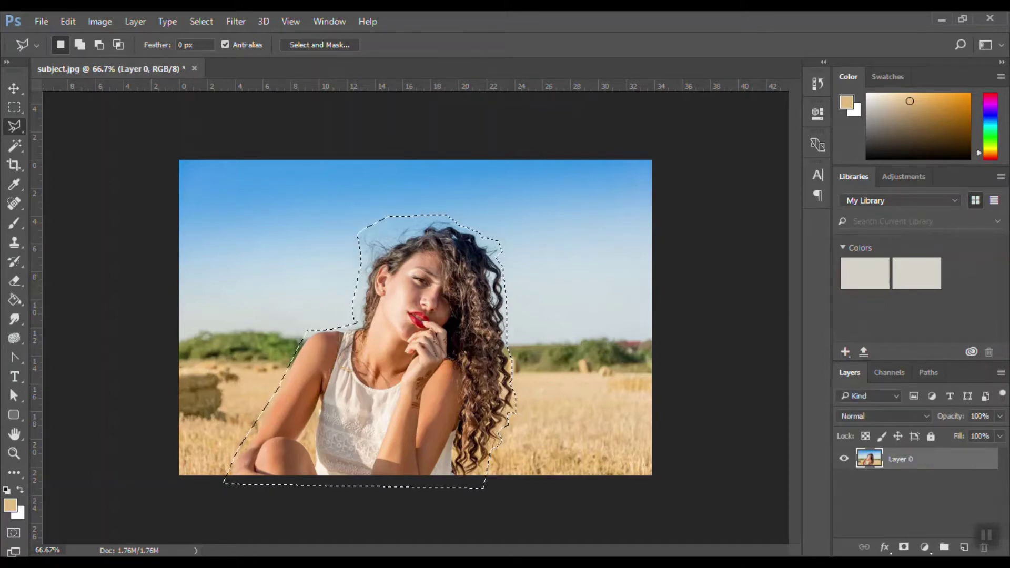
{"action": "key", "text": "ctrl+shift+i"}
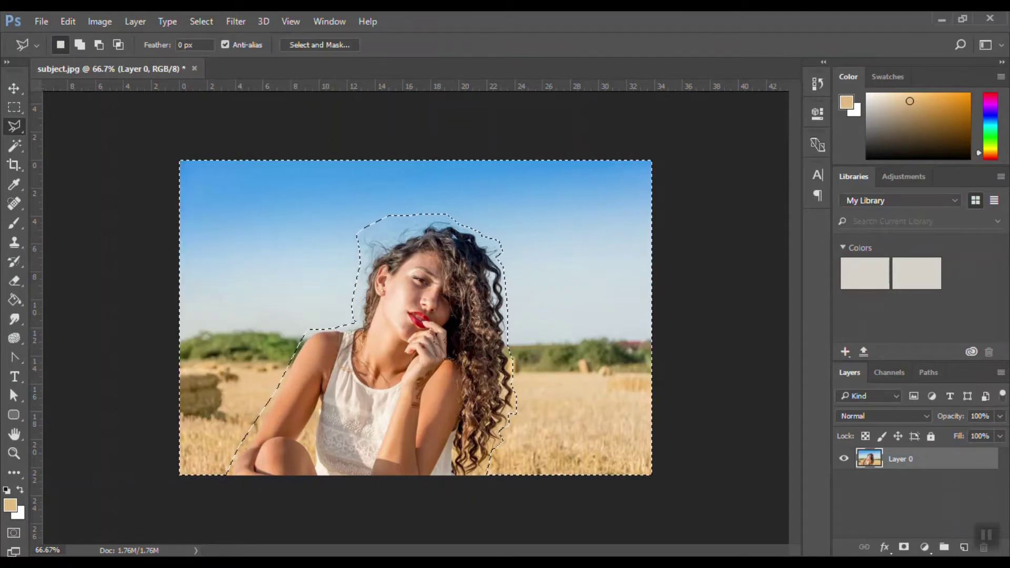
{"action": "key", "text": "Delete"}
{"action": "key", "text": "ctrl+d"}
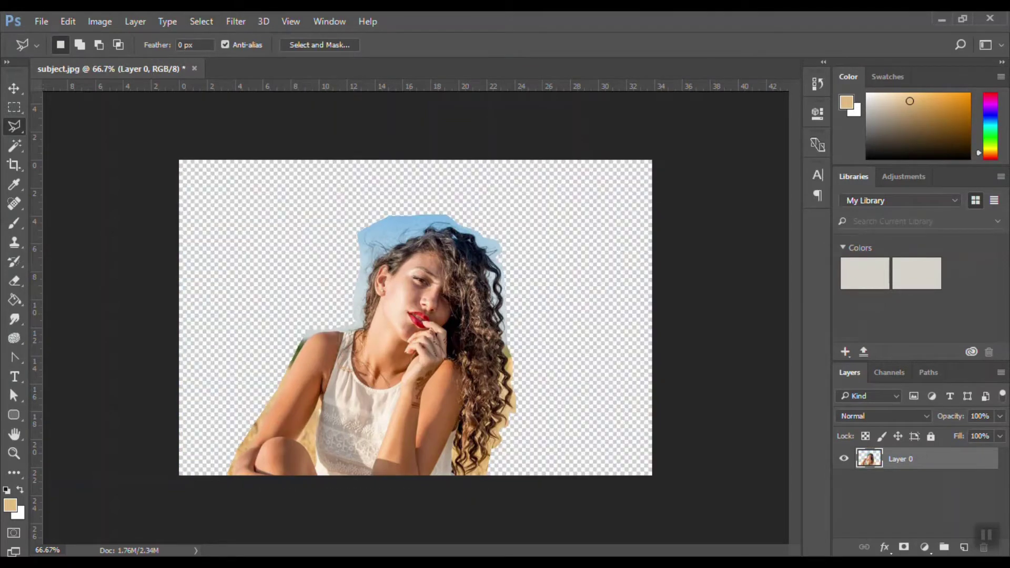
Step: Compare the Red, Green and Blue channels for contrast between the hair and the background
{"action": "left_click", "coordinate": [882, 376]}
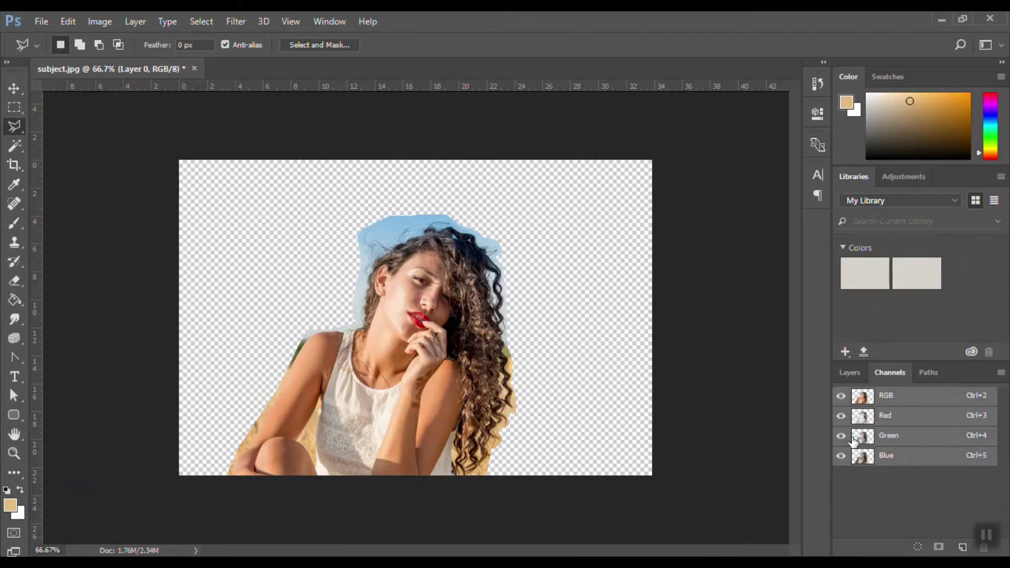
{"action": "left_click", "coordinate": [842, 417]}
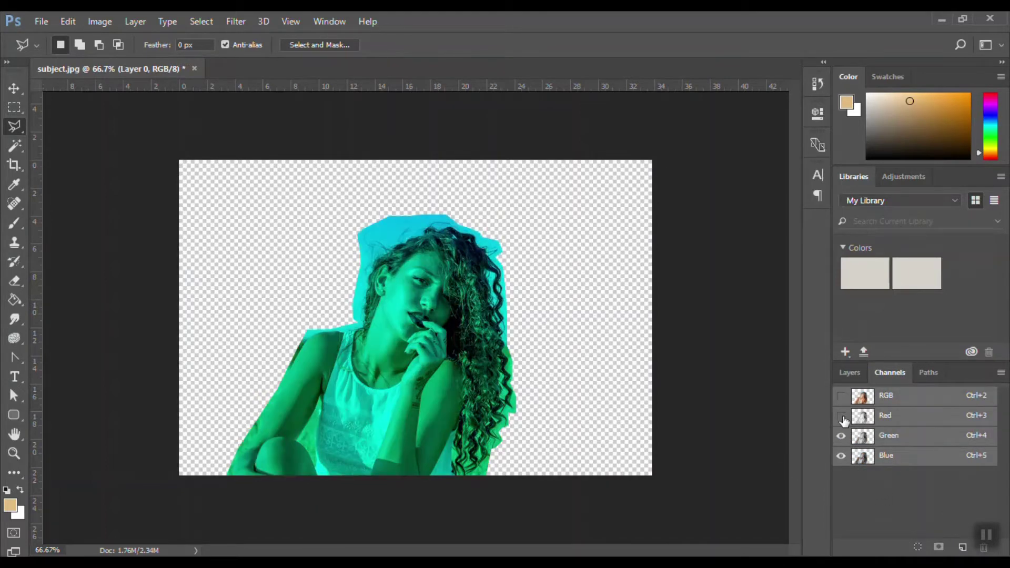
{"action": "left_click", "coordinate": [841, 436]}
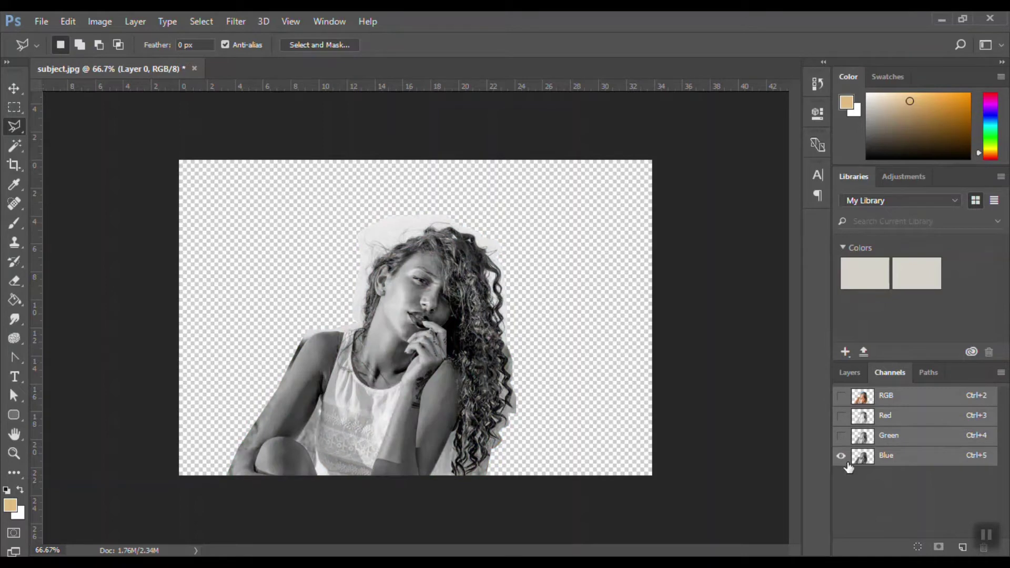
{"action": "left_click", "coordinate": [842, 436]}
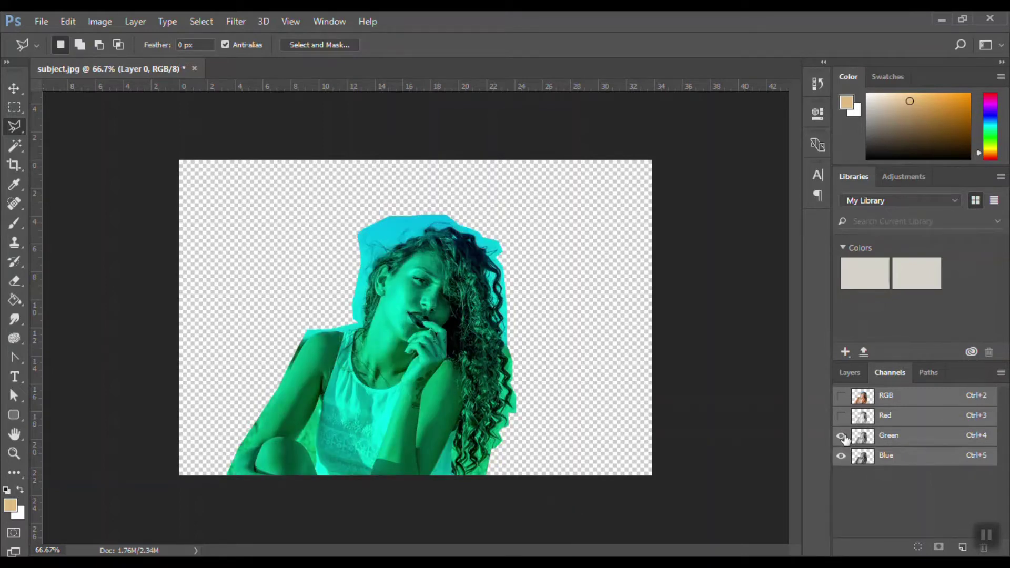
{"action": "left_click", "coordinate": [841, 456]}
{"action": "left_click", "coordinate": [841, 416]}
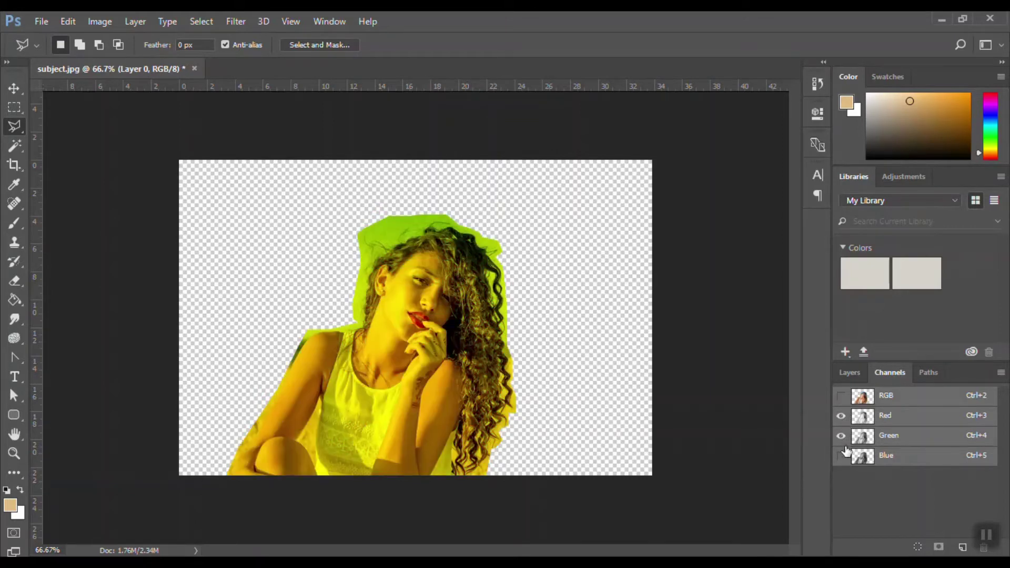
{"action": "left_click", "coordinate": [842, 436]}
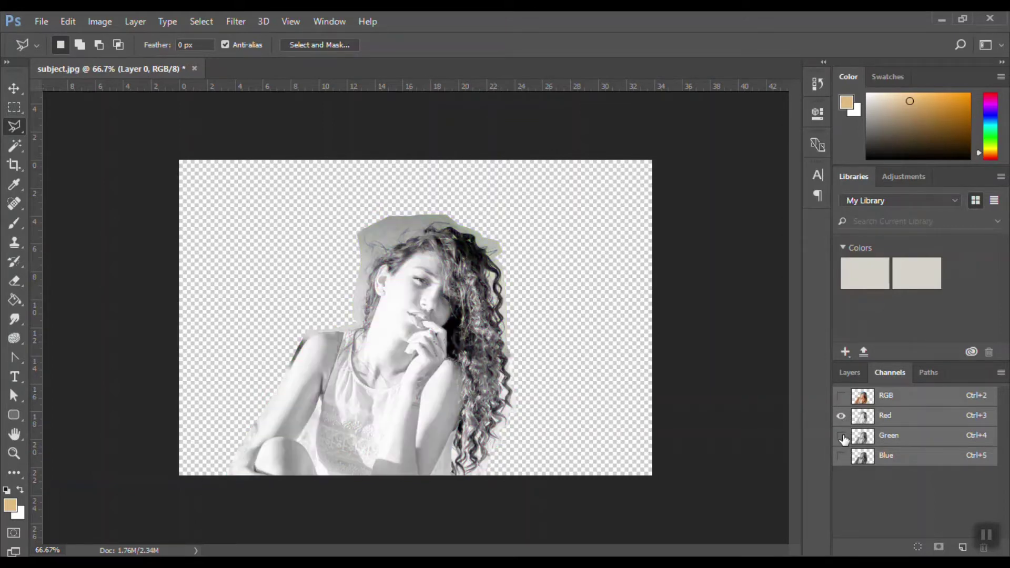
{"action": "left_click", "coordinate": [842, 436]}
{"action": "left_click", "coordinate": [842, 455]}
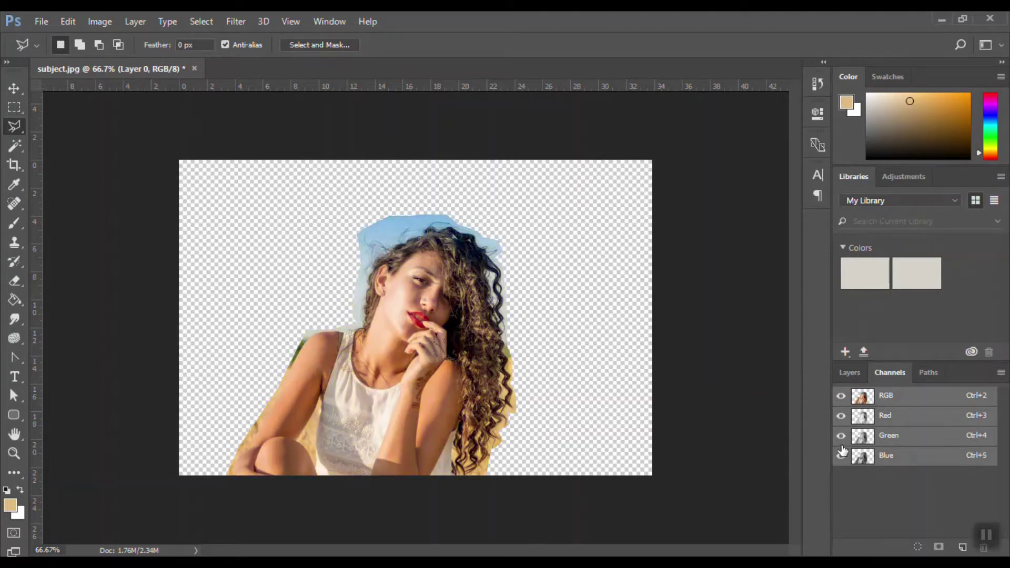
{"action": "left_click", "coordinate": [842, 436]}
{"action": "left_click", "coordinate": [842, 456]}
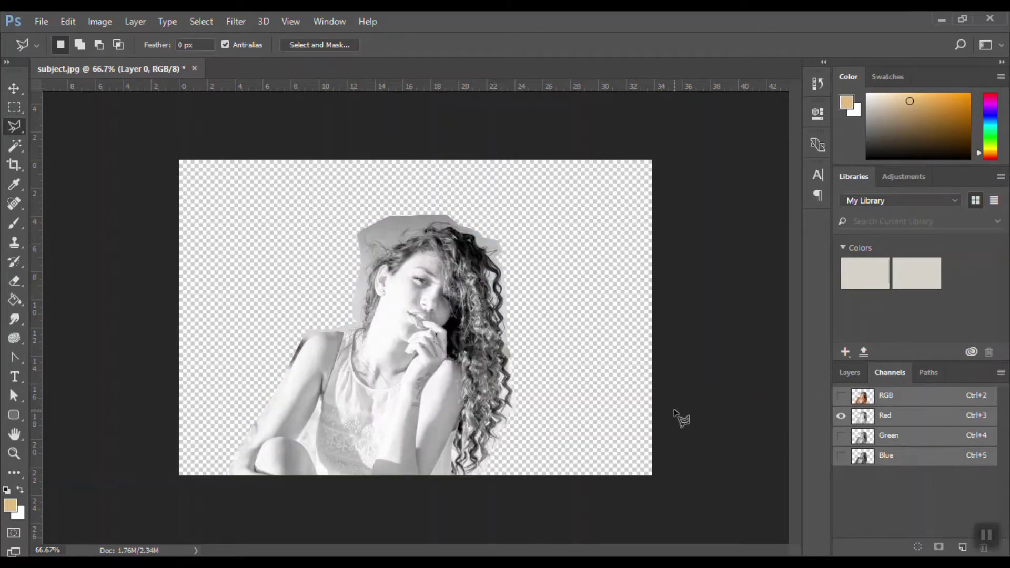
Step: Show only the Blue channel and duplicate it
{"action": "left_click", "coordinate": [842, 456]}
{"action": "left_click", "coordinate": [842, 416]}
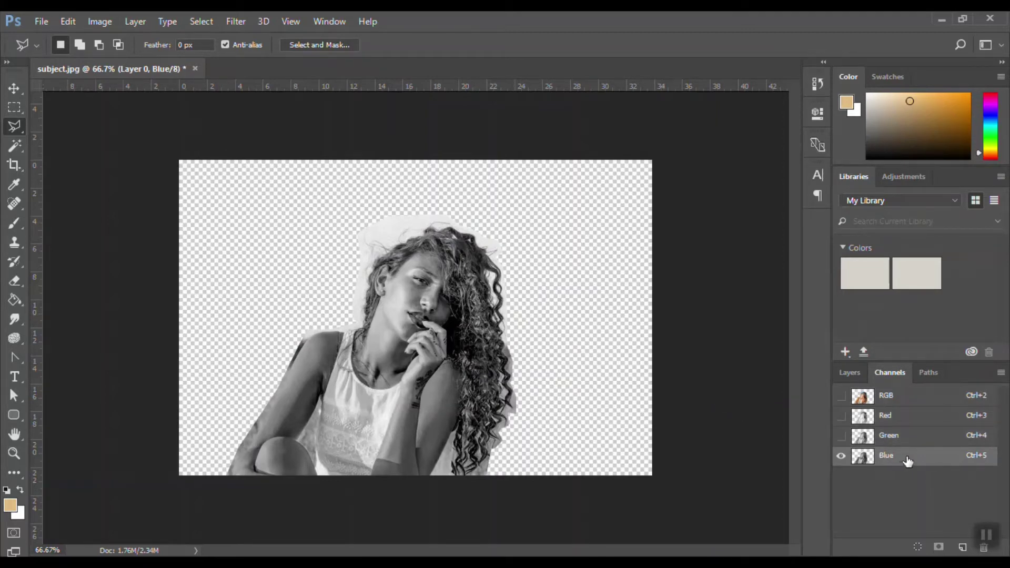
{"action": "left_click_drag", "start_coordinate": [903, 463], "coordinate": [963, 547]}
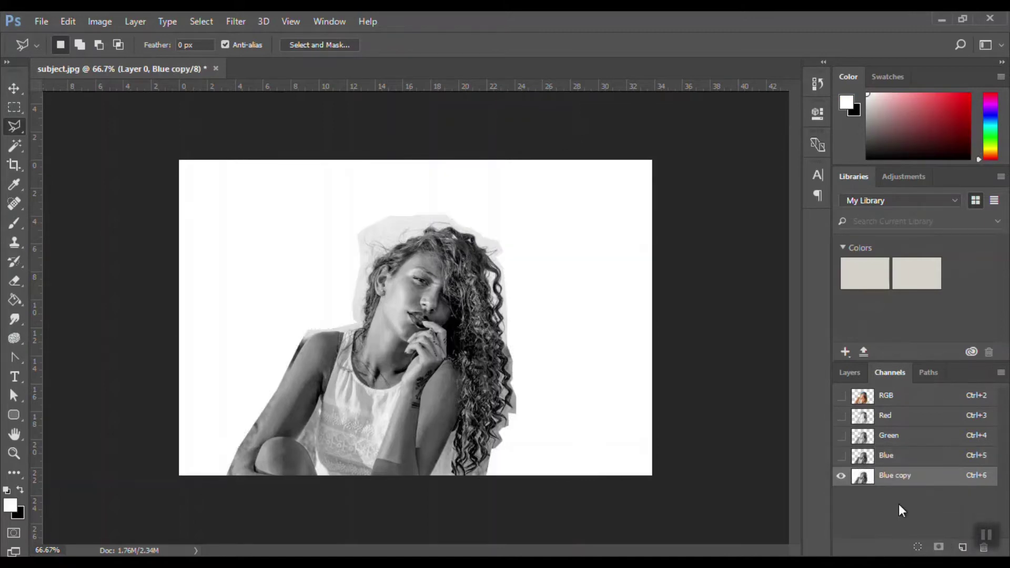
Step: Rename the duplicated blue channel as "copy"
{"action": "double_click", "coordinate": [896, 475]}
{"action": "left_click", "coordinate": [896, 475]}
{"action": "key", "text": "BackSpace"}
{"action": "key", "text": "BackSpace"}
{"action": "key", "text": "BackSpace"}
{"action": "key", "text": "BackSpace"}
{"action": "key", "text": "BackSpace"}
{"action": "key", "text": "Return"}
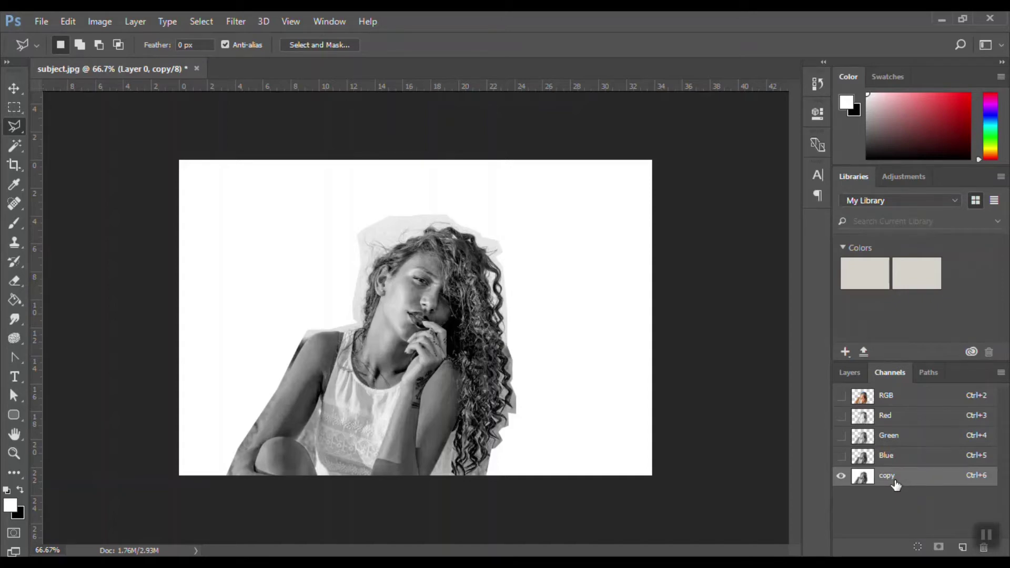
Step: Try a Levels adjustment on the copy channel with input black at 77 and input white at 232
{"action": "left_click", "coordinate": [101, 22]}
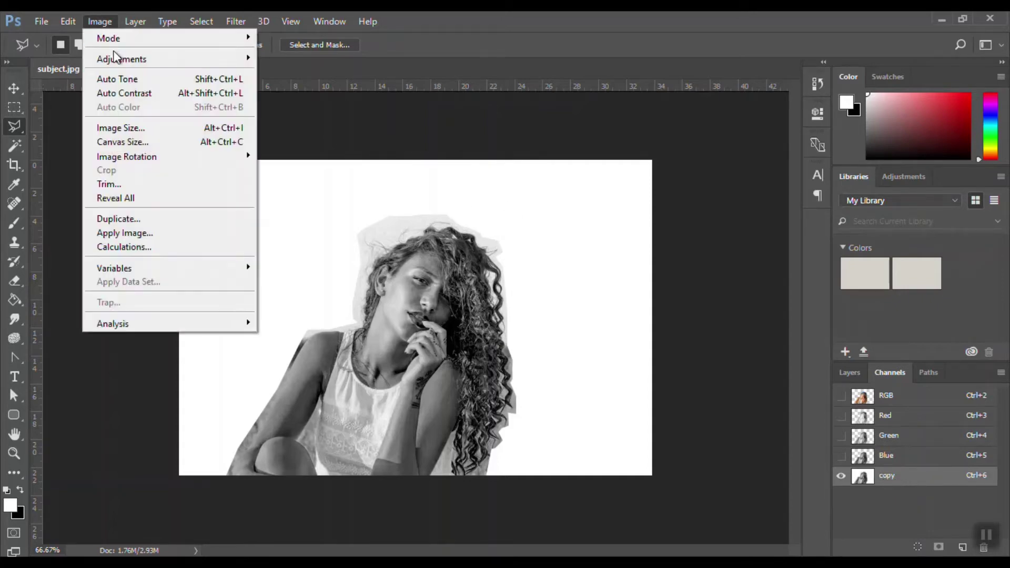
{"action": "mouse_move", "coordinate": [117, 57]}
{"action": "left_click", "coordinate": [337, 72]}
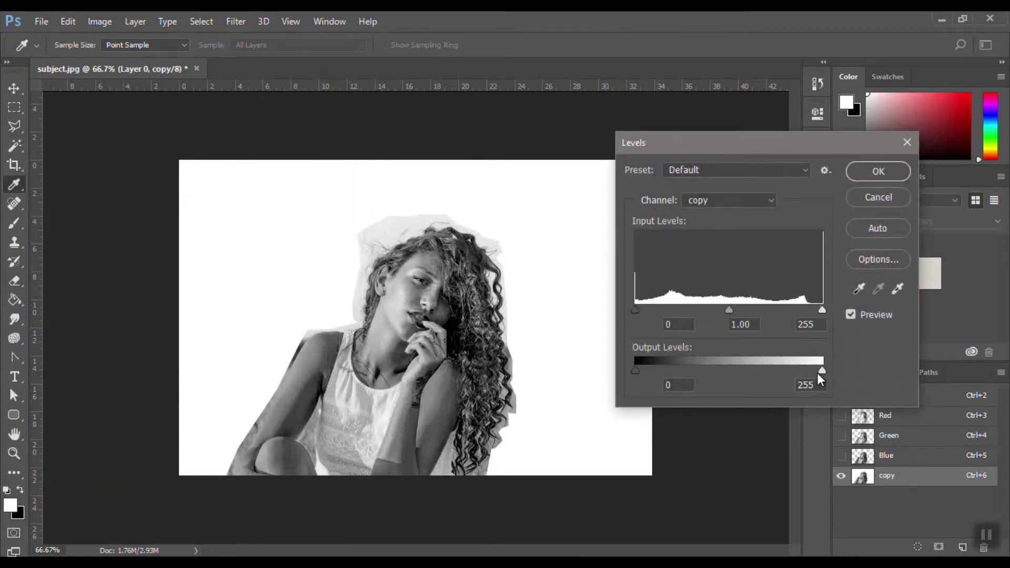
{"action": "mouse_move", "coordinate": [822, 374]}
{"action": "left_mouse_down"}
{"action": "mouse_move", "coordinate": [792, 368]}
{"action": "mouse_move", "coordinate": [832, 368]}
{"action": "left_mouse_up"}
{"action": "mouse_move", "coordinate": [822, 311]}
{"action": "left_mouse_down"}
{"action": "mouse_move", "coordinate": [782, 311]}
{"action": "mouse_move", "coordinate": [791, 310]}
{"action": "left_mouse_up"}
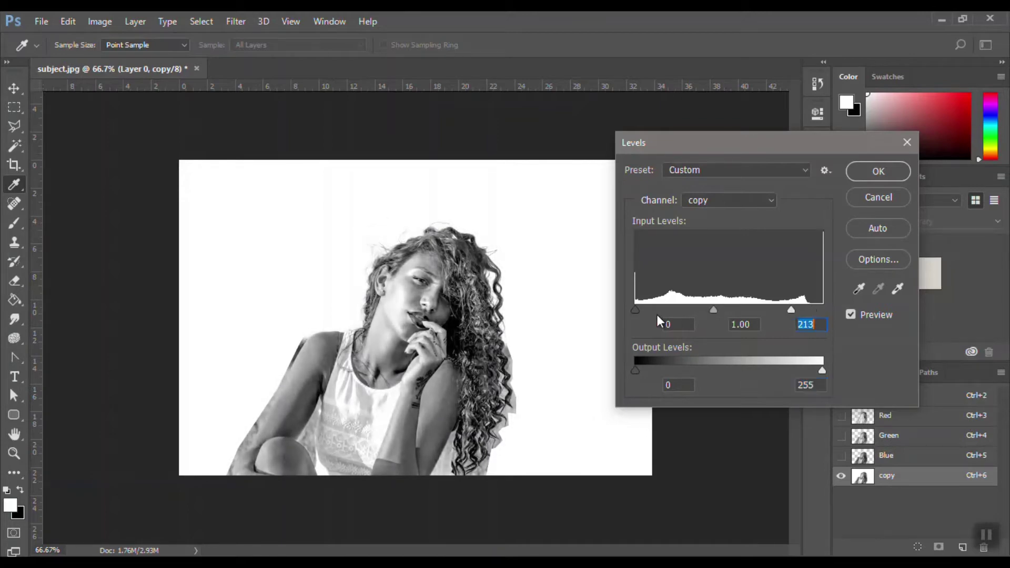
{"action": "left_click_drag", "start_coordinate": [642, 311], "coordinate": [682, 311]}
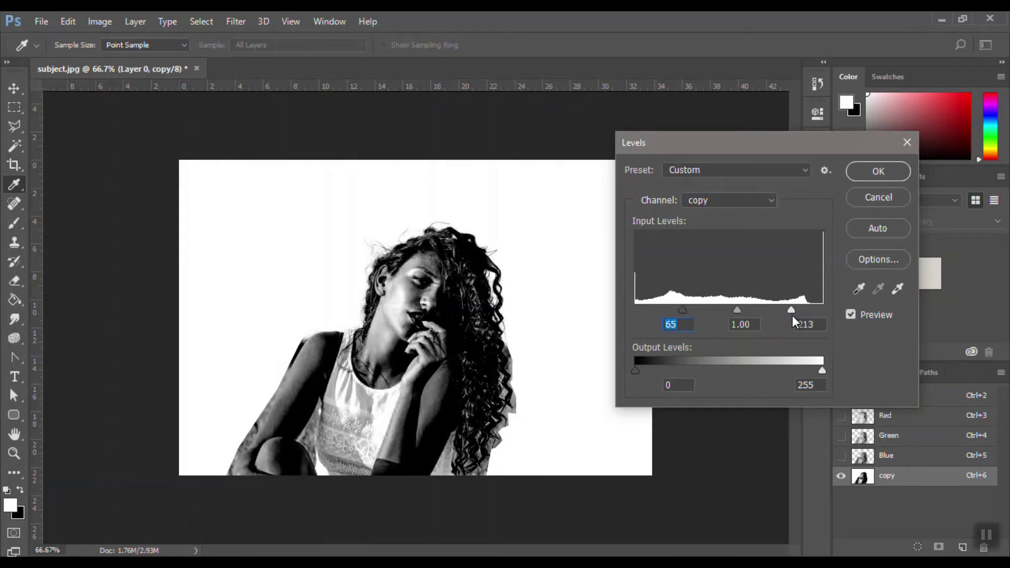
{"action": "left_click_drag", "start_coordinate": [791, 311], "coordinate": [805, 310]}
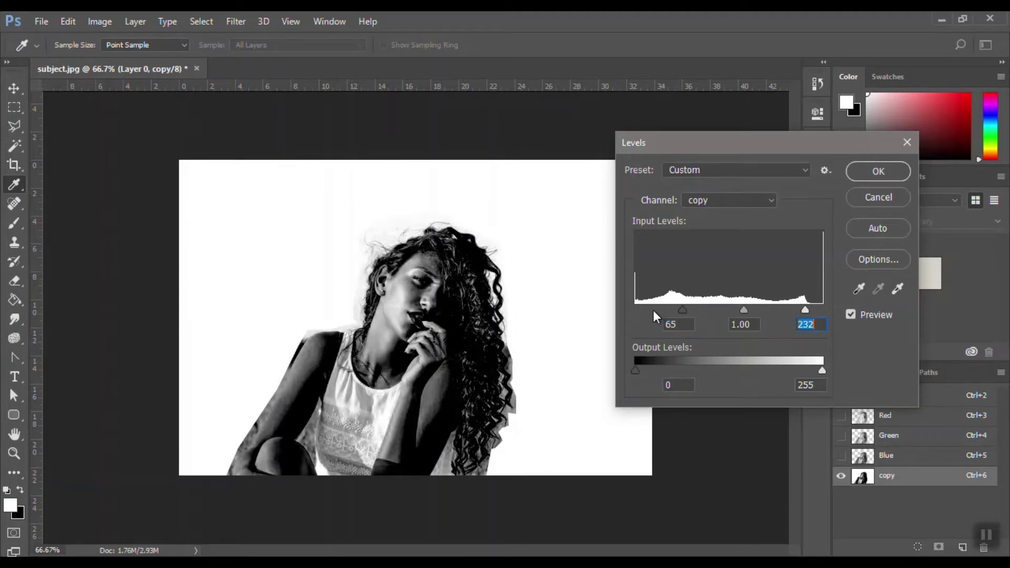
{"action": "mouse_move", "coordinate": [685, 310]}
{"action": "left_mouse_down"}
{"action": "mouse_move", "coordinate": [717, 311]}
{"action": "mouse_move", "coordinate": [692, 324]}
{"action": "left_mouse_up"}
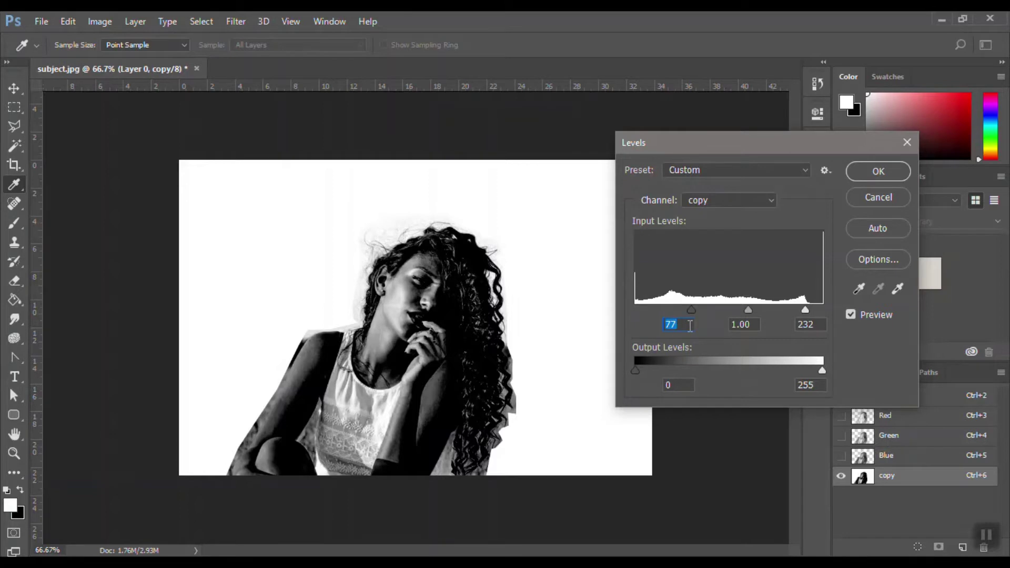
{"action": "left_click", "coordinate": [988, 536]}
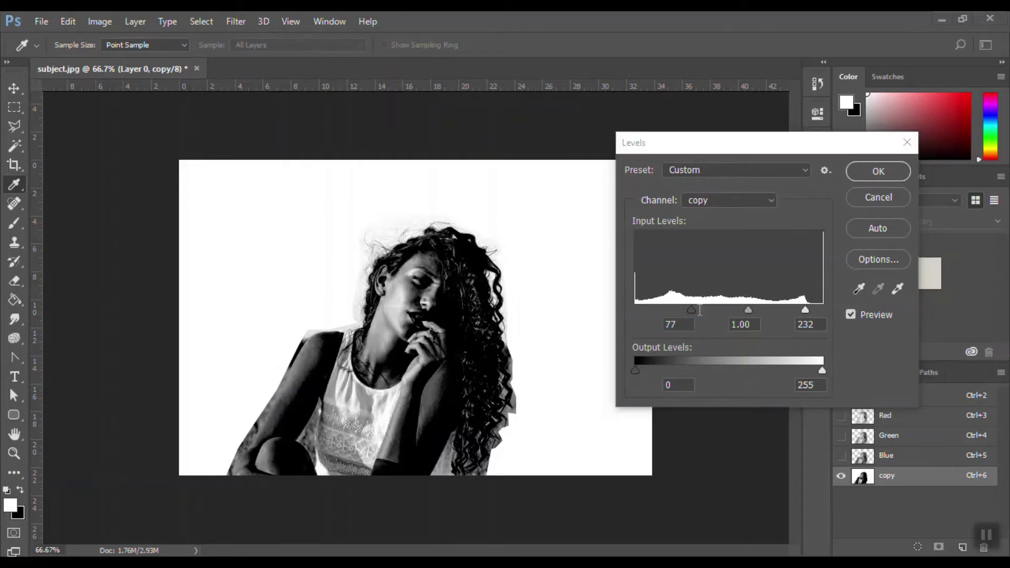
Step: Try stronger Levels on the copy channel with input black at 145 and white at 238, and discard the adjustment
{"action": "left_click_drag", "start_coordinate": [691, 310], "coordinate": [742, 311]}
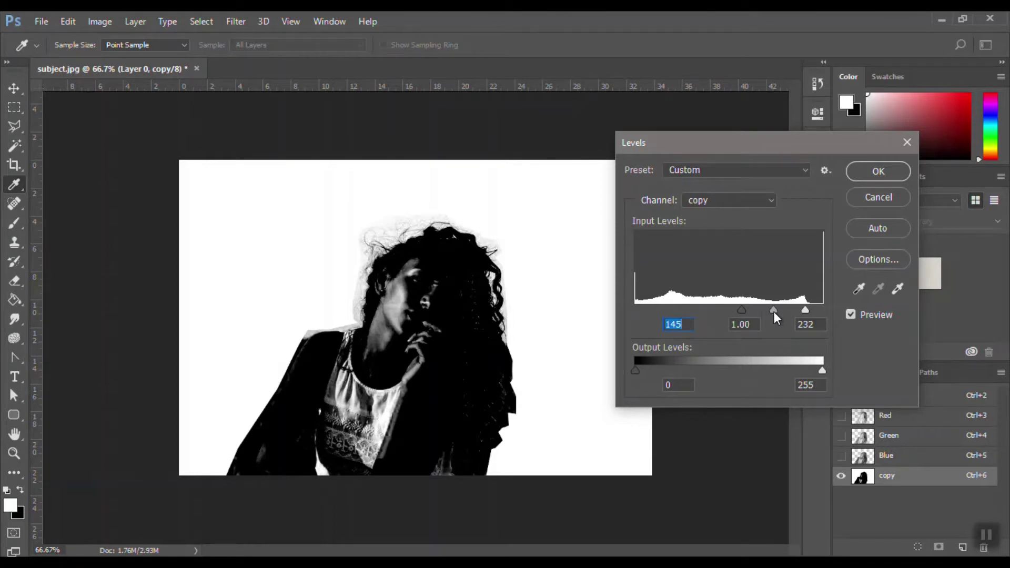
{"action": "mouse_move", "coordinate": [806, 310]}
{"action": "left_mouse_down"}
{"action": "mouse_move", "coordinate": [797, 309]}
{"action": "mouse_move", "coordinate": [808, 310]}
{"action": "left_mouse_up"}
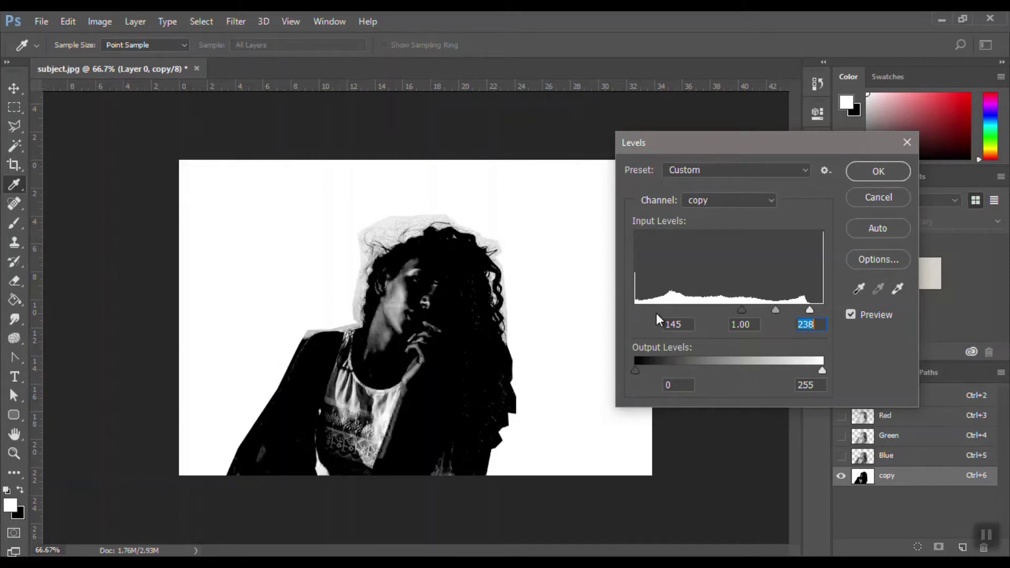
{"action": "key", "text": "Escape"}
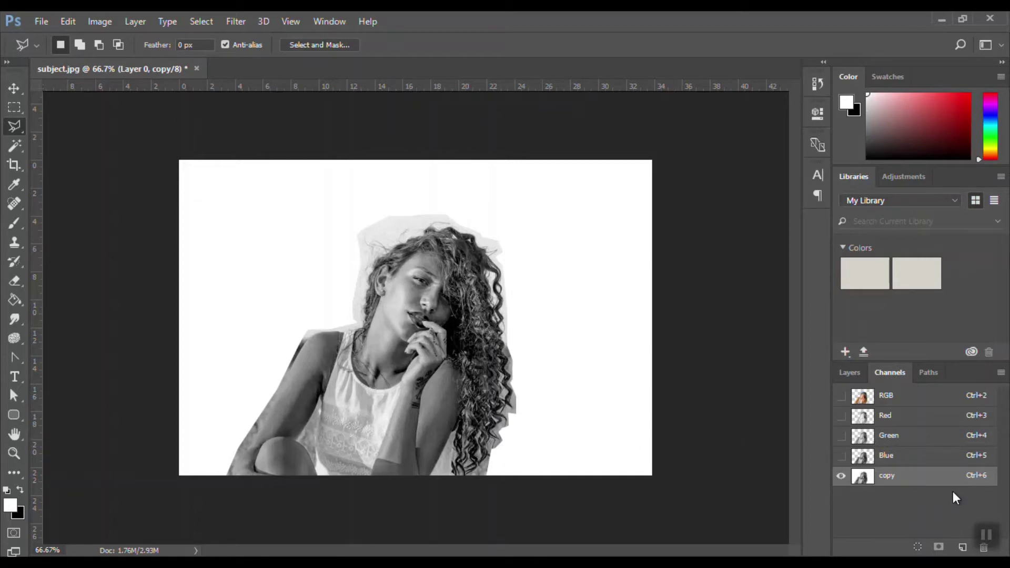
Step: Delete the blue-based copy channel and replace it with a duplicate of the Red channel named "copy"
{"action": "right_click", "coordinate": [932, 476]}
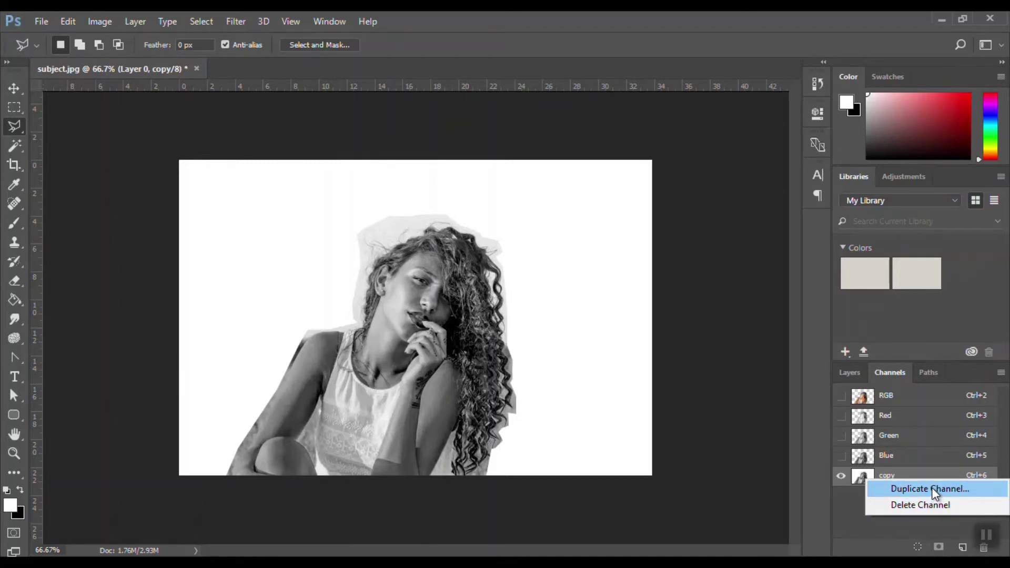
{"action": "left_click", "coordinate": [931, 507]}
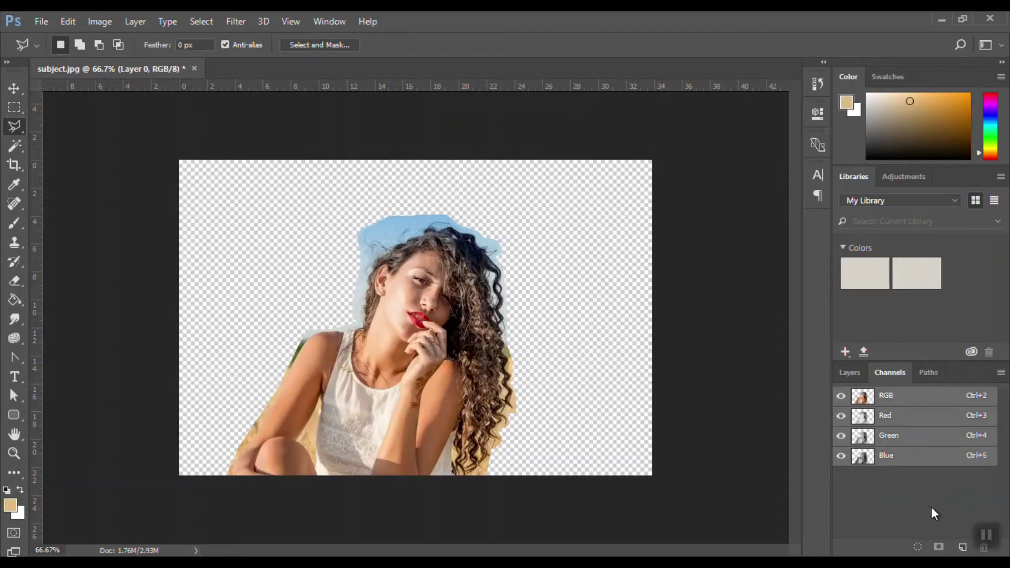
{"action": "left_click", "coordinate": [885, 417]}
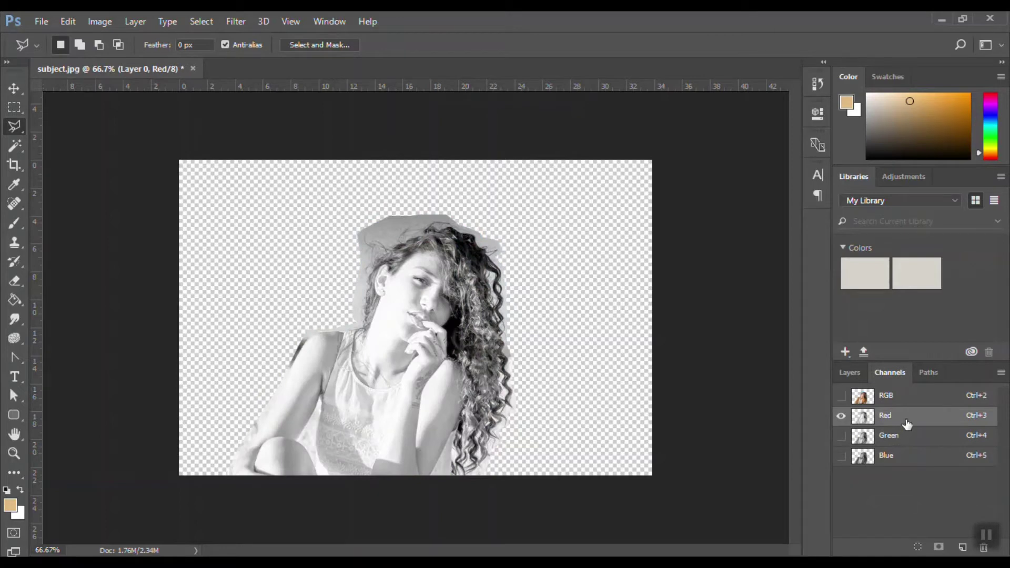
{"action": "left_click_drag", "start_coordinate": [903, 423], "coordinate": [963, 547]}
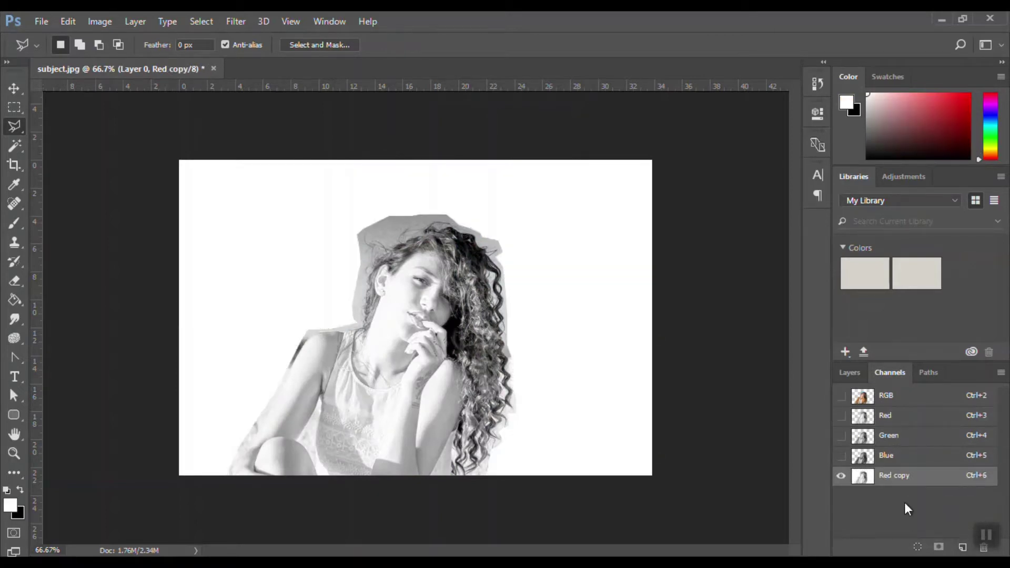
{"action": "double_click", "coordinate": [891, 476]}
{"action": "type", "text": "copy"}
{"action": "key", "text": "Return"}
Step: Try Levels on the red-based copy channel with input black at 88 and white at 161, and discard the adjustment
{"action": "key", "text": "ctrl+l"}
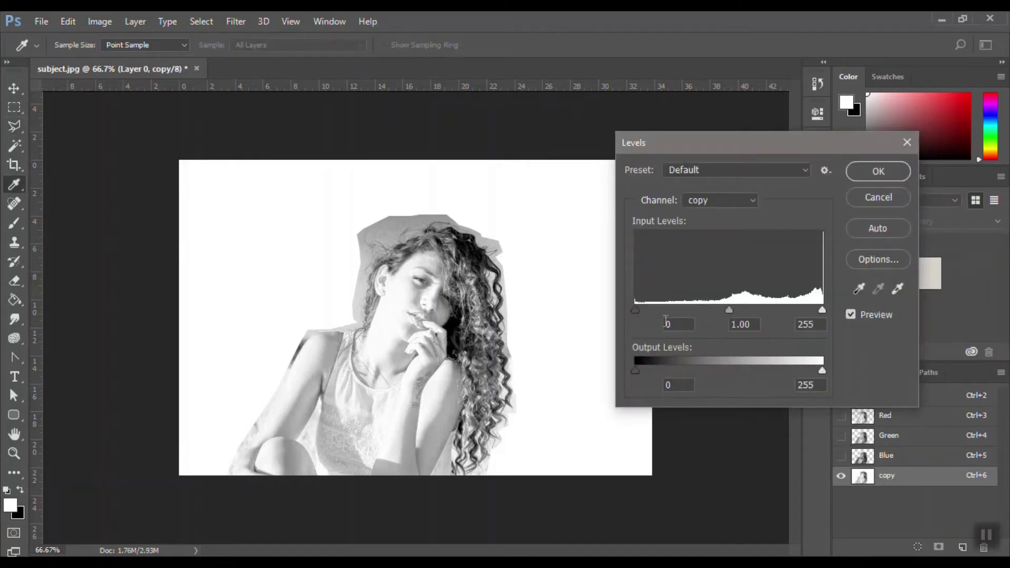
{"action": "left_click_drag", "start_coordinate": [635, 311], "coordinate": [685, 310]}
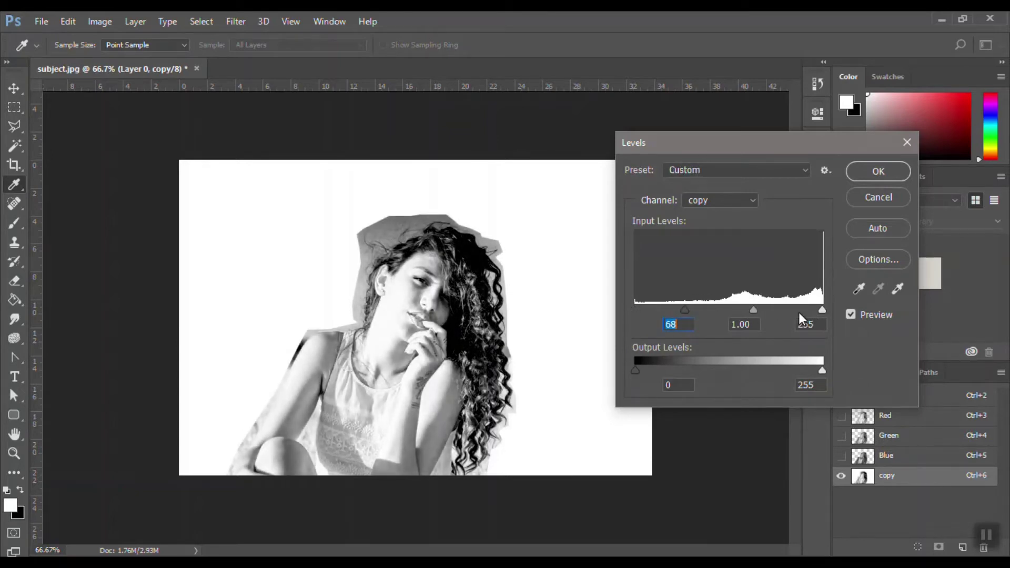
{"action": "left_click_drag", "start_coordinate": [822, 309], "coordinate": [794, 308]}
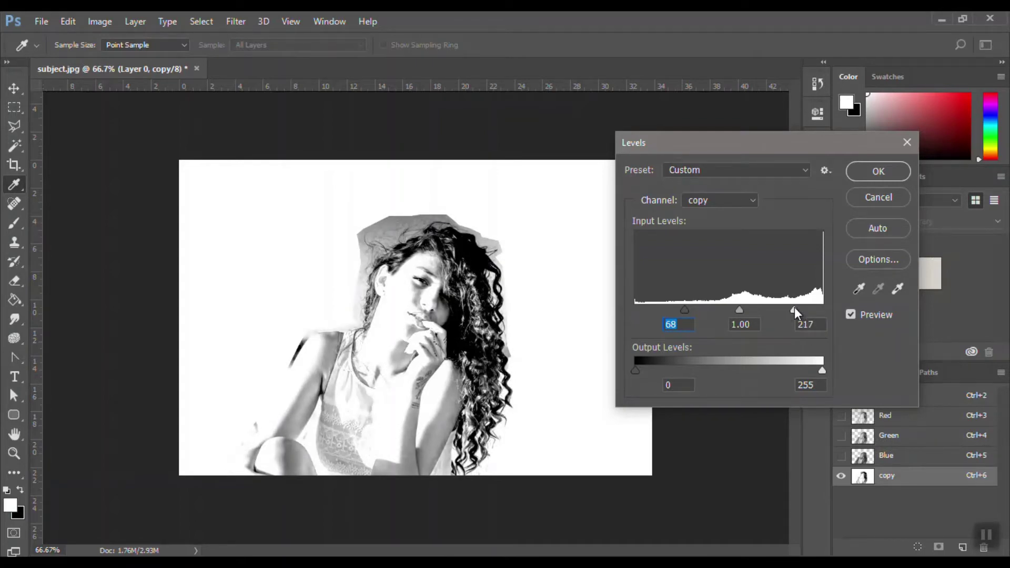
{"action": "left_click_drag", "start_coordinate": [795, 308], "coordinate": [782, 307]}
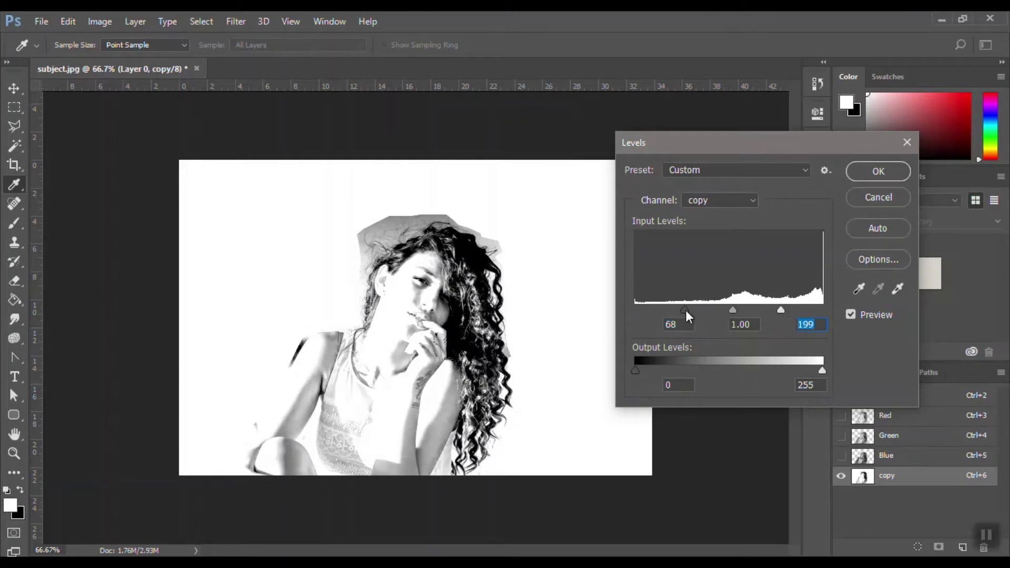
{"action": "mouse_move", "coordinate": [685, 311]}
{"action": "left_mouse_down"}
{"action": "mouse_move", "coordinate": [713, 311]}
{"action": "mouse_move", "coordinate": [667, 310]}
{"action": "left_mouse_up"}
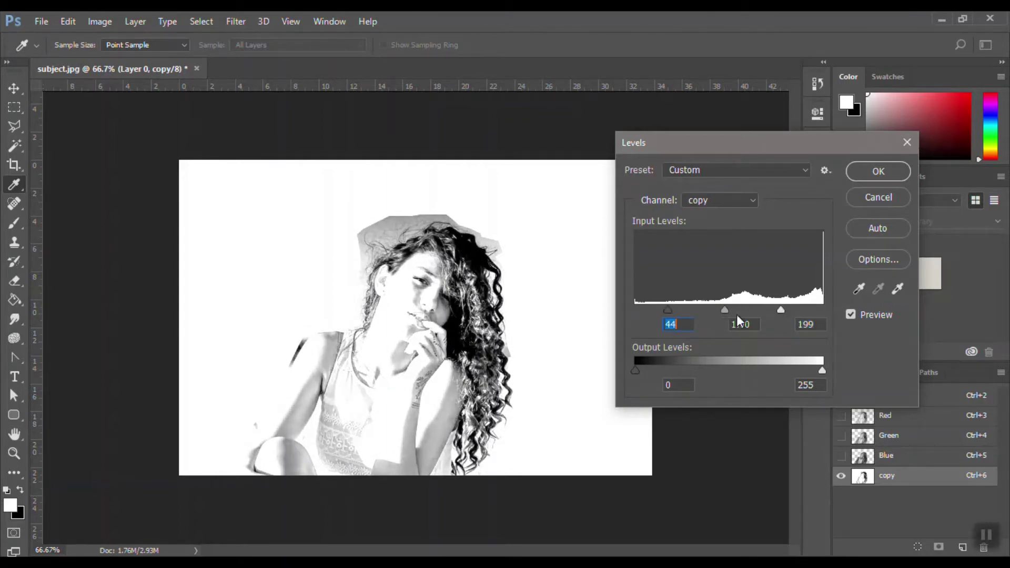
{"action": "left_click_drag", "start_coordinate": [781, 311], "coordinate": [752, 310]}
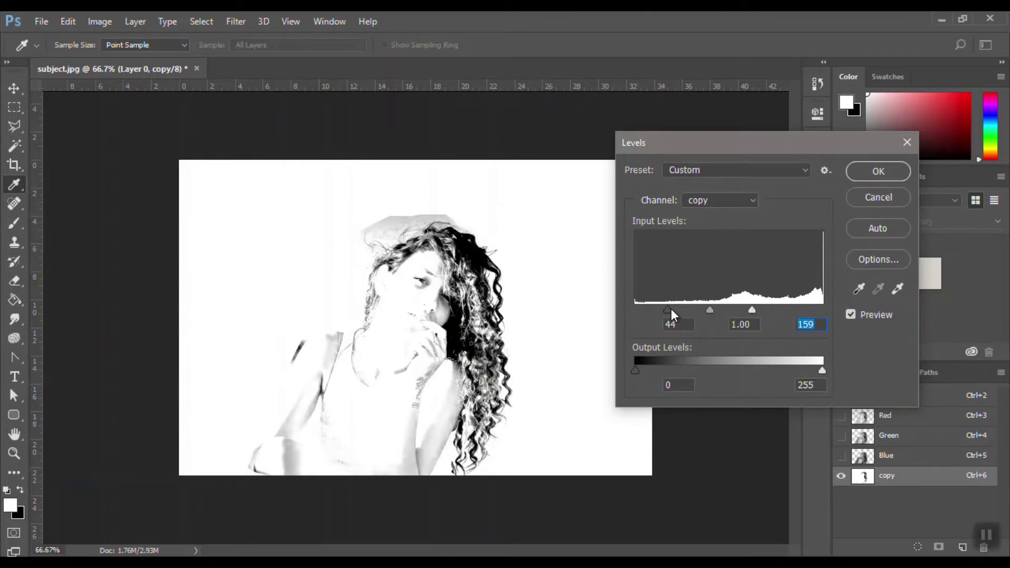
{"action": "left_click_drag", "start_coordinate": [672, 309], "coordinate": [754, 317]}
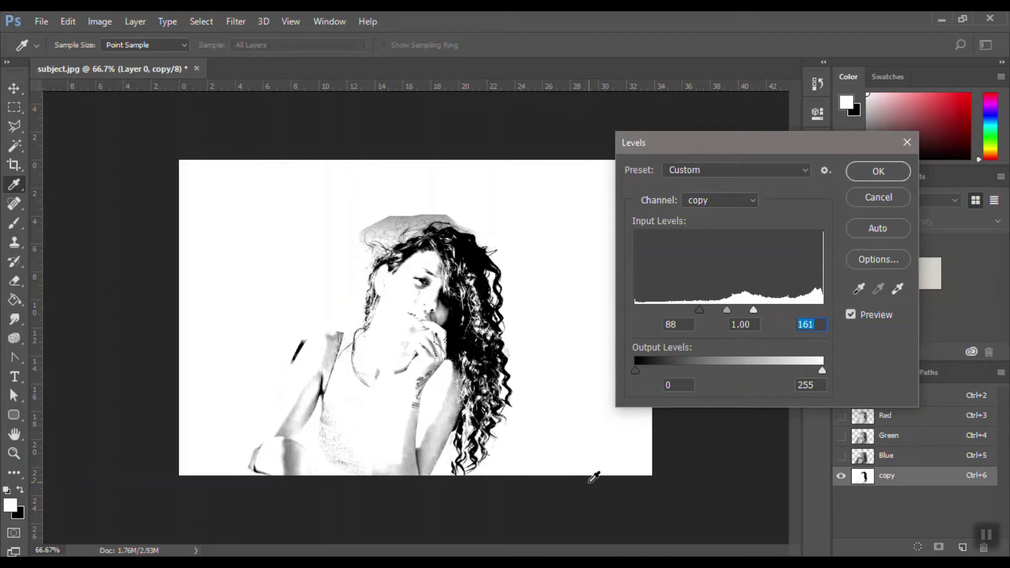
{"action": "key", "text": "Escape"}
{"action": "key", "text": "l"}
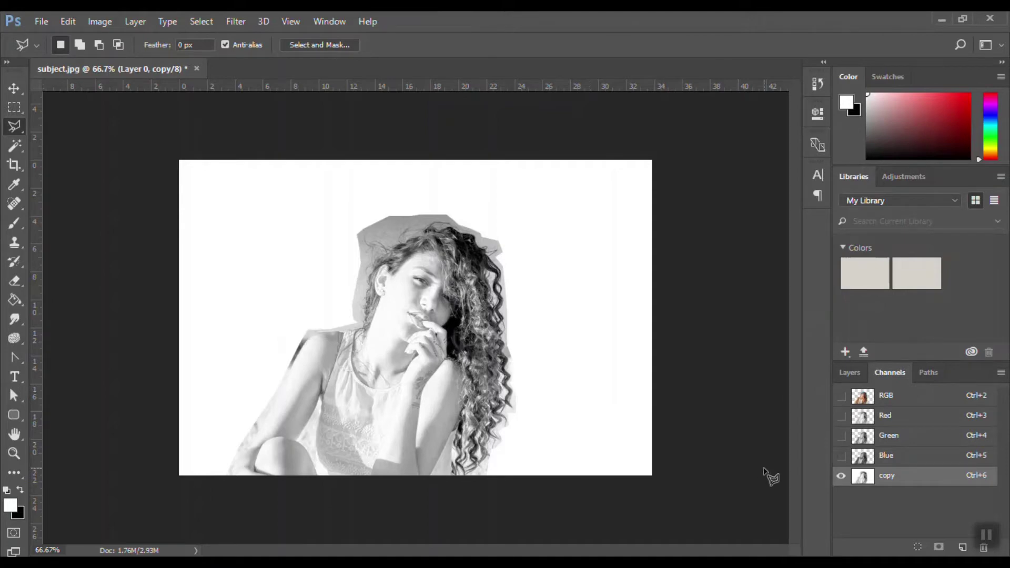
Step: Overlay the Blue channel on the red-based copy channel and delete the copy channel
{"action": "left_click", "coordinate": [841, 456]}
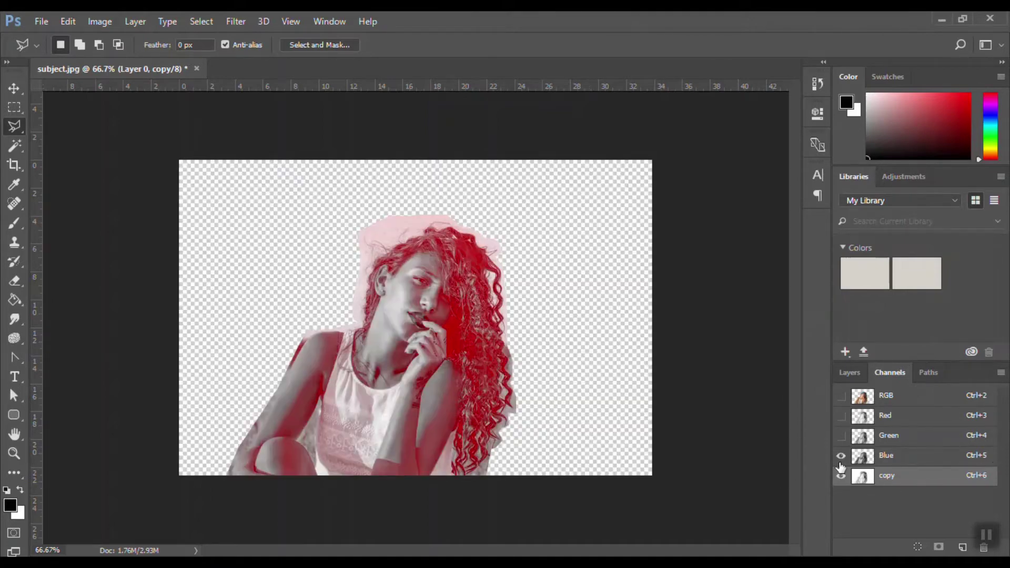
{"action": "right_click", "coordinate": [889, 478]}
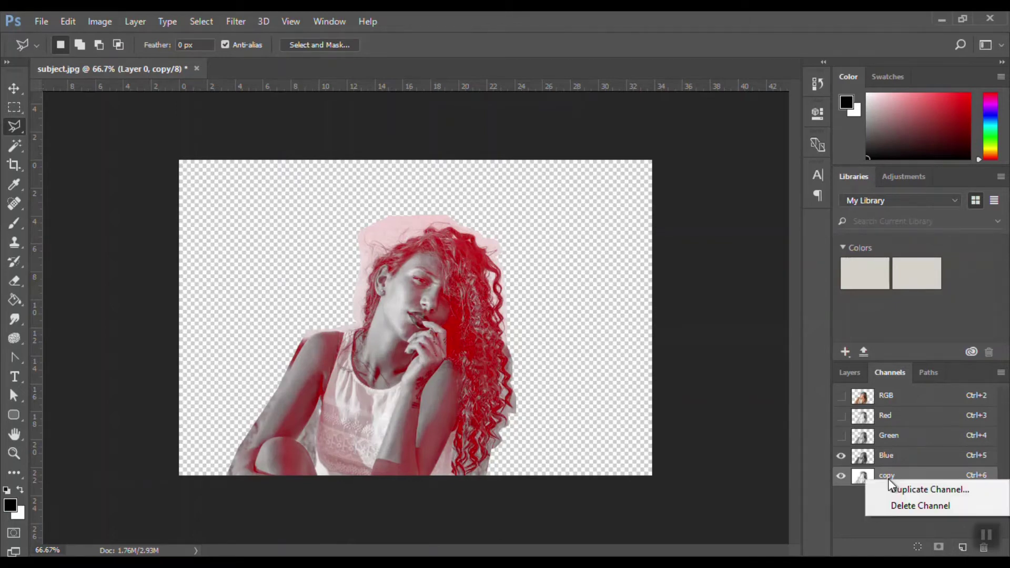
{"action": "left_click", "coordinate": [909, 504]}
Step: Show only the Green channel and duplicate it
{"action": "left_click", "coordinate": [842, 437]}
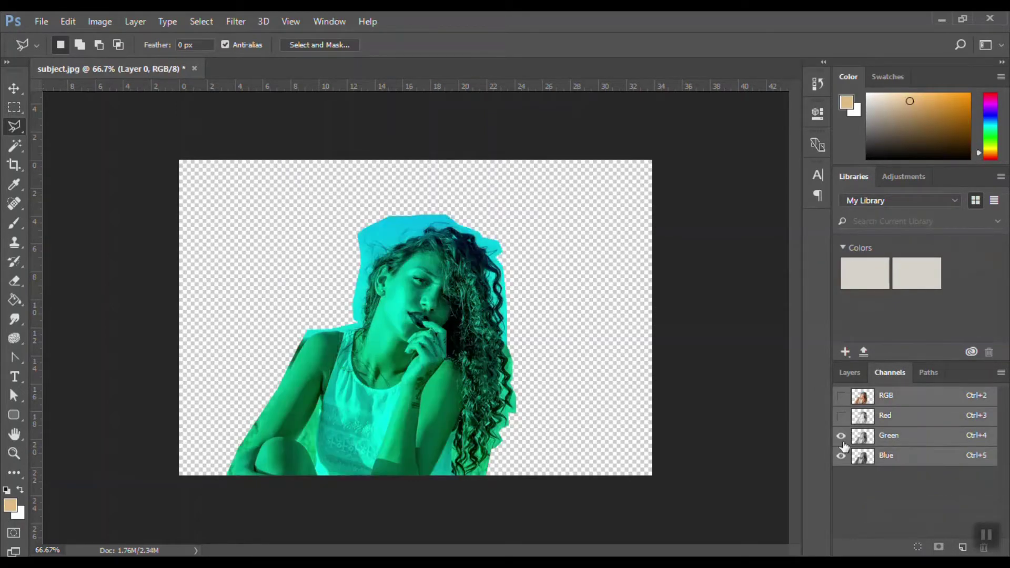
{"action": "left_click", "coordinate": [844, 456]}
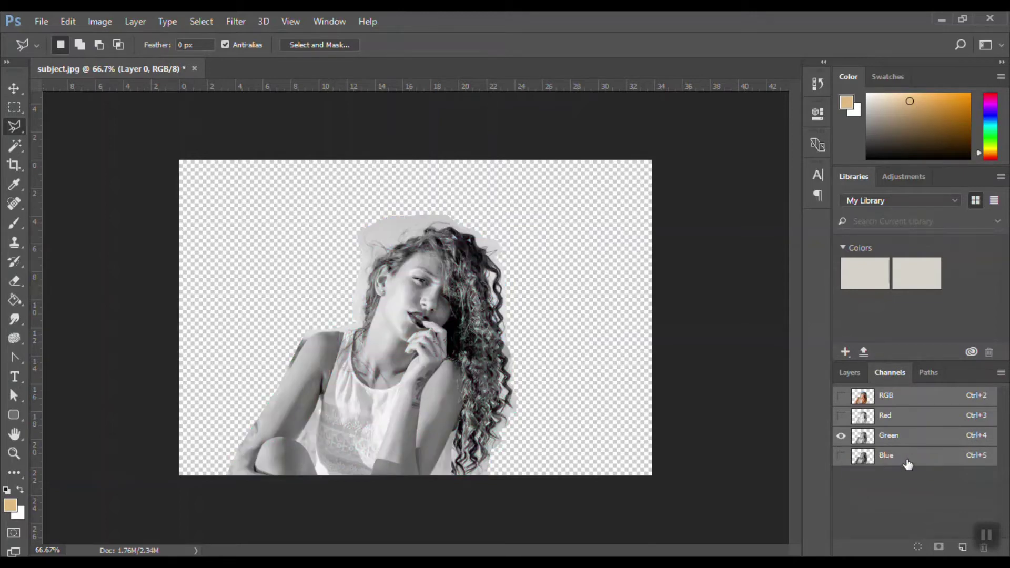
{"action": "left_click_drag", "start_coordinate": [906, 436], "coordinate": [962, 546]}
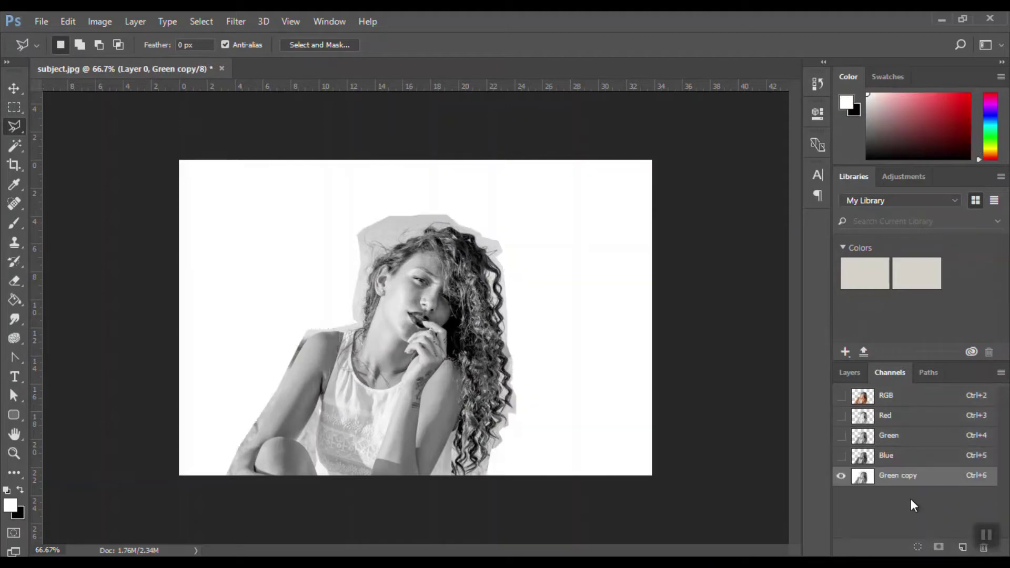
Step: Increase the Green copy channel's contrast with Levels, setting input black to 148 and input white to 189
{"action": "key", "text": "ctrl+l"}
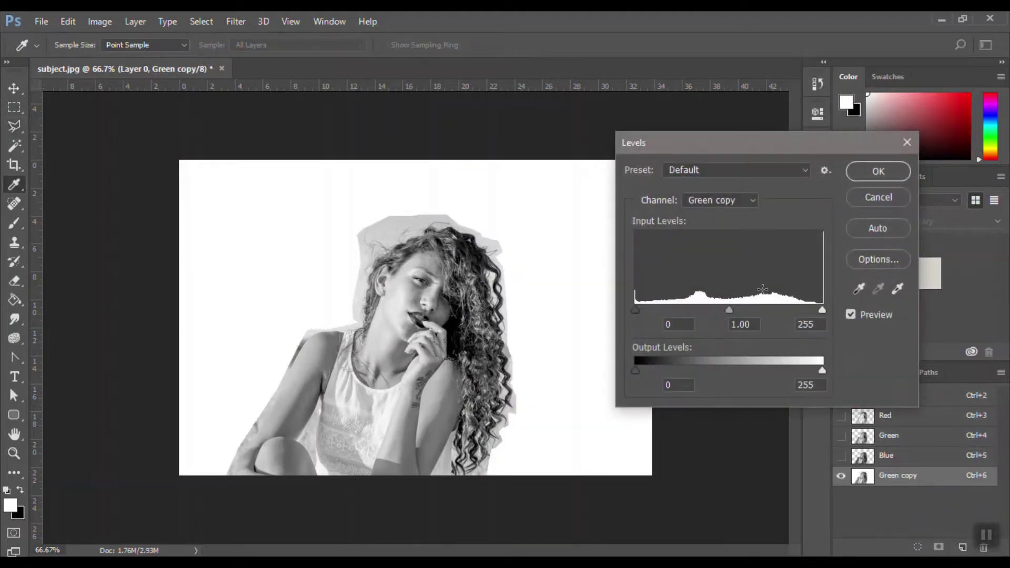
{"action": "left_click_drag", "start_coordinate": [819, 310], "coordinate": [784, 311]}
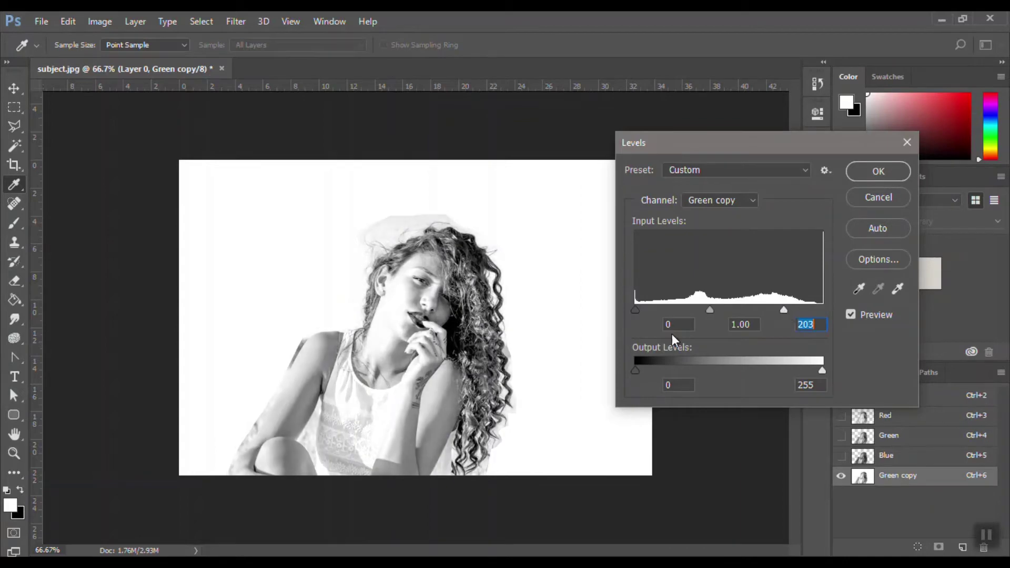
{"action": "left_click_drag", "start_coordinate": [637, 310], "coordinate": [775, 311]}
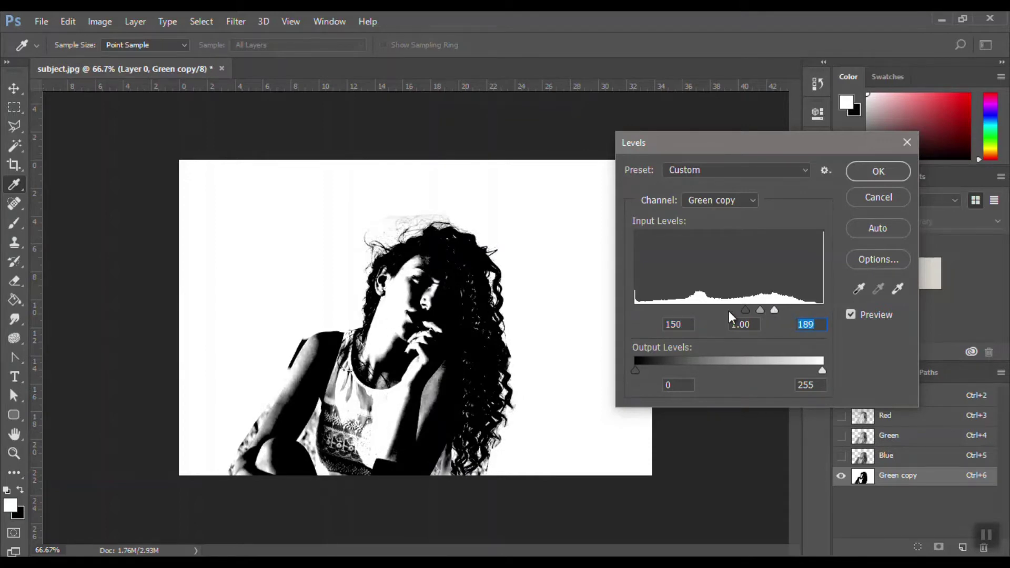
{"action": "left_click", "coordinate": [678, 325]}
{"action": "type", "text": "148"}
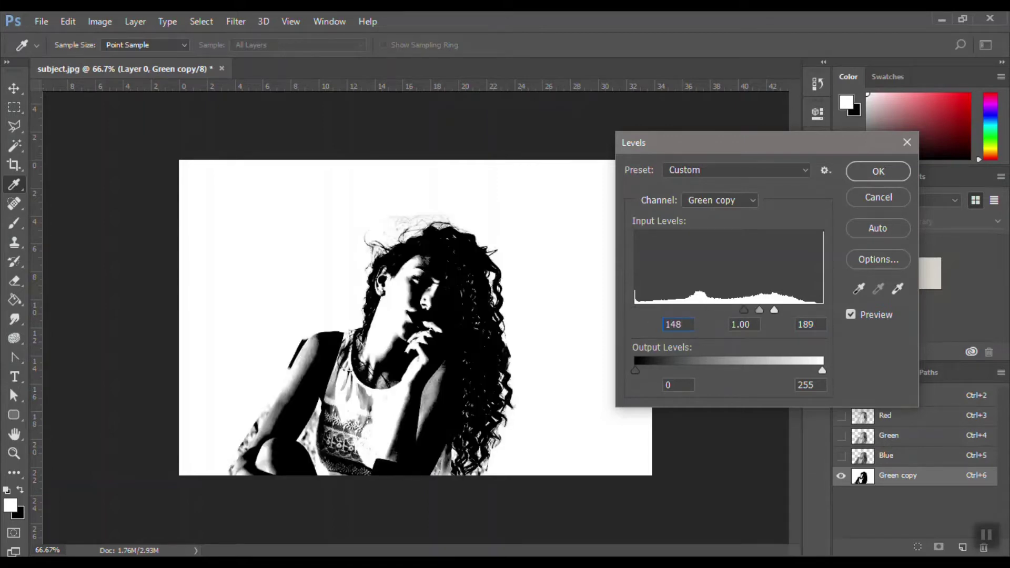
Step: Try input white values of 200, 185 and 190 in Levels on the Green copy channel, checking the fine hair strands
{"action": "left_click_drag", "start_coordinate": [820, 326], "coordinate": [751, 326]}
{"action": "type", "text": "200"}
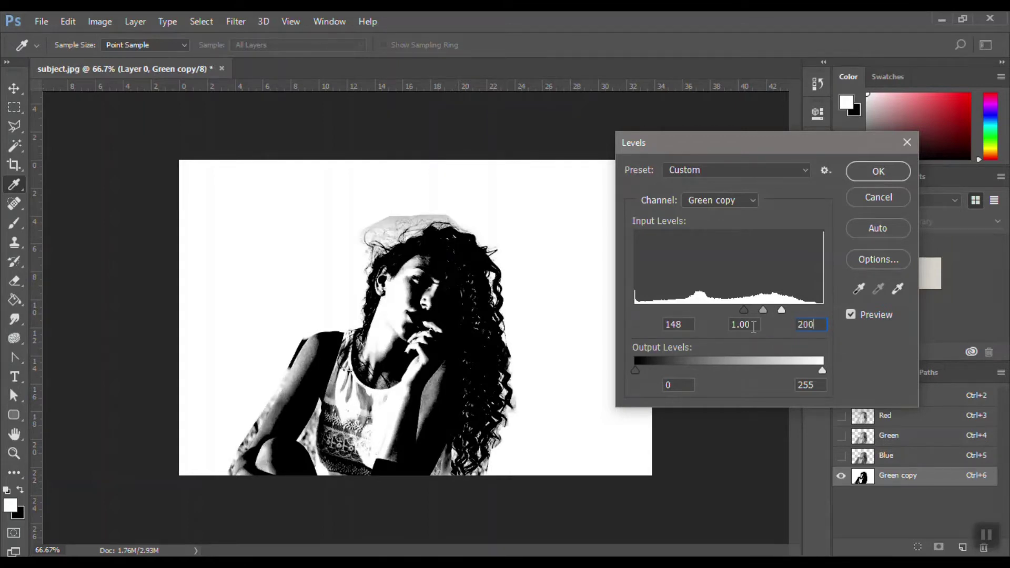
{"action": "left_click_drag", "start_coordinate": [819, 325], "coordinate": [797, 326]}
{"action": "type", "text": "185"}
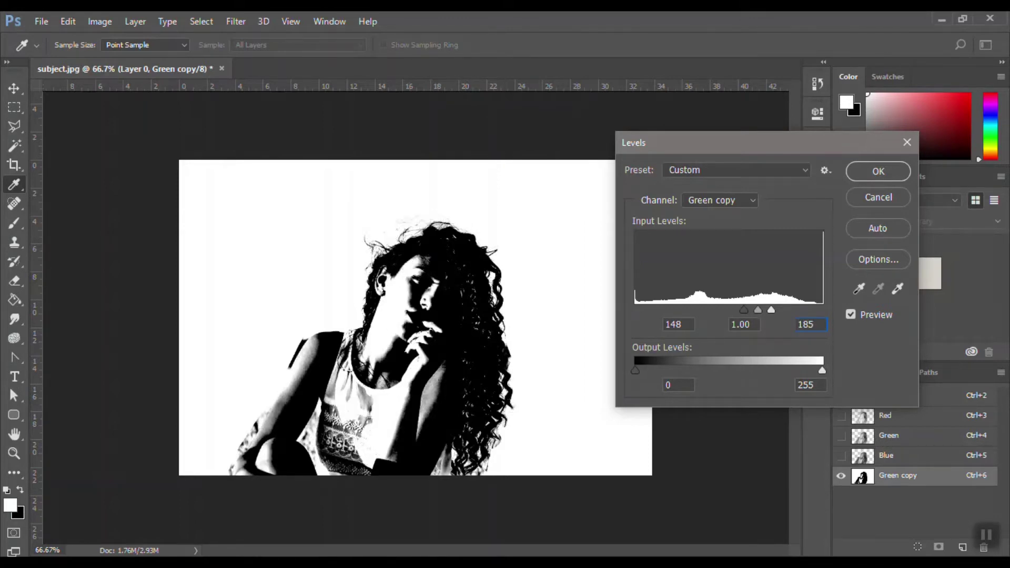
{"action": "key", "text": "ctrl+plus"}
{"action": "key", "text": "ctrl+plus"}
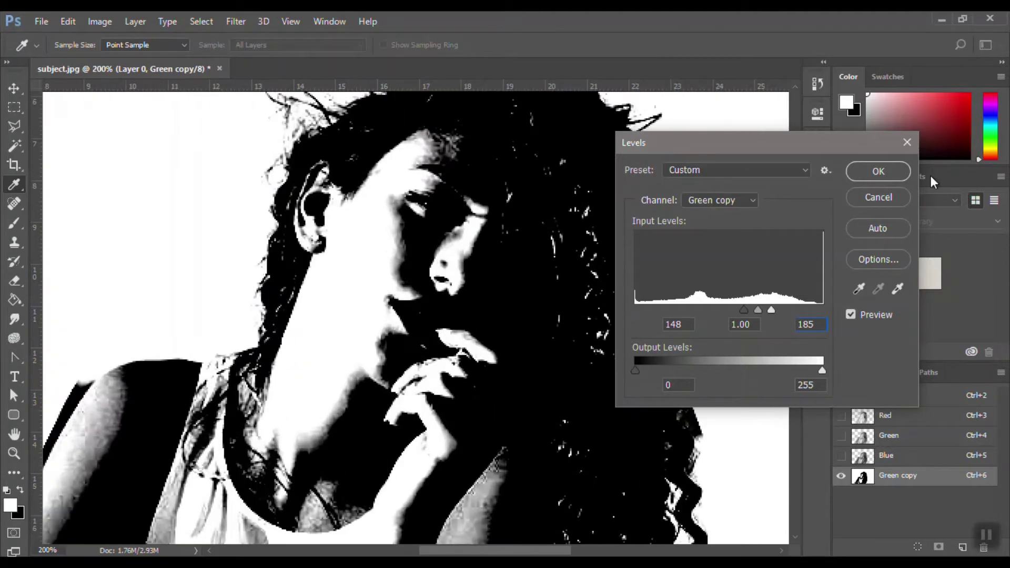
{"action": "scroll", "coordinate": [796, 82], "scroll_direction": "up", "scroll_amount": 5}
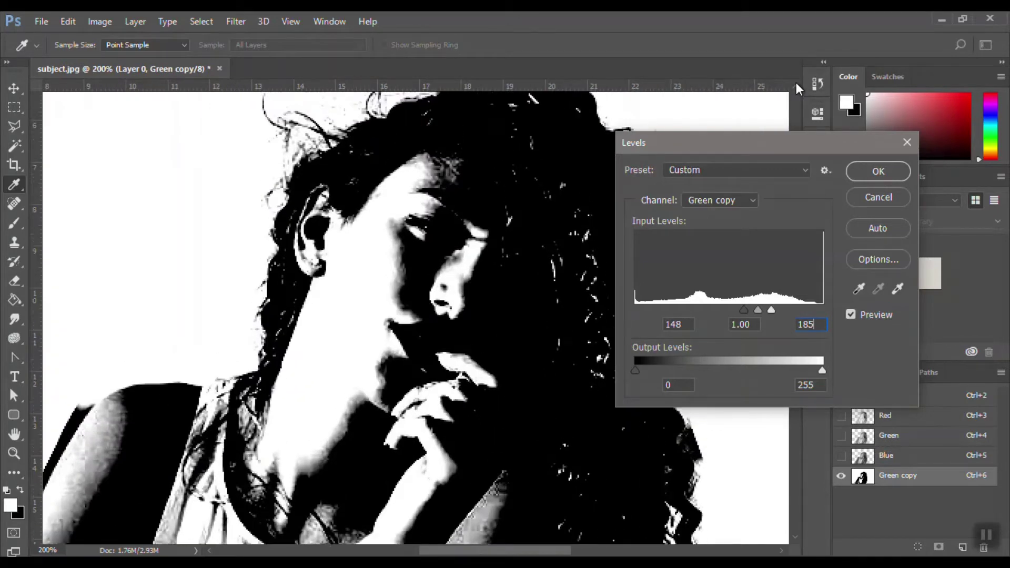
{"action": "scroll", "coordinate": [796, 82], "scroll_direction": "up", "scroll_amount": 3}
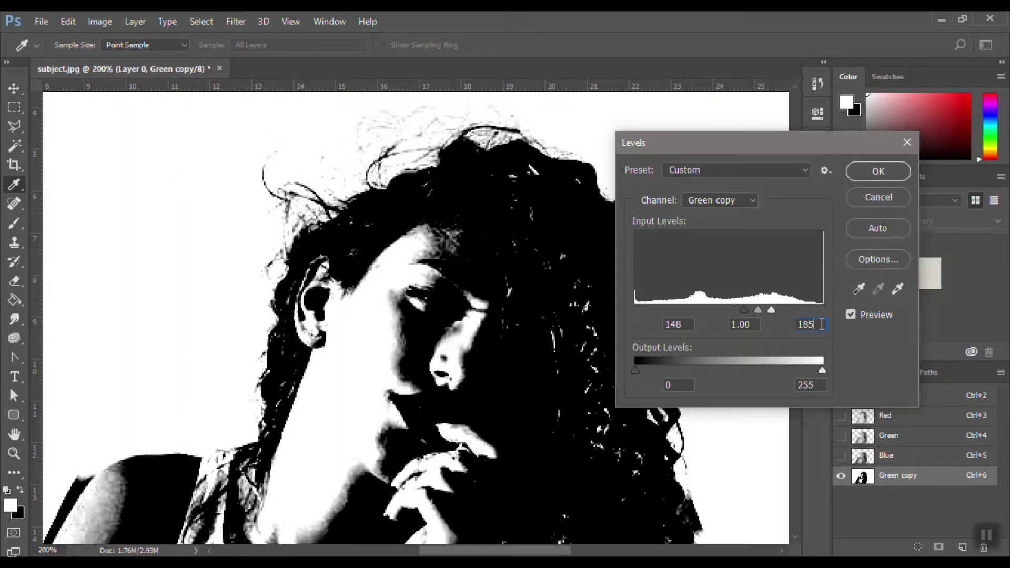
{"action": "left_click_drag", "start_coordinate": [822, 324], "coordinate": [779, 324]}
{"action": "type", "text": "190"}
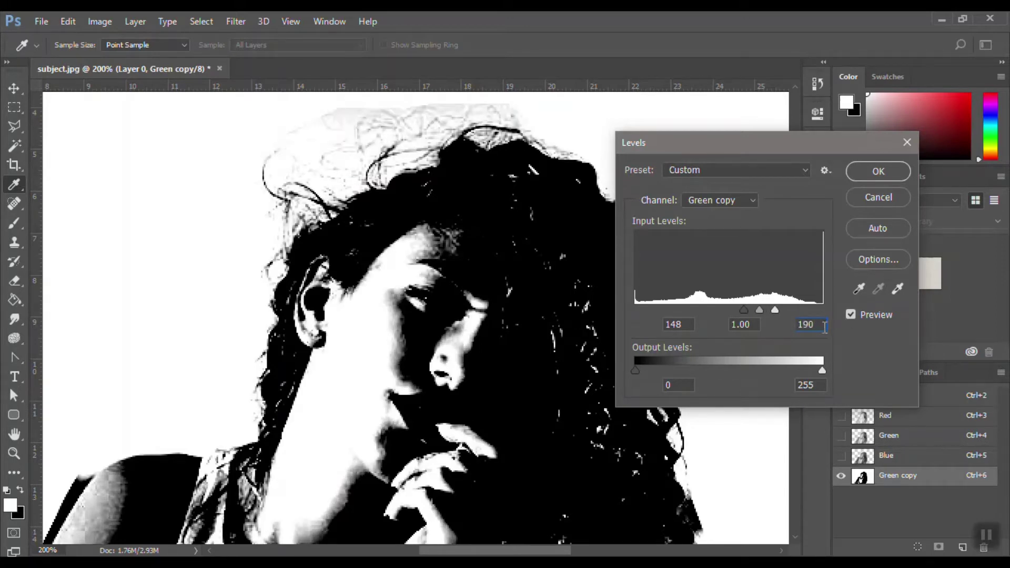
Step: Set the Levels input white to 187 for the Green copy channel and apply the adjustment
{"action": "left_click_drag", "start_coordinate": [825, 325], "coordinate": [769, 330]}
{"action": "type", "text": "189"}
{"action": "left_click", "coordinate": [821, 323]}
{"action": "type", "text": "18"}
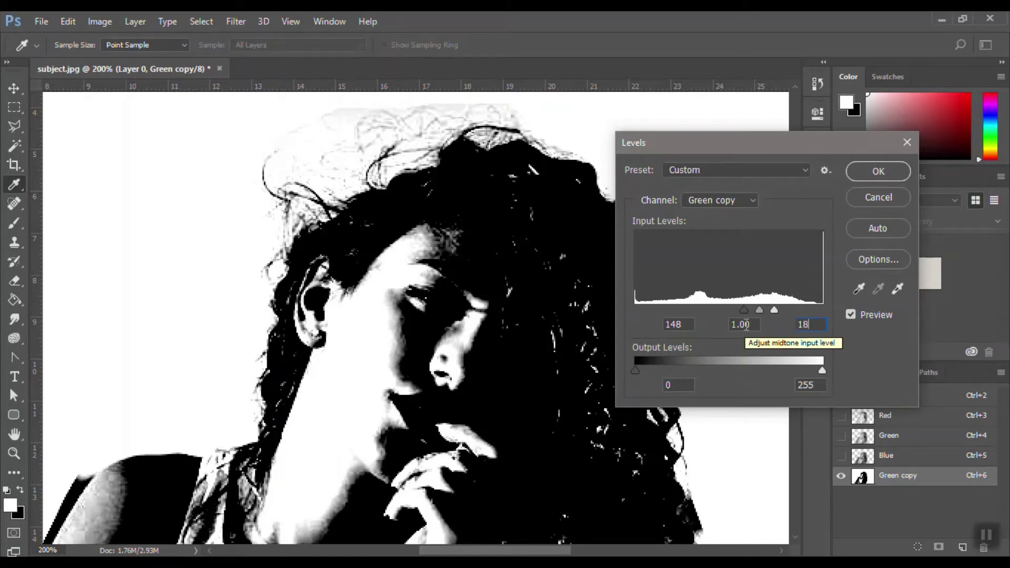
{"action": "type", "text": "7"}
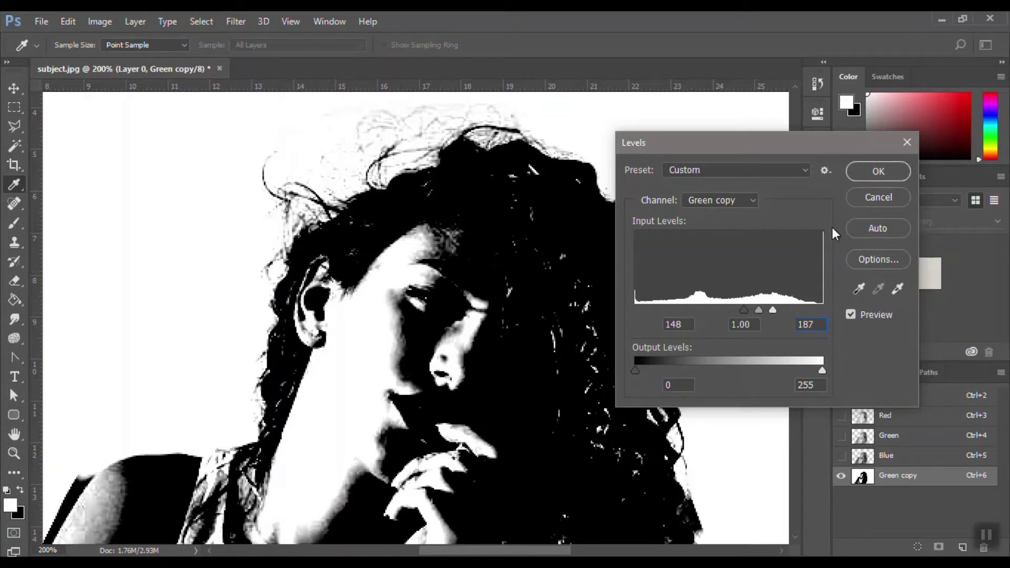
{"action": "left_click", "coordinate": [861, 172]}
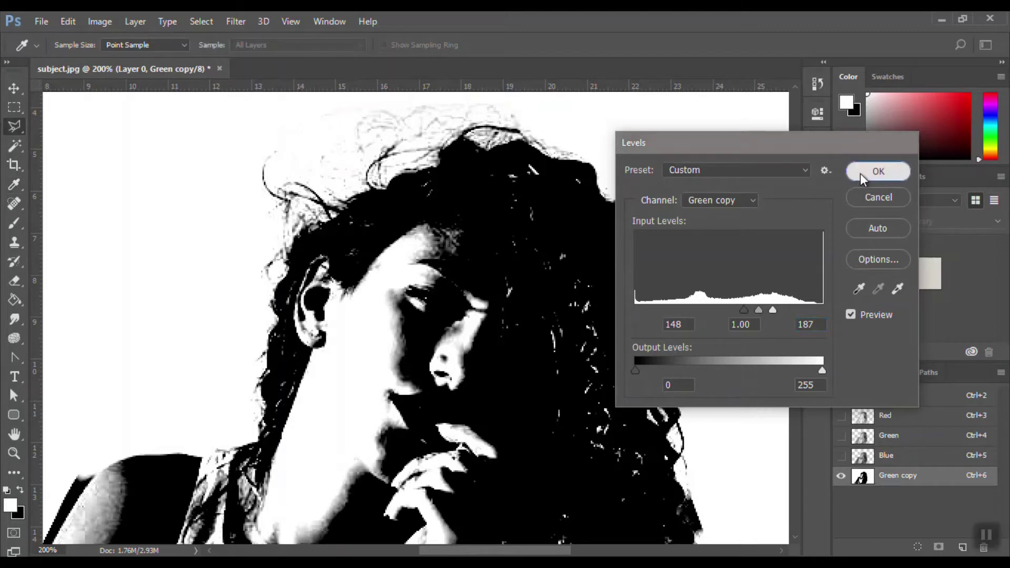
Step: Load the Green copy channel as a selection and use it as an inverted layer mask on Layer 0
{"action": "key", "text": "ctrl+minus"}
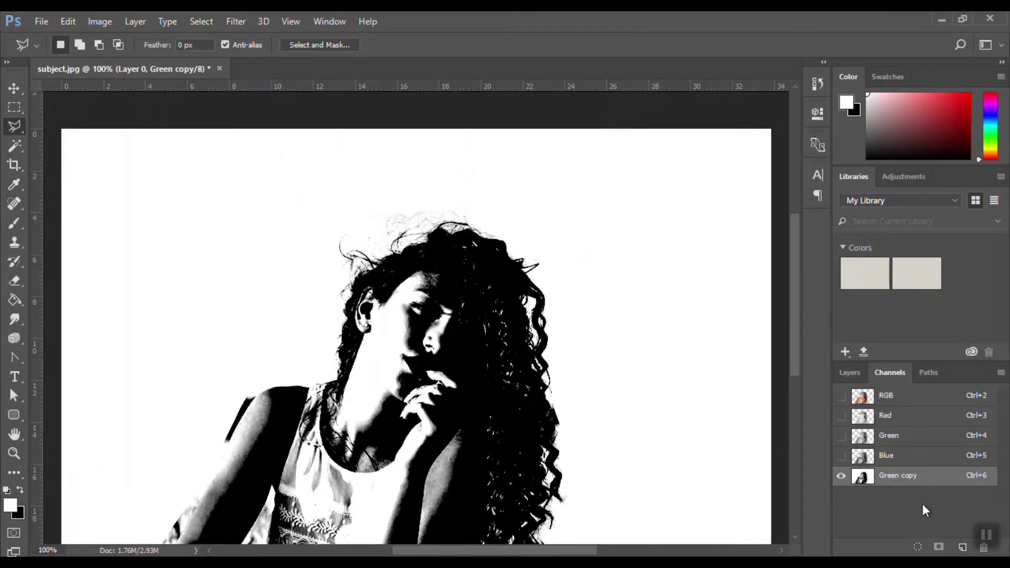
{"action": "left_click", "coordinate": [864, 475], "text": "ctrl"}
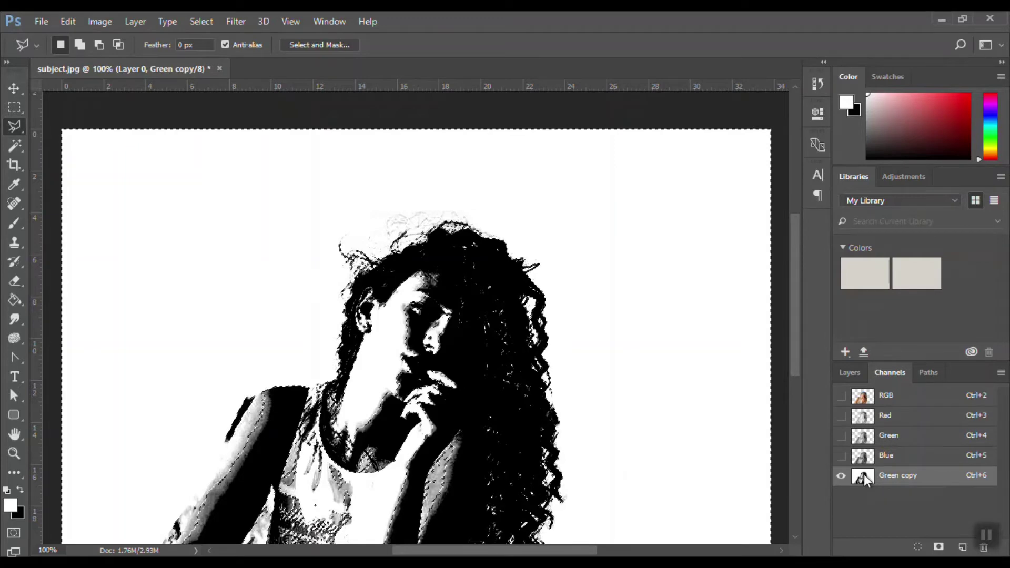
{"action": "left_click", "coordinate": [851, 374]}
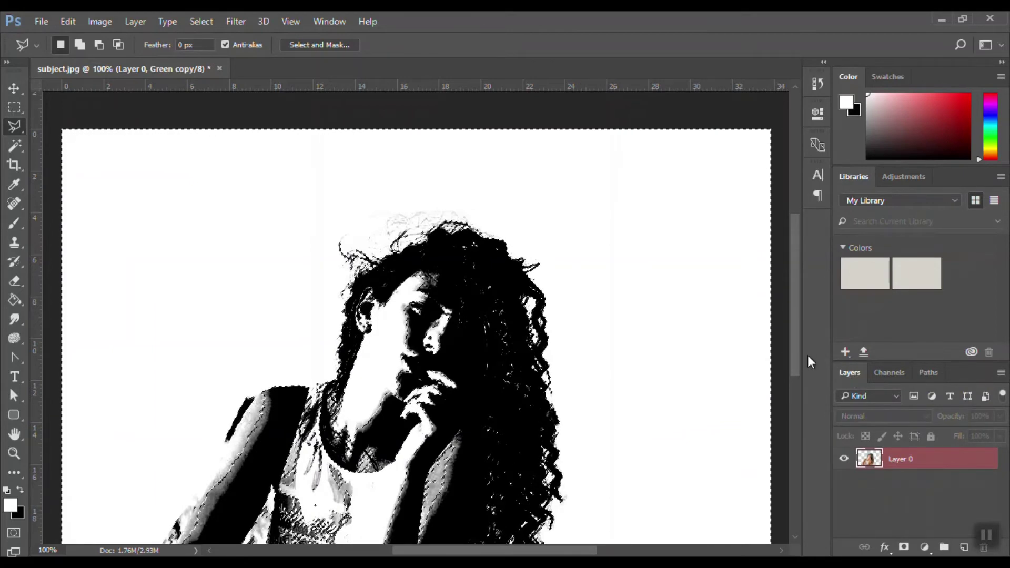
{"action": "left_click", "coordinate": [888, 372]}
{"action": "left_click", "coordinate": [847, 373]}
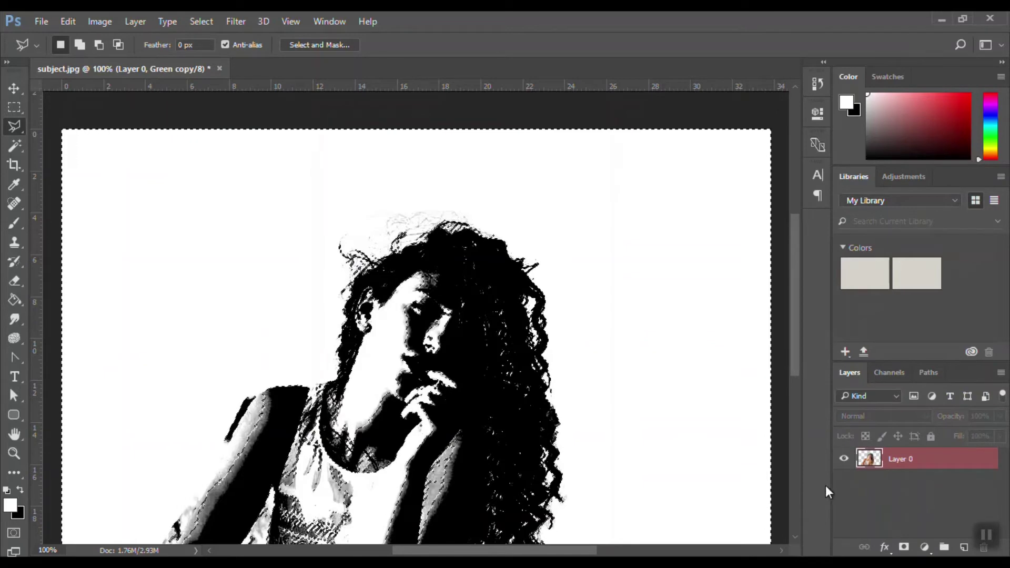
{"action": "left_click", "coordinate": [905, 548]}
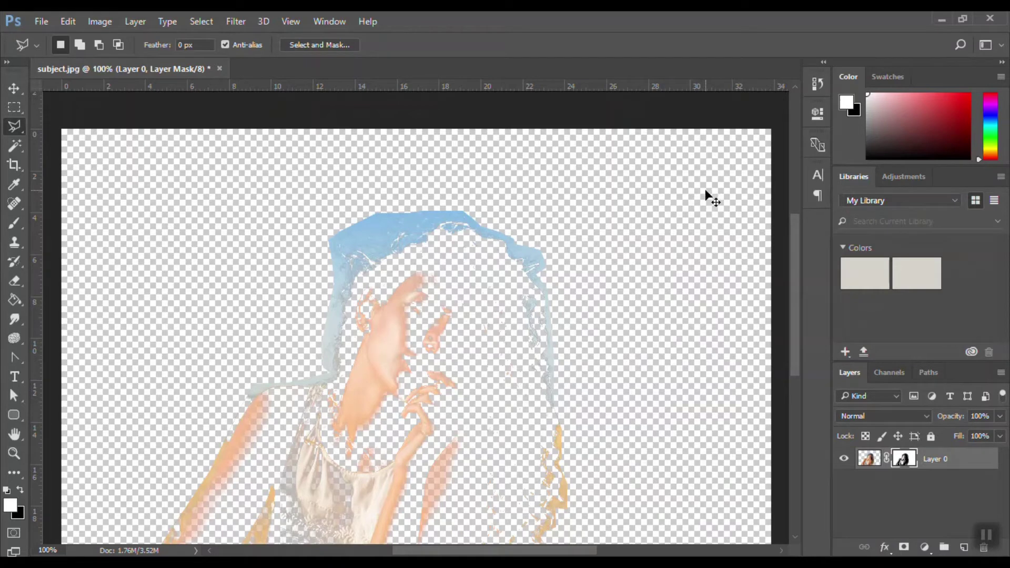
{"action": "key", "text": "ctrl+i"}
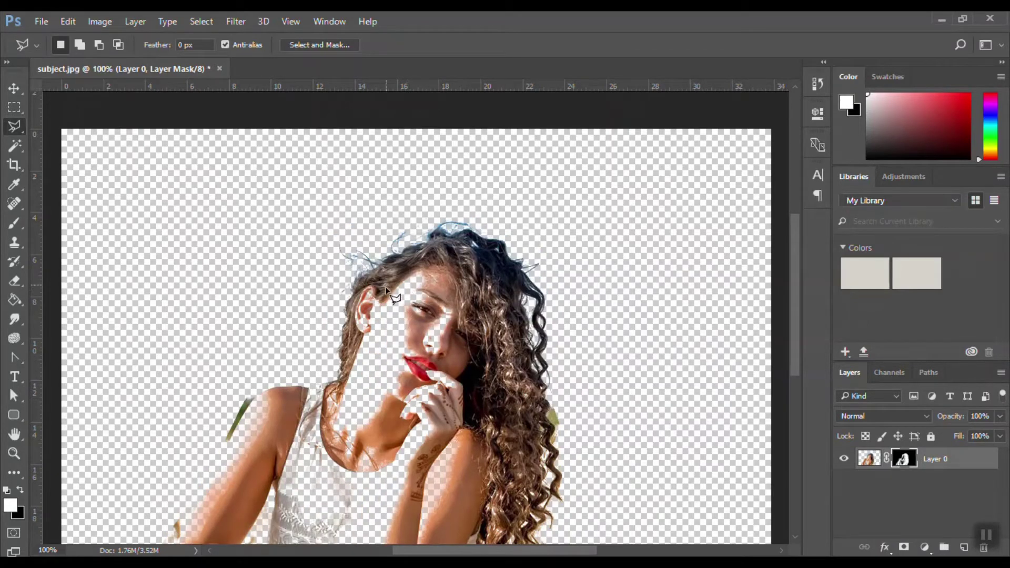
Step: Display Layer 0's mask on its own and paint the face and inner hair white with a hard round 80 px brush
{"action": "key", "text": "ctrl+plus"}
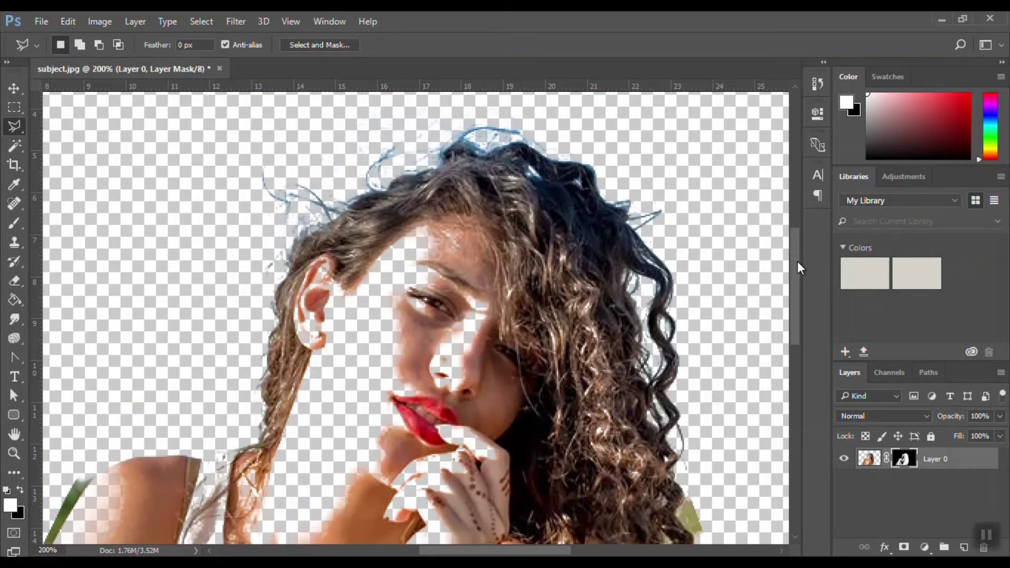
{"action": "mouse_move", "coordinate": [797, 261]}
{"action": "left_mouse_down"}
{"action": "mouse_move", "coordinate": [805, 355]}
{"action": "mouse_move", "coordinate": [784, 254]}
{"action": "mouse_move", "coordinate": [784, 273]}
{"action": "mouse_move", "coordinate": [784, 263]}
{"action": "left_mouse_up"}
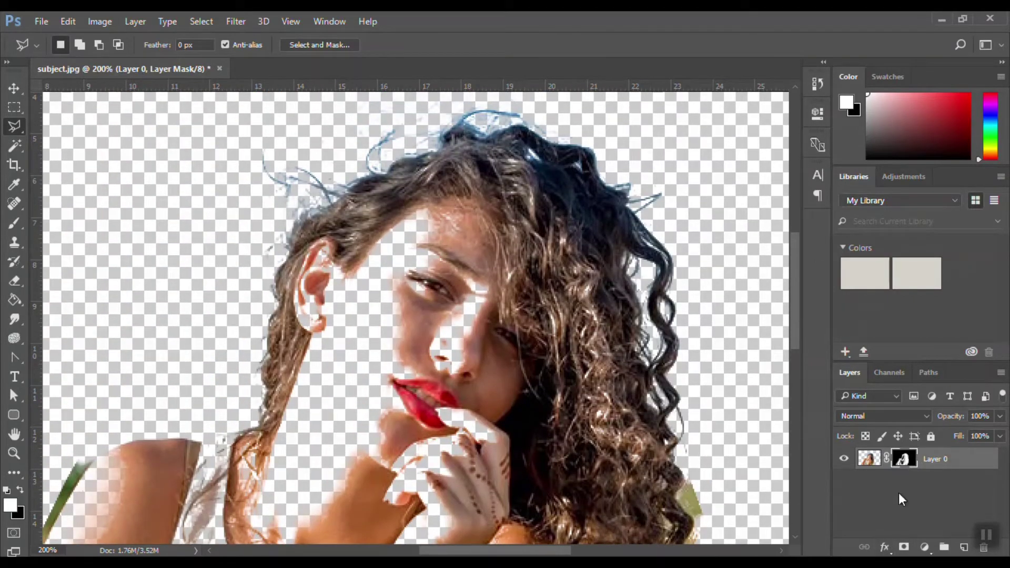
{"action": "left_click", "coordinate": [903, 458], "text": "alt"}
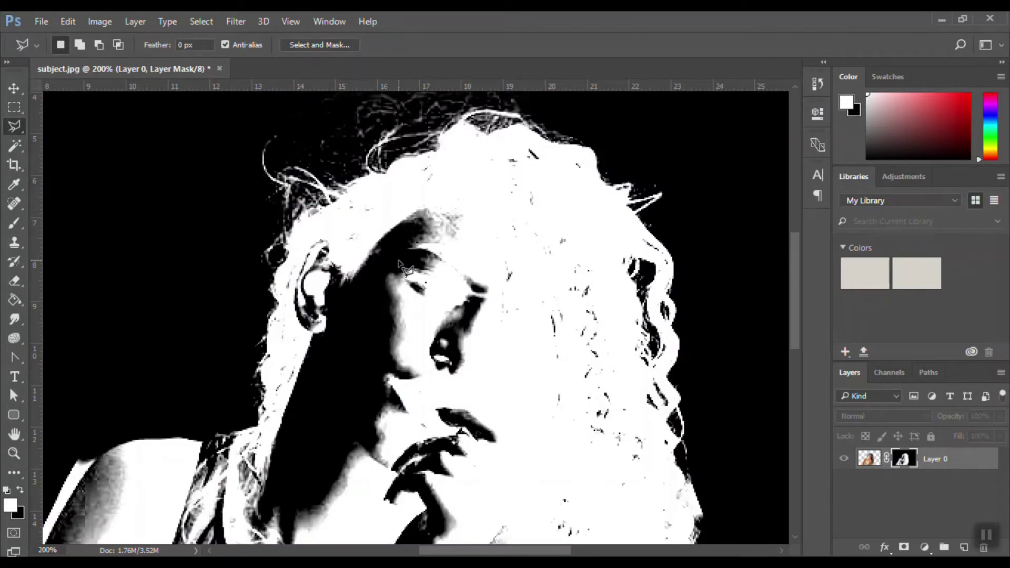
{"action": "key", "text": "b"}
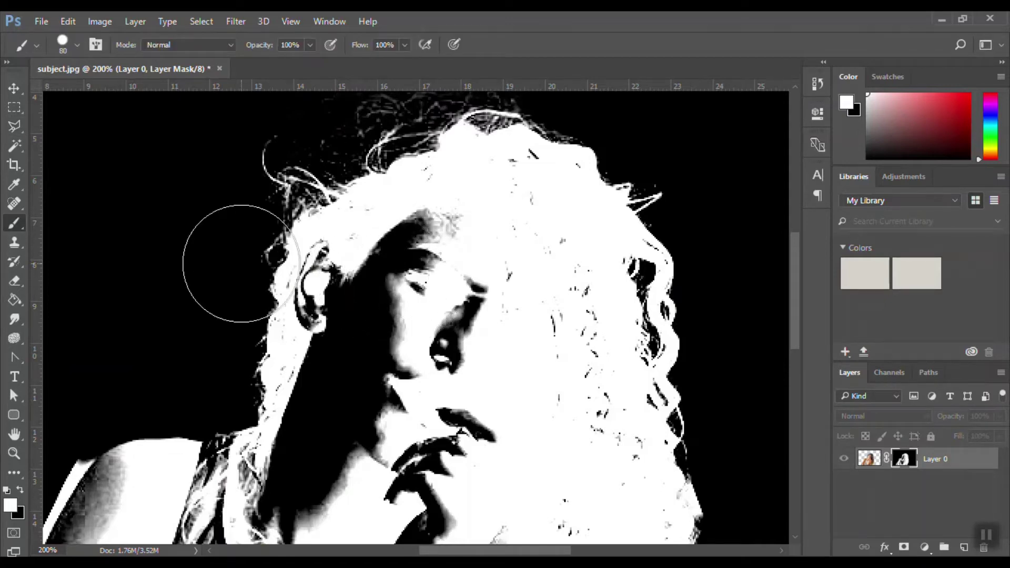
{"action": "left_click", "coordinate": [77, 44]}
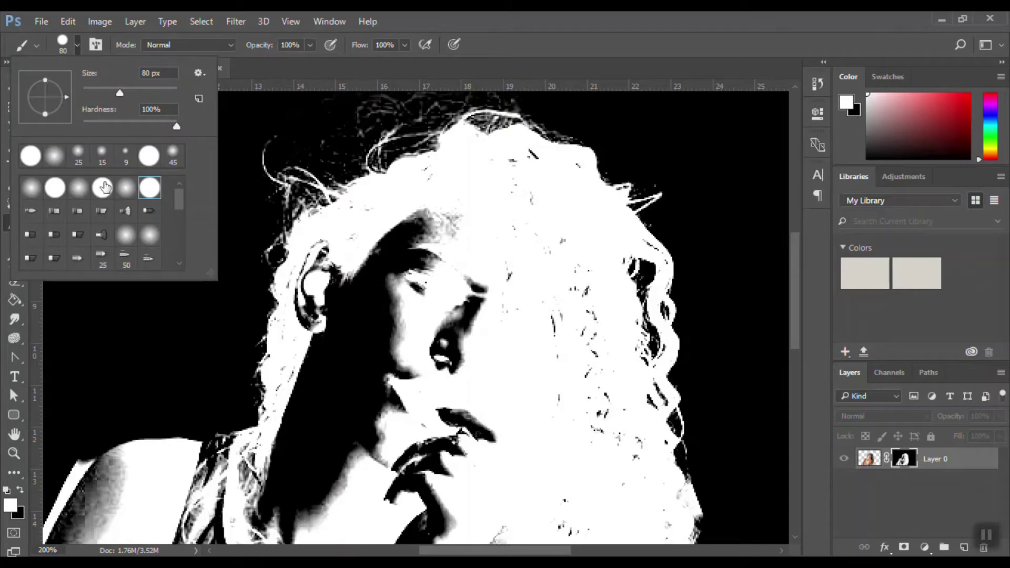
{"action": "left_click", "coordinate": [150, 195]}
{"action": "key", "text": "Return"}
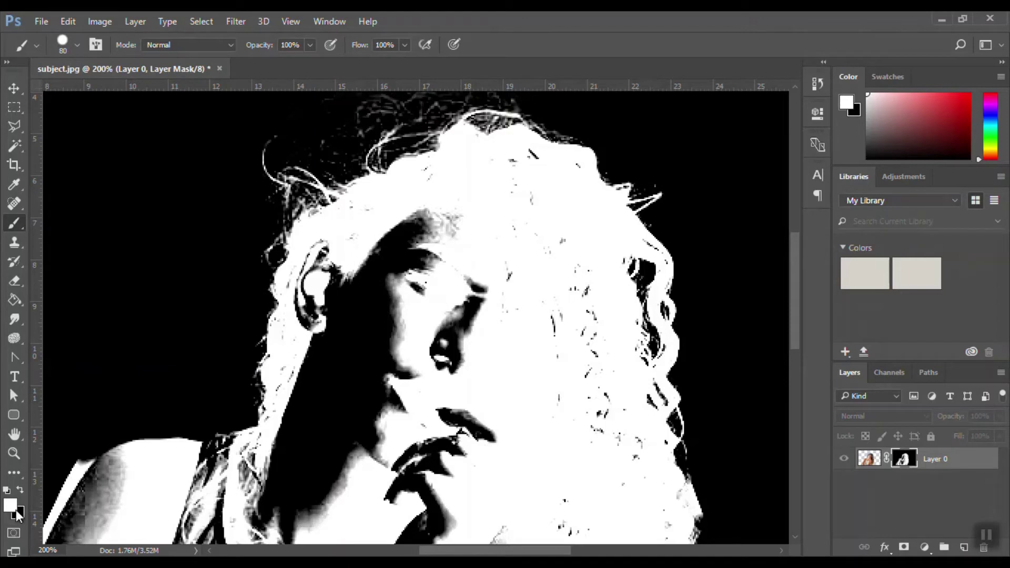
{"action": "mouse_move", "coordinate": [405, 293]}
{"action": "left_mouse_down"}
{"action": "mouse_move", "coordinate": [412, 247]}
{"action": "mouse_move", "coordinate": [432, 246]}
{"action": "mouse_move", "coordinate": [457, 300]}
{"action": "mouse_move", "coordinate": [491, 244]}
{"action": "mouse_move", "coordinate": [519, 250]}
{"action": "mouse_move", "coordinate": [537, 295]}
{"action": "mouse_move", "coordinate": [365, 313]}
{"action": "mouse_move", "coordinate": [357, 278]}
{"action": "mouse_move", "coordinate": [342, 300]}
{"action": "mouse_move", "coordinate": [357, 361]}
{"action": "mouse_move", "coordinate": [457, 401]}
{"action": "mouse_move", "coordinate": [519, 390]}
{"action": "mouse_move", "coordinate": [539, 410]}
{"action": "mouse_move", "coordinate": [568, 405]}
{"action": "left_mouse_up"}
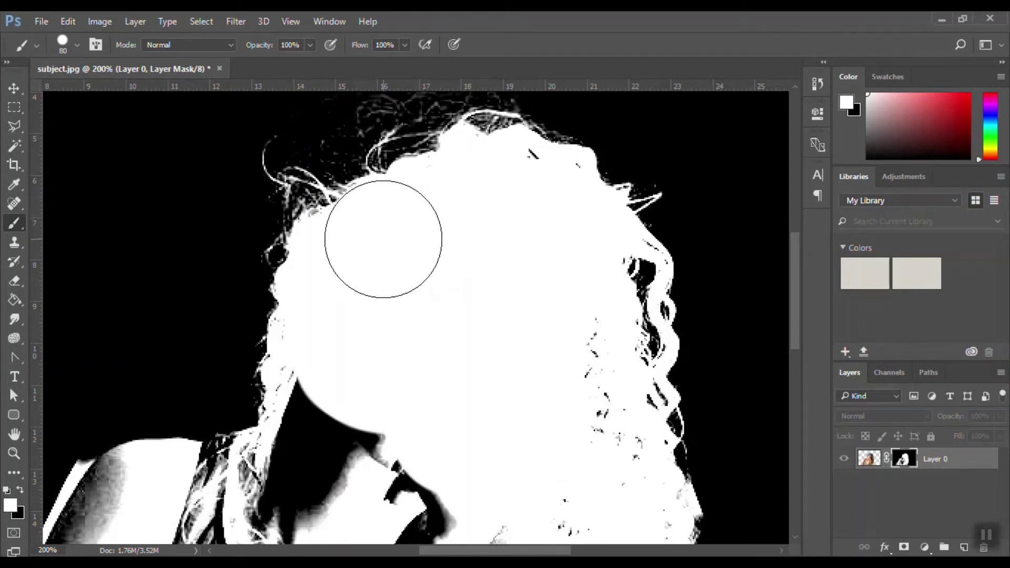
Step: Paint the neck, chest, blouse and raised forearm white in the mask
{"action": "left_click_drag", "start_coordinate": [794, 270], "coordinate": [802, 308]}
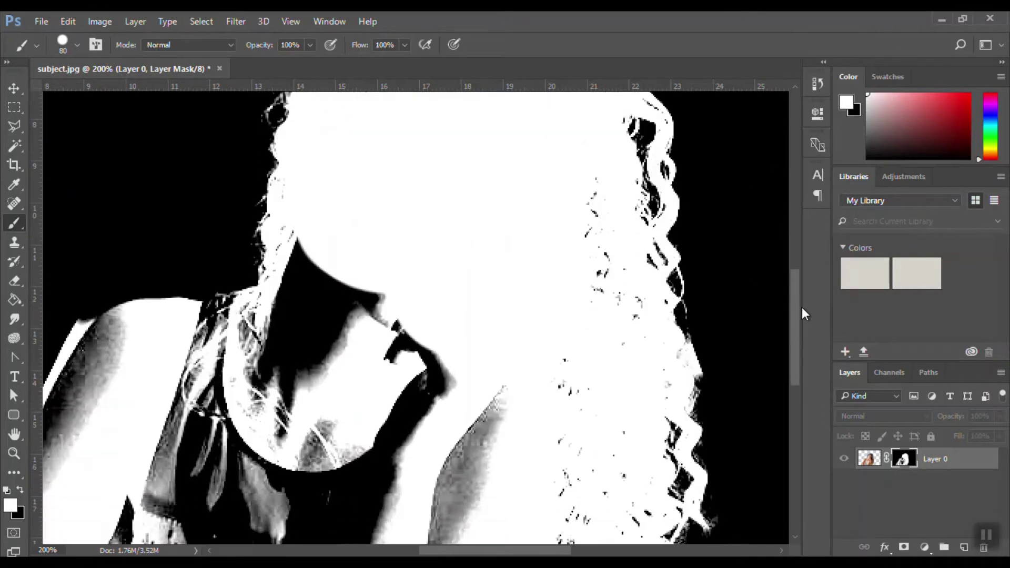
{"action": "mouse_move", "coordinate": [316, 368]}
{"action": "left_mouse_down"}
{"action": "mouse_move", "coordinate": [318, 244]}
{"action": "mouse_move", "coordinate": [334, 255]}
{"action": "mouse_move", "coordinate": [323, 345]}
{"action": "mouse_move", "coordinate": [305, 325]}
{"action": "mouse_move", "coordinate": [314, 338]}
{"action": "mouse_move", "coordinate": [293, 363]}
{"action": "mouse_move", "coordinate": [282, 349]}
{"action": "mouse_move", "coordinate": [216, 361]}
{"action": "mouse_move", "coordinate": [194, 444]}
{"action": "mouse_move", "coordinate": [181, 444]}
{"action": "mouse_move", "coordinate": [169, 471]}
{"action": "mouse_move", "coordinate": [267, 466]}
{"action": "mouse_move", "coordinate": [410, 365]}
{"action": "mouse_move", "coordinate": [521, 381]}
{"action": "mouse_move", "coordinate": [541, 204]}
{"action": "mouse_move", "coordinate": [521, 379]}
{"action": "mouse_move", "coordinate": [478, 501]}
{"action": "mouse_move", "coordinate": [429, 485]}
{"action": "left_mouse_up"}
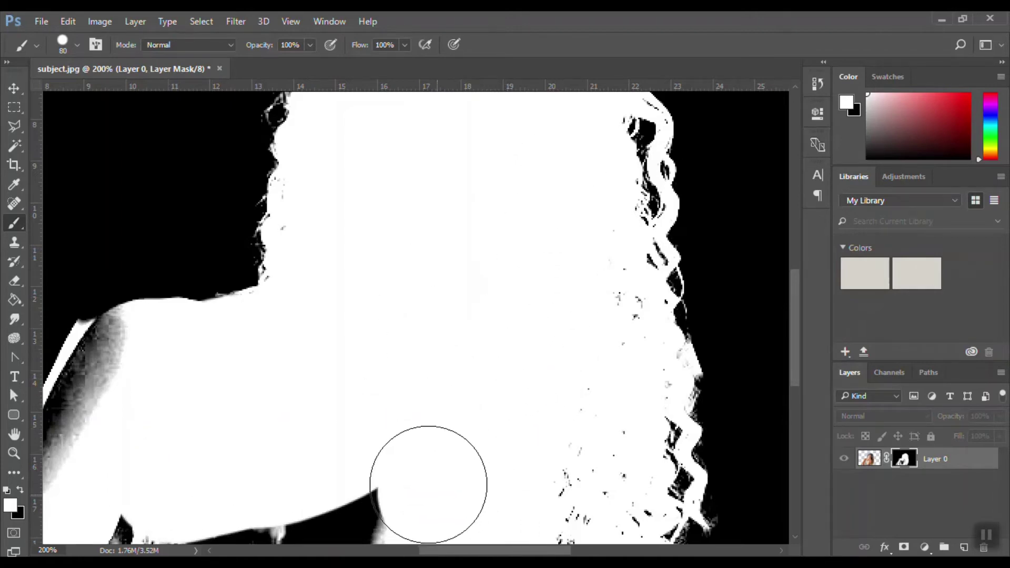
{"action": "left_click_drag", "start_coordinate": [792, 372], "coordinate": [793, 414]}
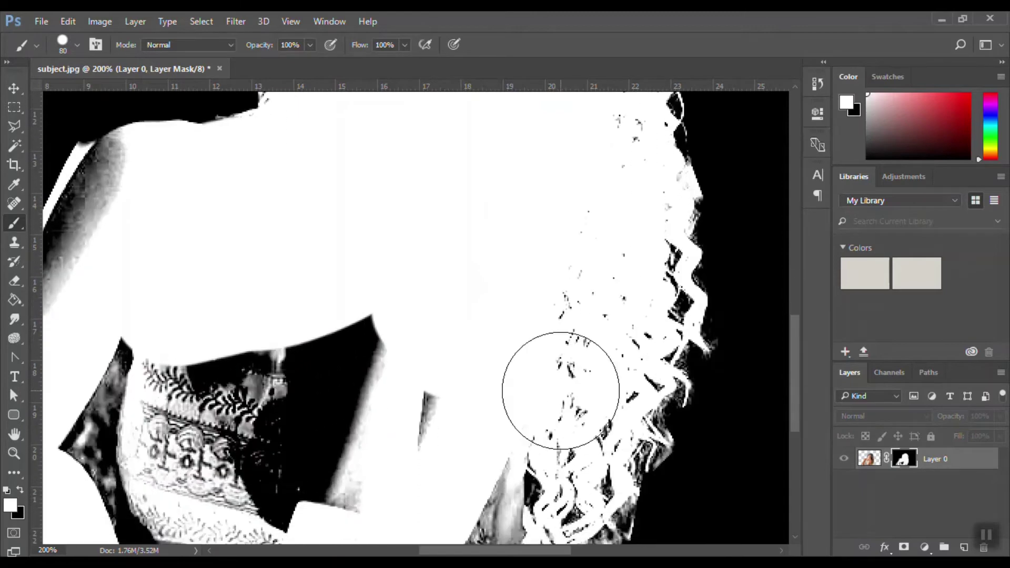
{"action": "mouse_move", "coordinate": [379, 397]}
{"action": "left_mouse_down"}
{"action": "mouse_move", "coordinate": [365, 316]}
{"action": "mouse_move", "coordinate": [317, 499]}
{"action": "mouse_move", "coordinate": [349, 435]}
{"action": "mouse_move", "coordinate": [374, 485]}
{"action": "mouse_move", "coordinate": [376, 465]}
{"action": "mouse_move", "coordinate": [250, 403]}
{"action": "mouse_move", "coordinate": [257, 461]}
{"action": "mouse_move", "coordinate": [247, 535]}
{"action": "mouse_move", "coordinate": [206, 440]}
{"action": "mouse_move", "coordinate": [177, 313]}
{"action": "mouse_move", "coordinate": [390, 322]}
{"action": "left_mouse_up"}
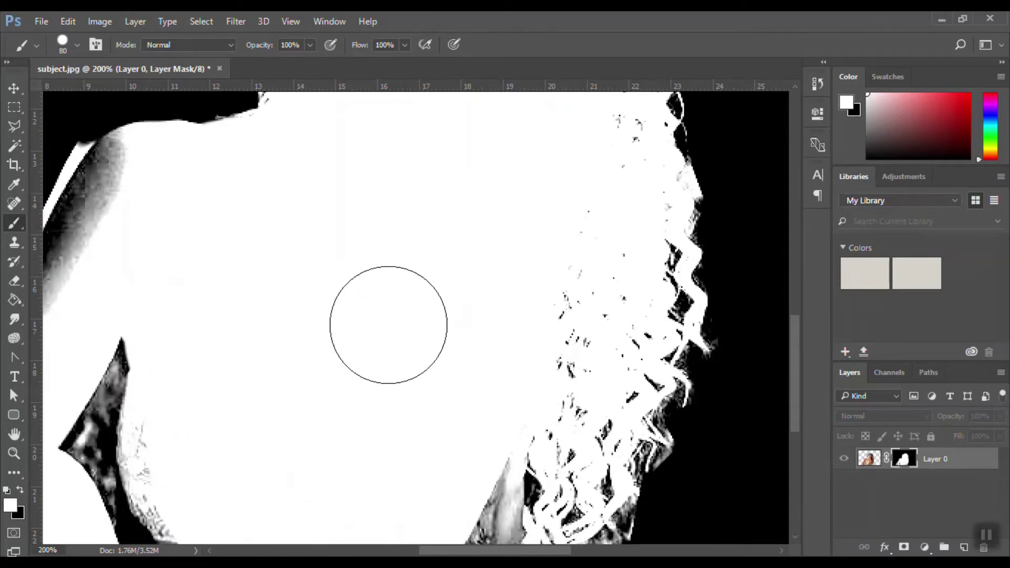
Step: Paint the lower blouse, the gap beside it and the knee white, replacing the stroke that spills over the outer arm
{"action": "left_click_drag", "start_coordinate": [797, 351], "coordinate": [801, 375]}
{"action": "left_click_drag", "start_coordinate": [518, 552], "coordinate": [482, 553]}
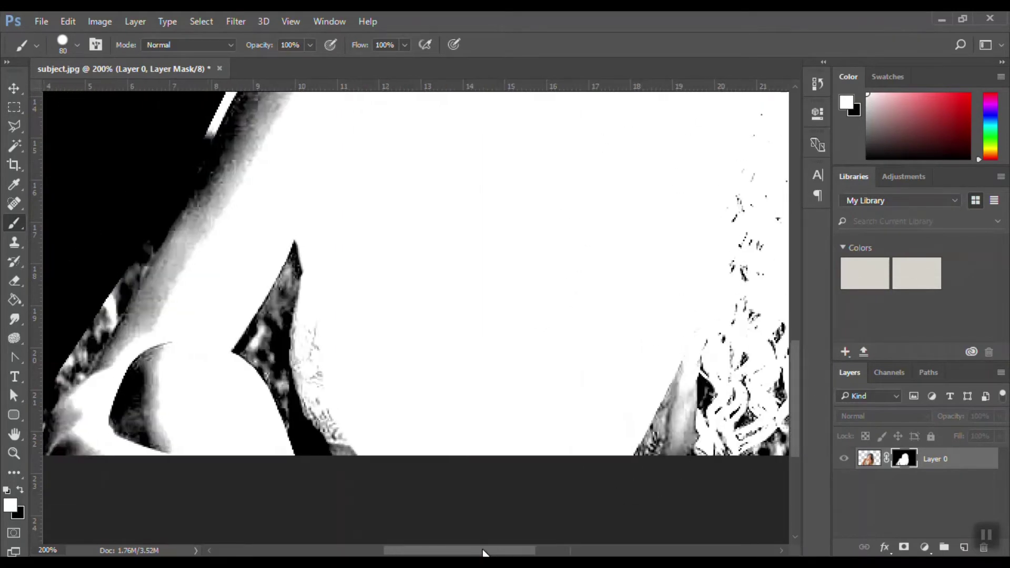
{"action": "mouse_move", "coordinate": [298, 339]}
{"action": "left_mouse_down"}
{"action": "mouse_move", "coordinate": [264, 367]}
{"action": "mouse_move", "coordinate": [314, 404]}
{"action": "mouse_move", "coordinate": [339, 381]}
{"action": "mouse_move", "coordinate": [363, 428]}
{"action": "left_mouse_up"}
{"action": "mouse_move", "coordinate": [172, 438]}
{"action": "left_mouse_down"}
{"action": "mouse_move", "coordinate": [206, 326]}
{"action": "mouse_move", "coordinate": [274, 210]}
{"action": "mouse_move", "coordinate": [154, 354]}
{"action": "mouse_move", "coordinate": [251, 354]}
{"action": "left_mouse_up"}
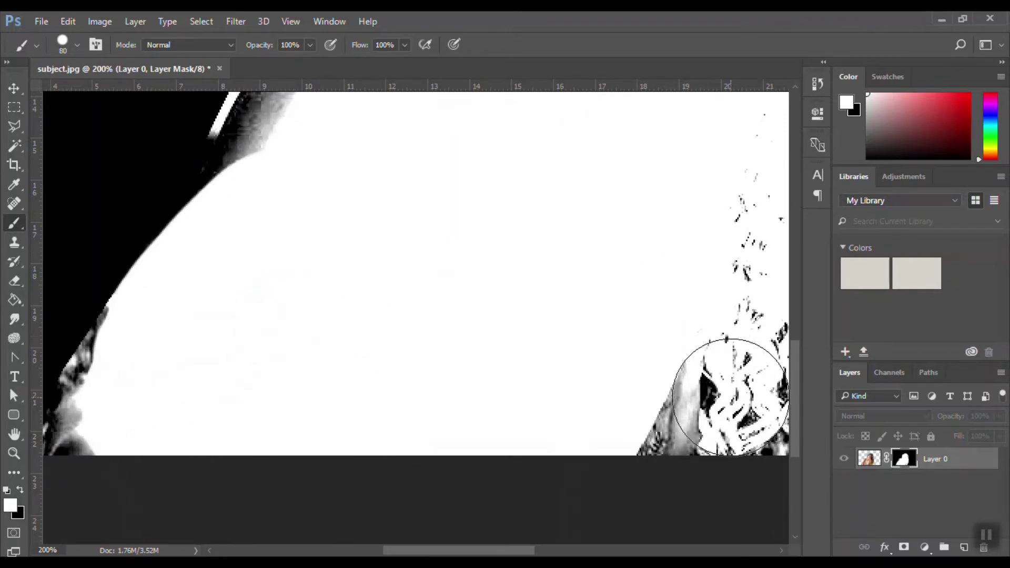
{"action": "left_click_drag", "start_coordinate": [793, 385], "coordinate": [792, 374]}
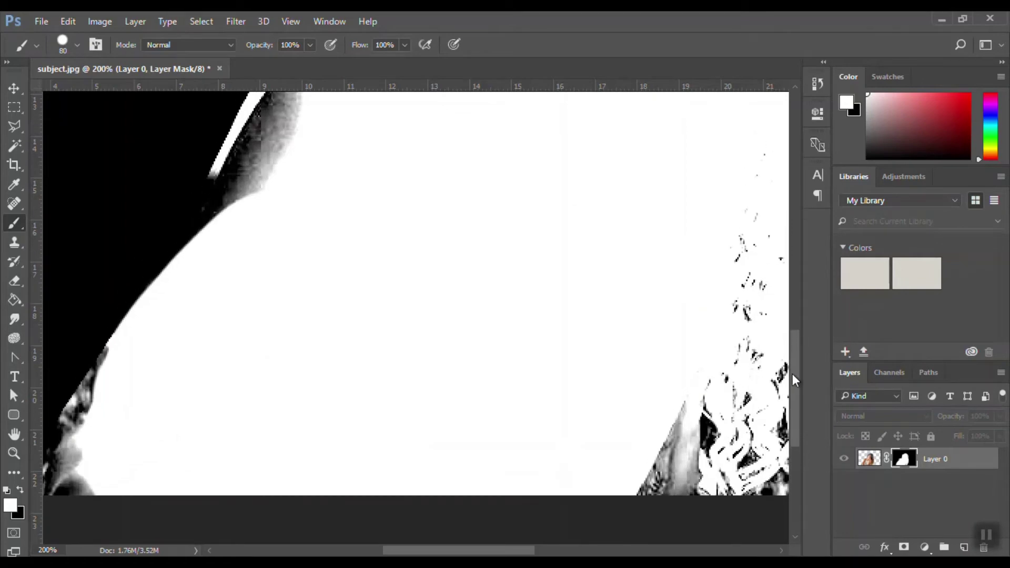
{"action": "key", "text": "ctrl+z"}
{"action": "mouse_move", "coordinate": [303, 301]}
{"action": "left_mouse_down"}
{"action": "mouse_move", "coordinate": [265, 424]}
{"action": "mouse_move", "coordinate": [349, 448]}
{"action": "mouse_move", "coordinate": [334, 462]}
{"action": "mouse_move", "coordinate": [214, 470]}
{"action": "mouse_move", "coordinate": [185, 461]}
{"action": "mouse_move", "coordinate": [189, 397]}
{"action": "mouse_move", "coordinate": [162, 427]}
{"action": "mouse_move", "coordinate": [127, 514]}
{"action": "left_mouse_up"}
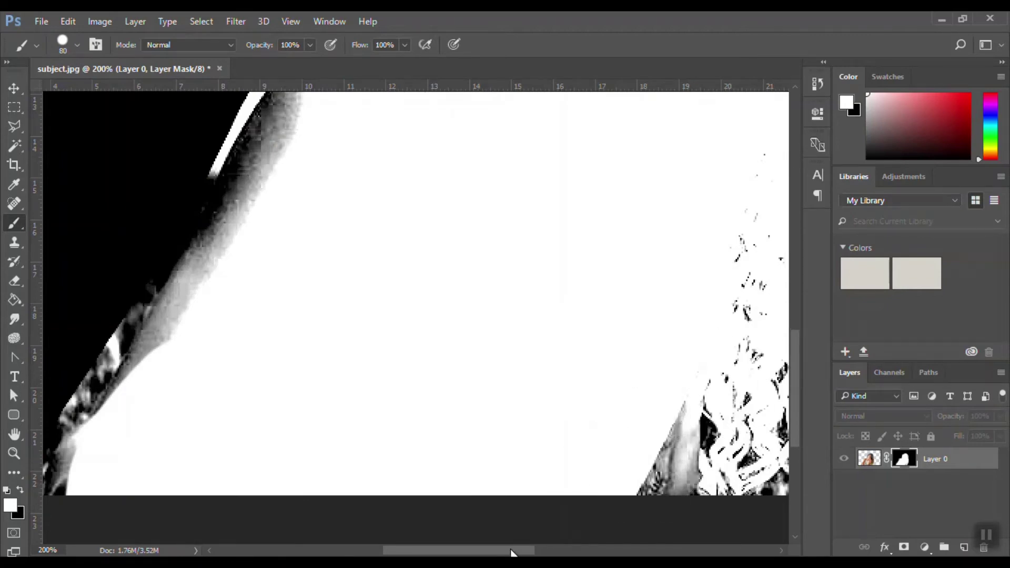
Step: Check the cutout against the image, return to the mask view and paint the outer arm and shoulder edge white
{"action": "mouse_move", "coordinate": [512, 551]}
{"action": "left_mouse_down"}
{"action": "mouse_move", "coordinate": [551, 551]}
{"action": "mouse_move", "coordinate": [539, 552]}
{"action": "left_mouse_up"}
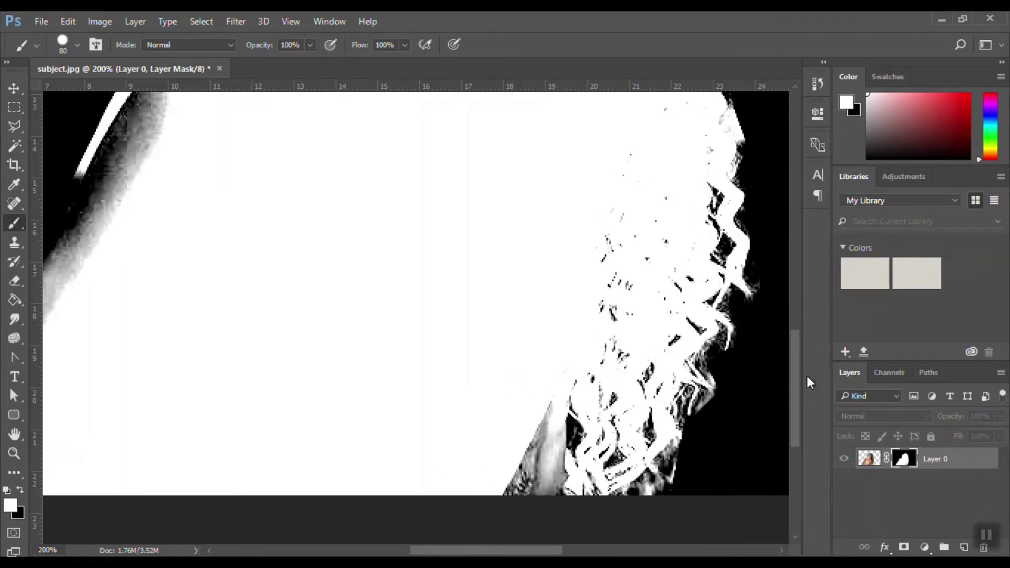
{"action": "left_click_drag", "start_coordinate": [798, 374], "coordinate": [796, 320]}
{"action": "key", "text": "ctrl+minus"}
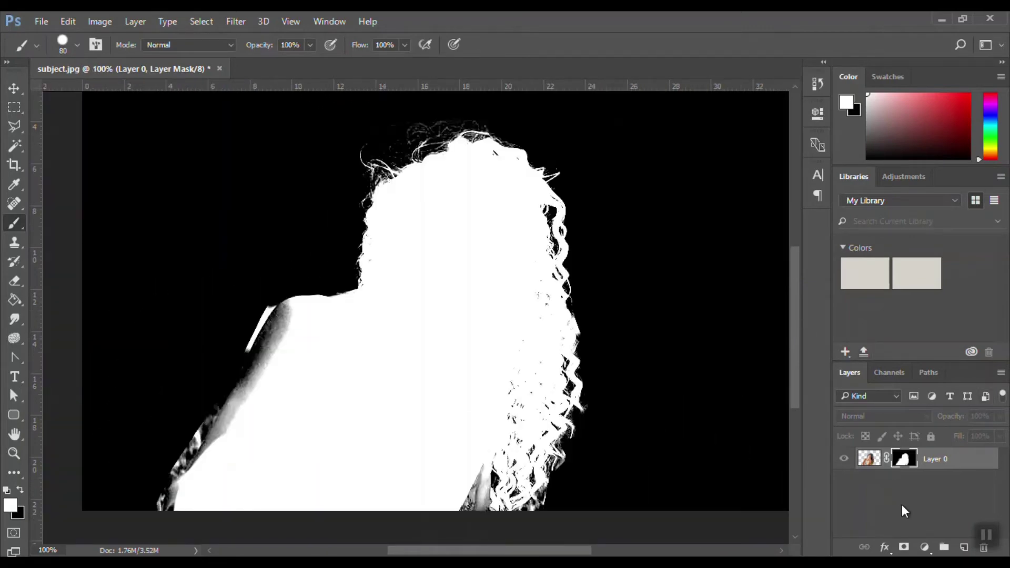
{"action": "left_click", "coordinate": [904, 459], "text": "alt"}
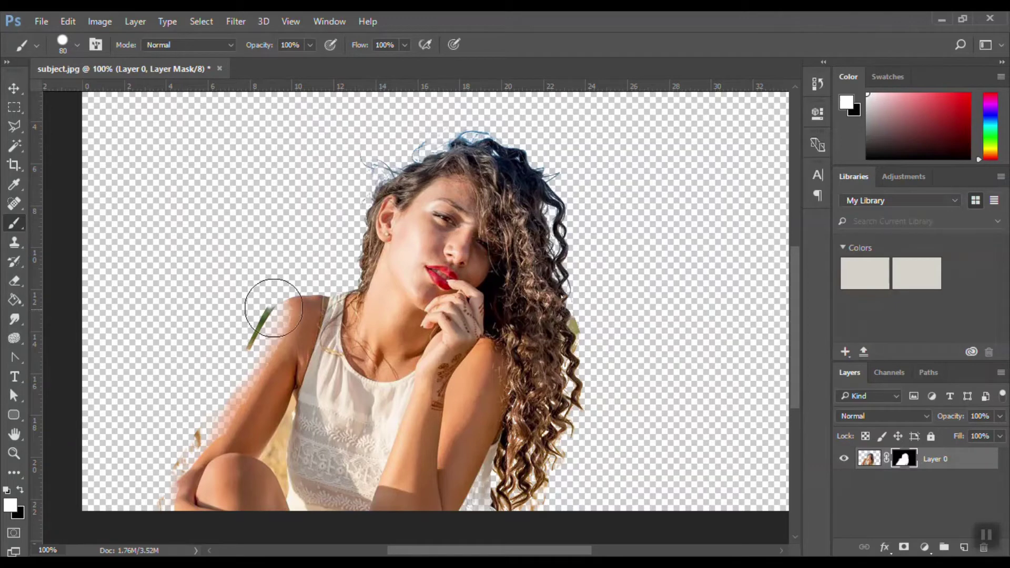
{"action": "left_click", "coordinate": [904, 462], "text": "alt"}
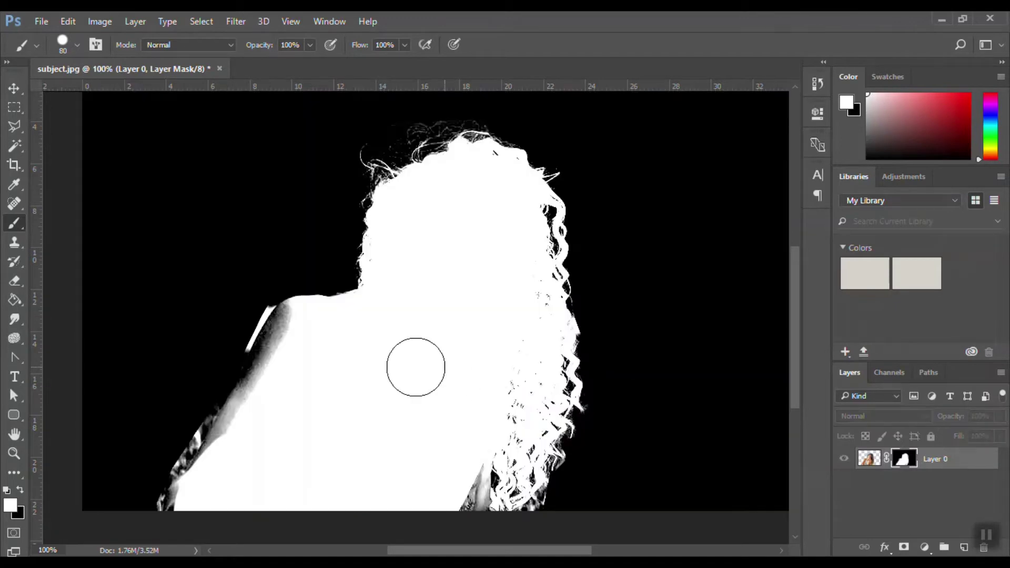
{"action": "mouse_move", "coordinate": [285, 320]}
{"action": "left_mouse_down"}
{"action": "mouse_move", "coordinate": [261, 367]}
{"action": "mouse_move", "coordinate": [174, 495]}
{"action": "mouse_move", "coordinate": [172, 518]}
{"action": "left_mouse_up"}
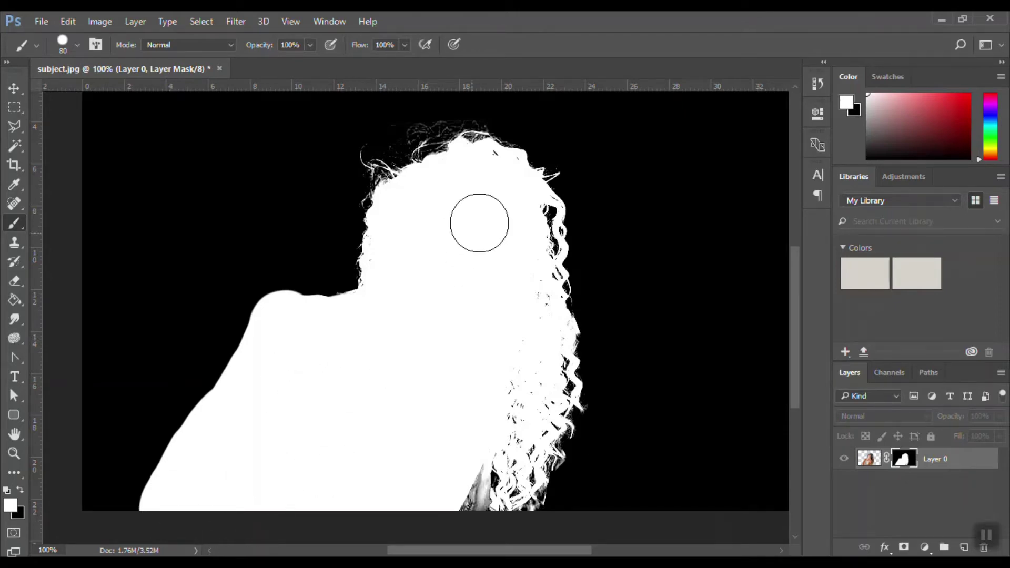
Step: Return to the masked image and examine the hair edges and flyaway strands up close for leftover background colour
{"action": "left_click", "coordinate": [905, 462], "text": "alt"}
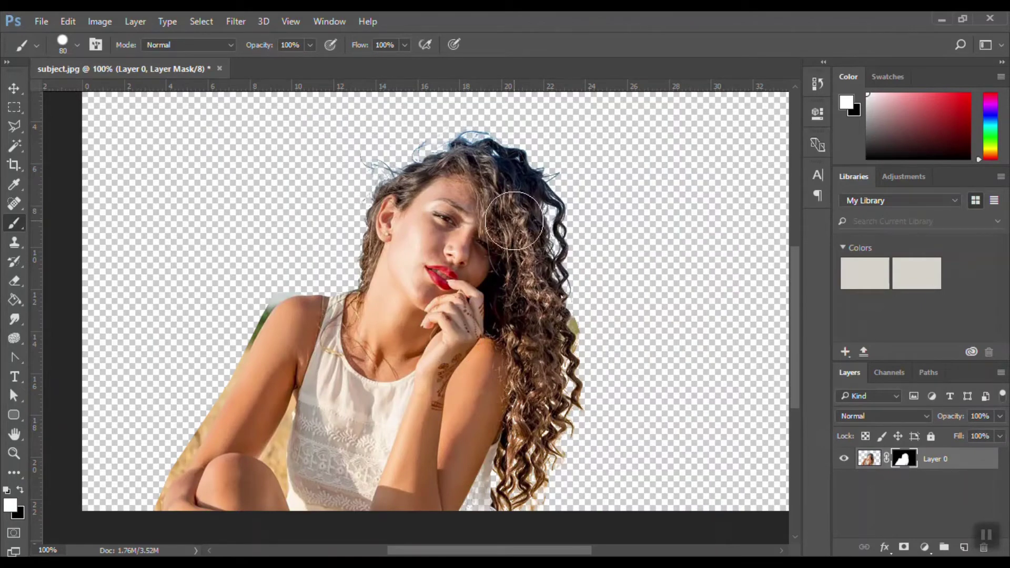
{"action": "key", "text": "z"}
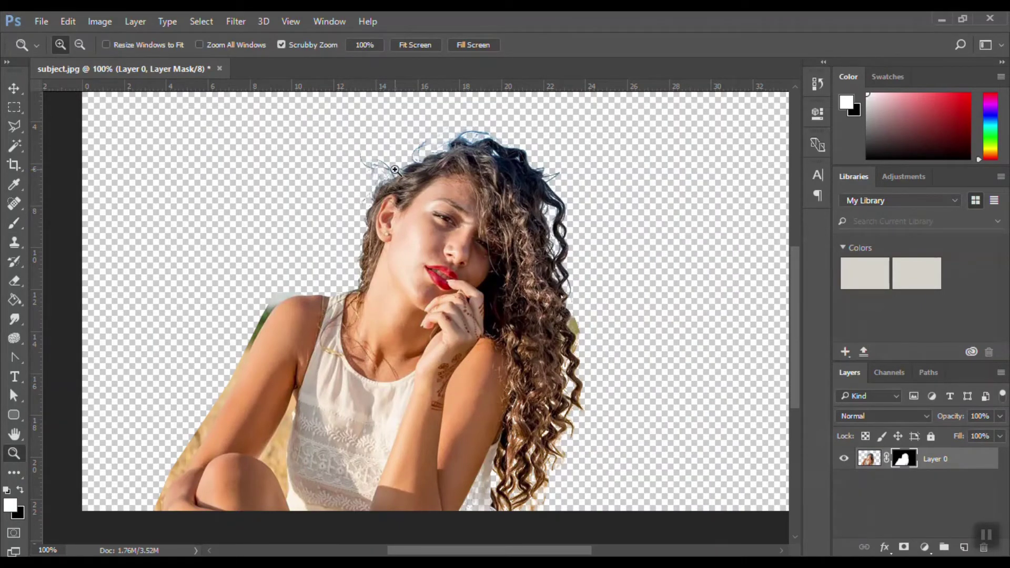
{"action": "left_click_drag", "start_coordinate": [338, 136], "coordinate": [464, 216]}
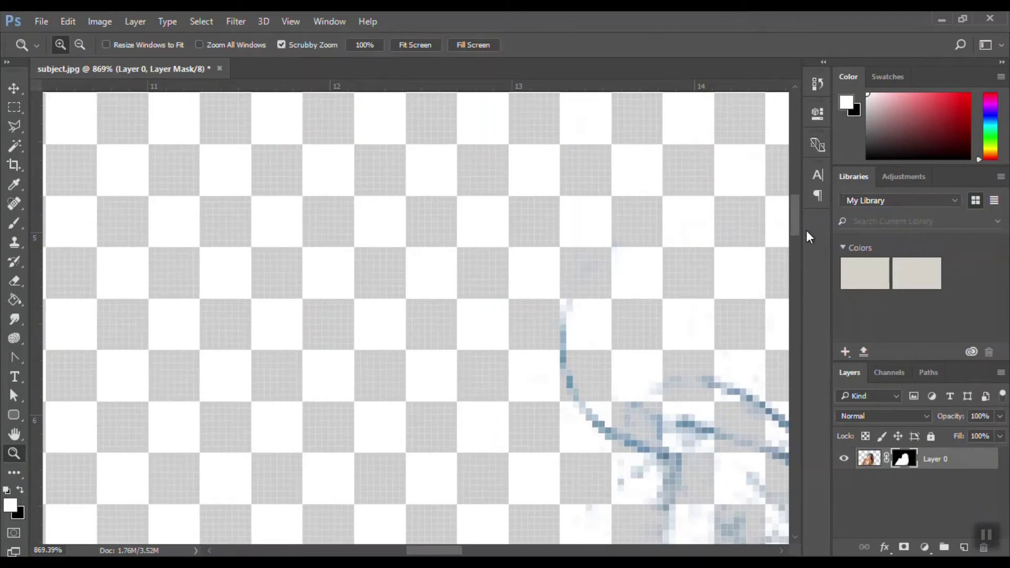
{"action": "scroll", "coordinate": [798, 237], "scroll_direction": "down", "scroll_amount": 3}
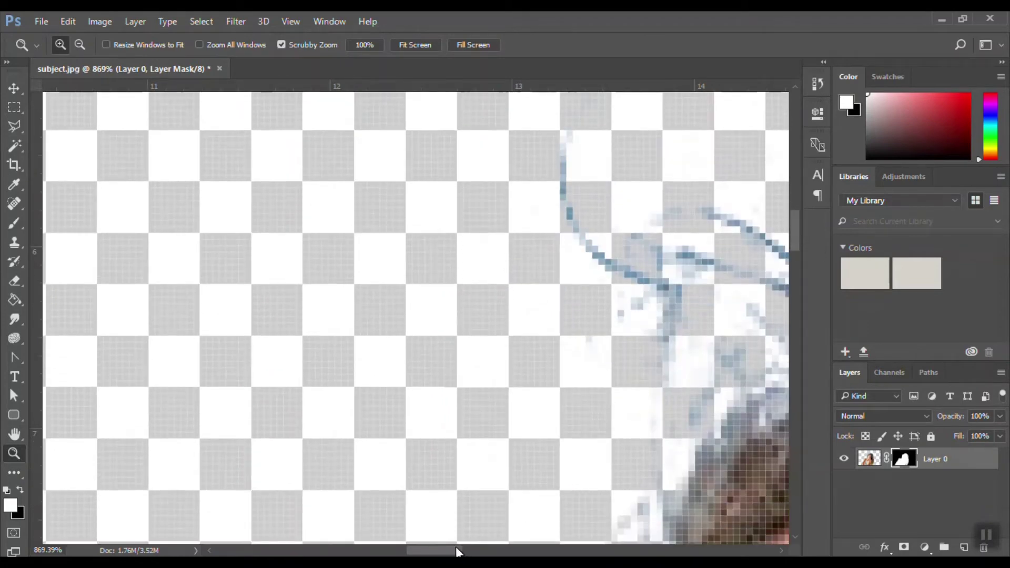
{"action": "left_click_drag", "start_coordinate": [457, 551], "coordinate": [501, 553]}
{"action": "key", "text": "ctrl+minus"}
{"action": "key", "text": "ctrl+minus"}
{"action": "key", "text": "ctrl+minus"}
{"action": "key", "text": "ctrl+minus"}
{"action": "key", "text": "ctrl+minus"}
{"action": "key", "text": "ctrl+minus"}
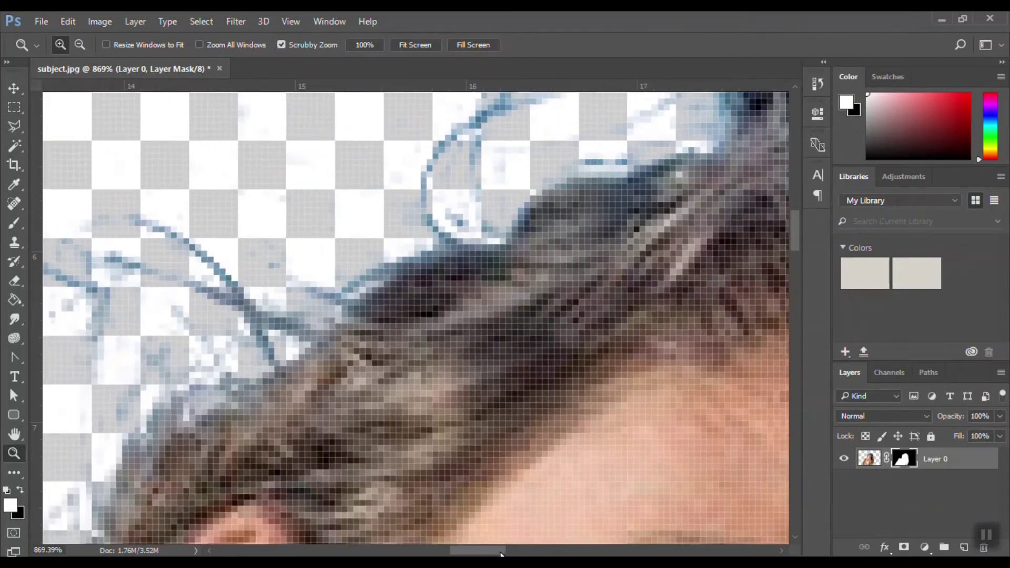
{"action": "key", "text": "ctrl+minus"}
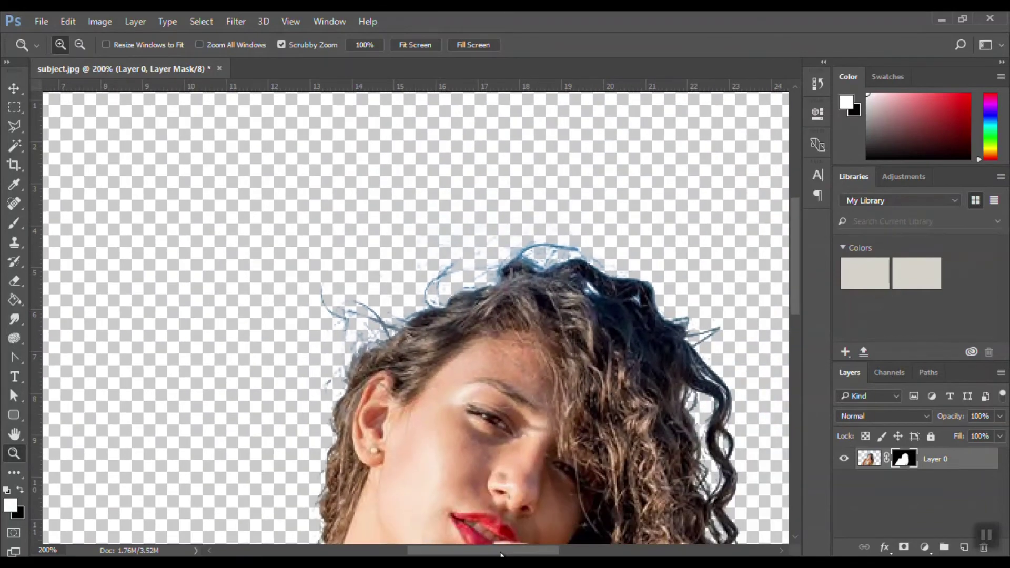
{"action": "key", "text": "ctrl+minus"}
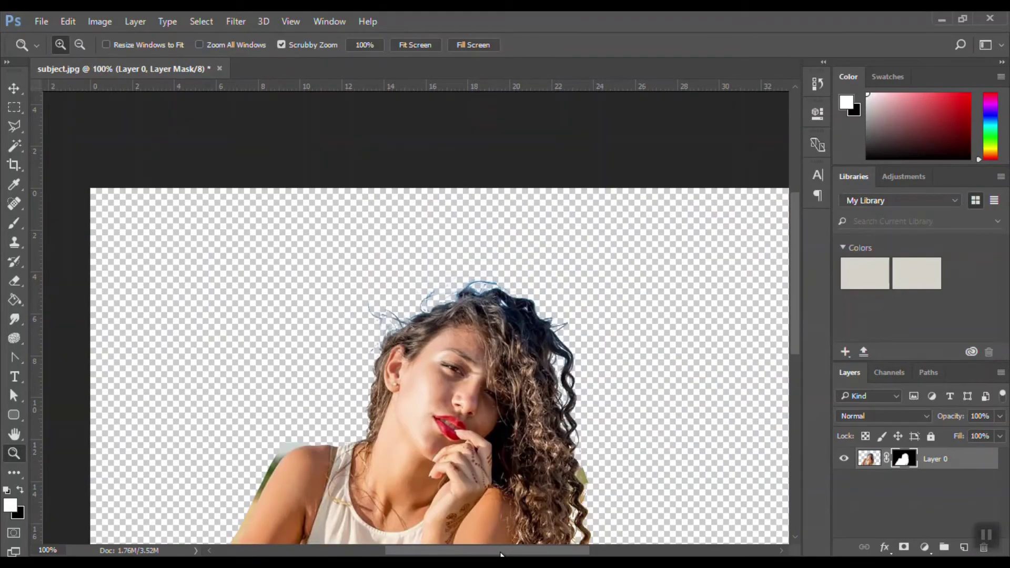
{"action": "left_click_drag", "start_coordinate": [799, 330], "coordinate": [808, 367]}
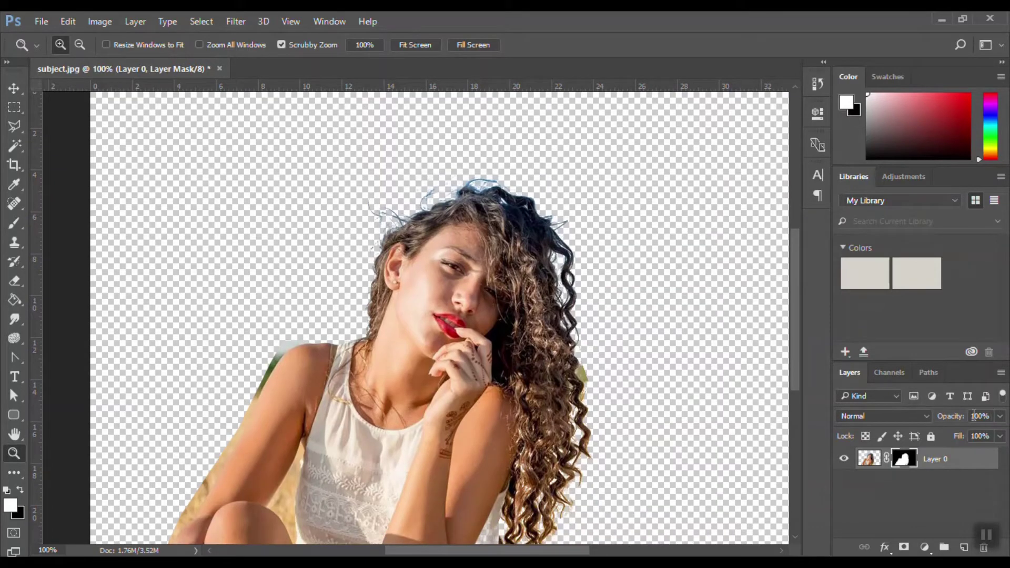
Step: Add a Solid Color fill layer in e3bc83 and place it beneath Layer 0 as the background
{"action": "left_click", "coordinate": [867, 459], "text": "ctrl"}
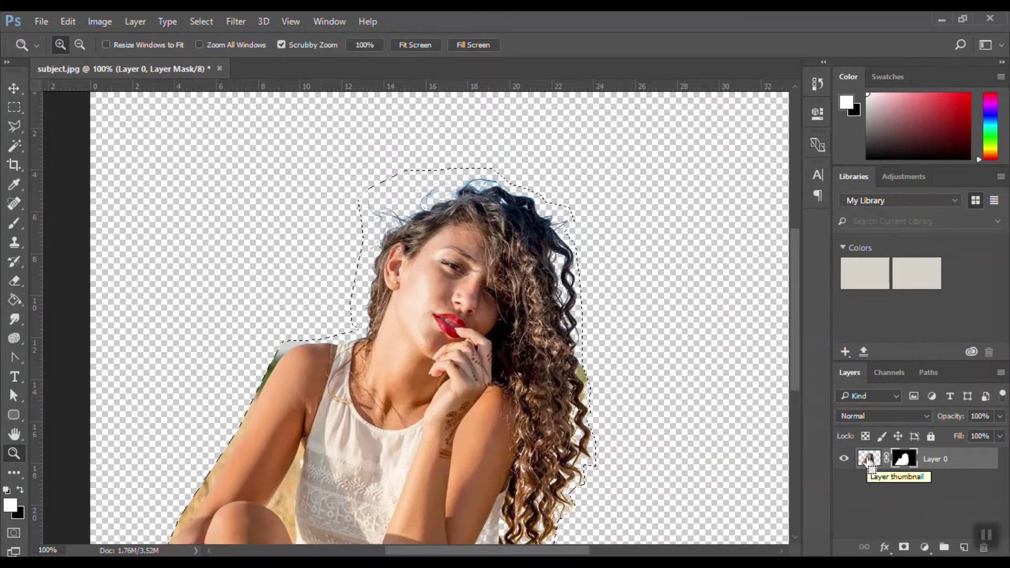
{"action": "key", "text": "ctrl+d"}
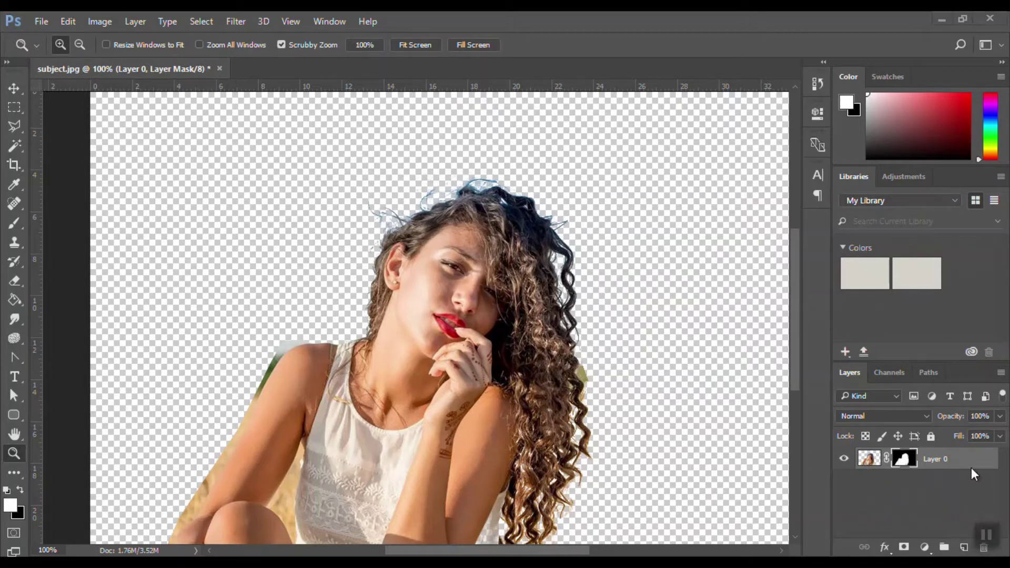
{"action": "left_click", "coordinate": [925, 547]}
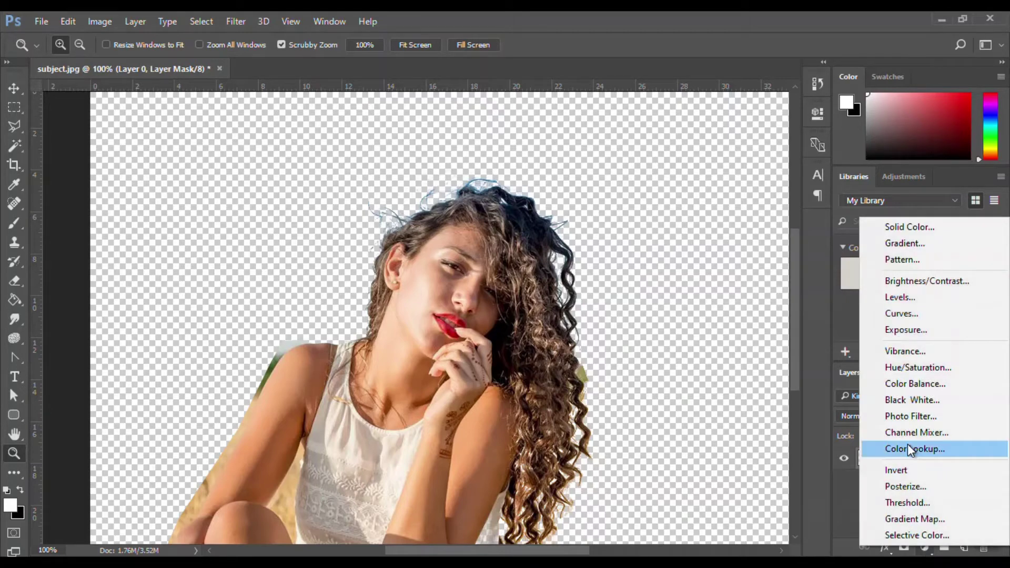
{"action": "left_click", "coordinate": [905, 228]}
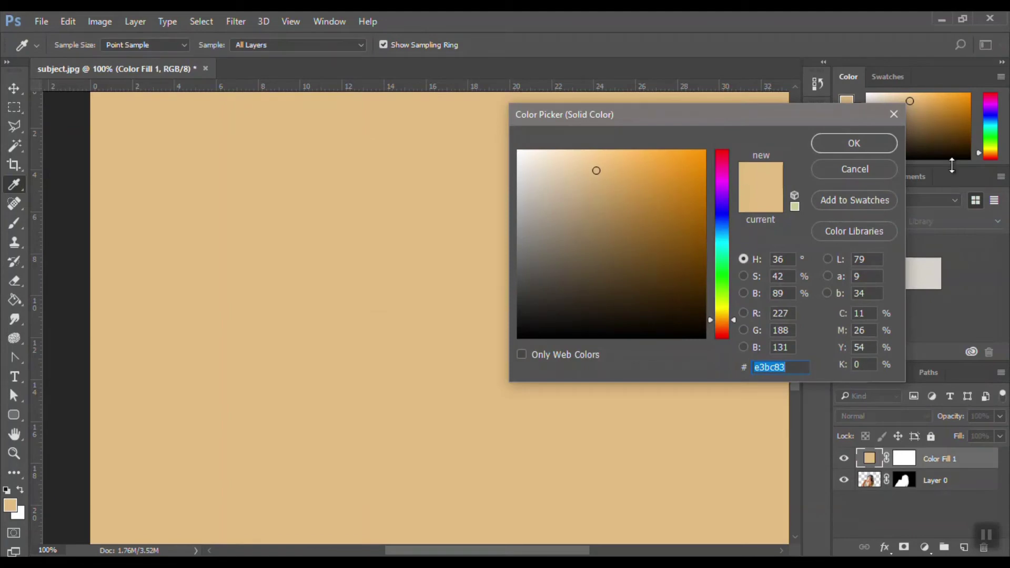
{"action": "left_click", "coordinate": [872, 144]}
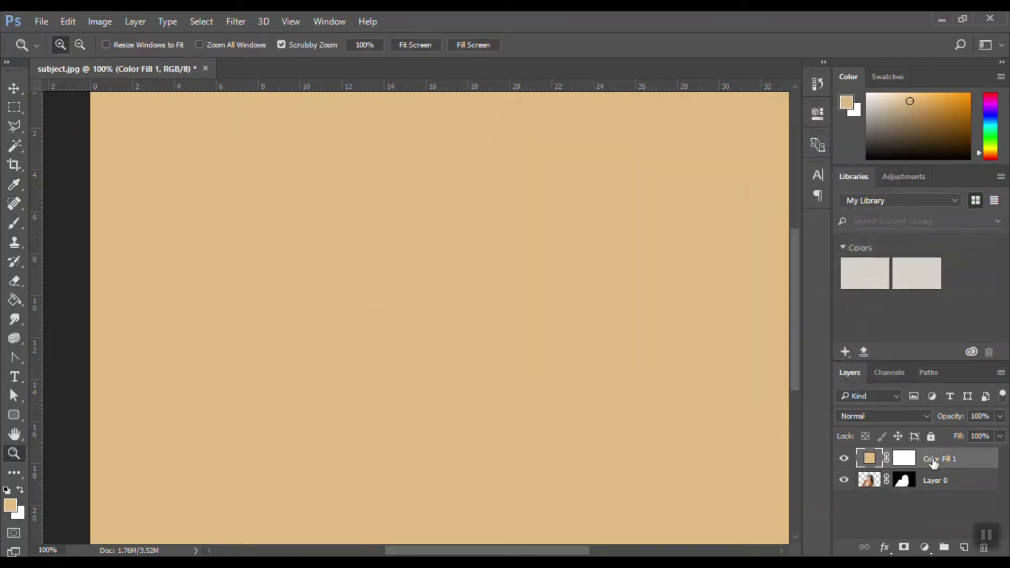
{"action": "left_click_drag", "start_coordinate": [933, 461], "coordinate": [936, 492]}
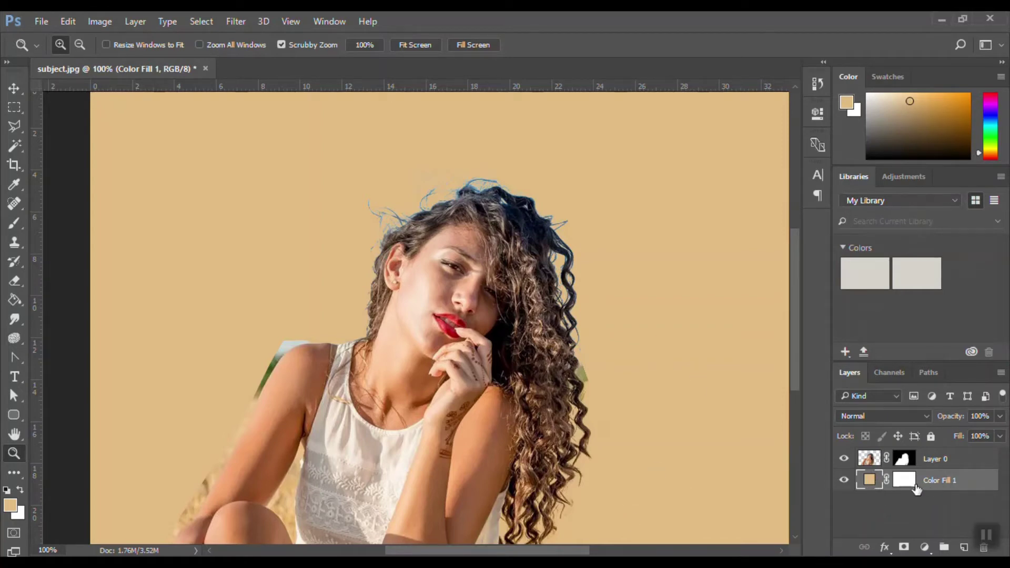
Step: Create a new empty layer above Layer 0 and clip it to Layer 0
{"action": "left_click", "coordinate": [932, 460]}
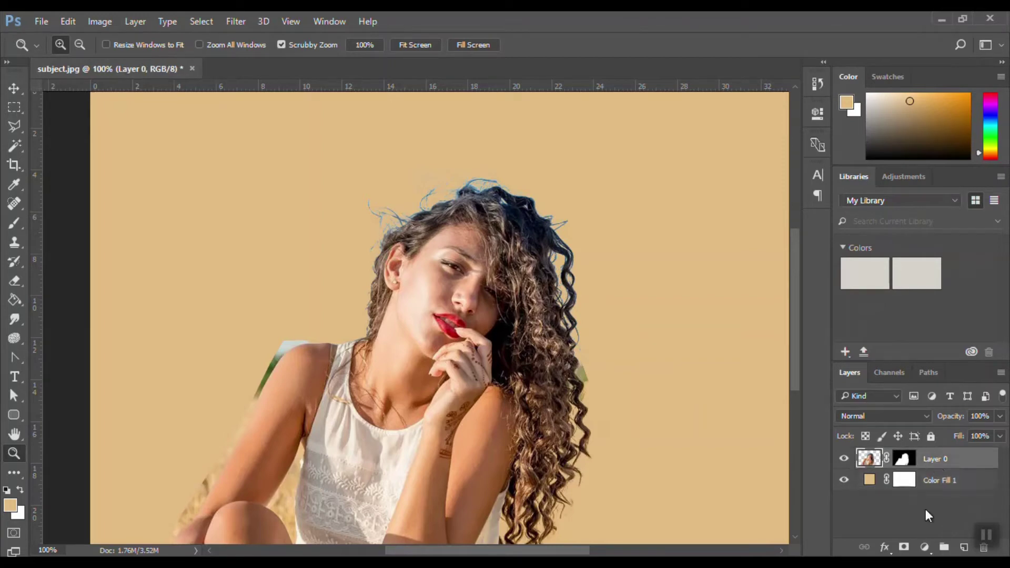
{"action": "left_click", "coordinate": [964, 548]}
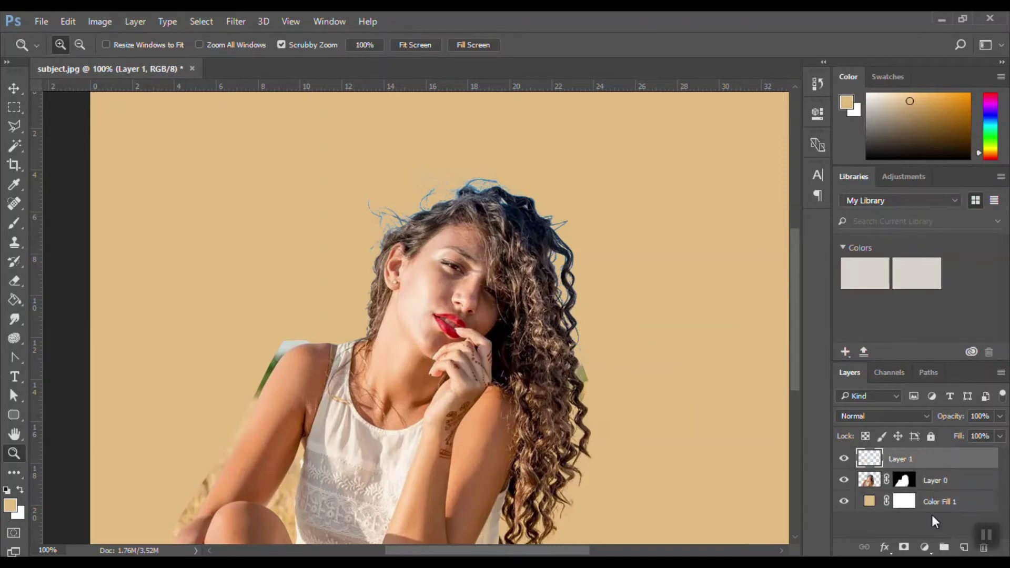
{"action": "right_click", "coordinate": [902, 460]}
{"action": "left_click", "coordinate": [675, 362]}
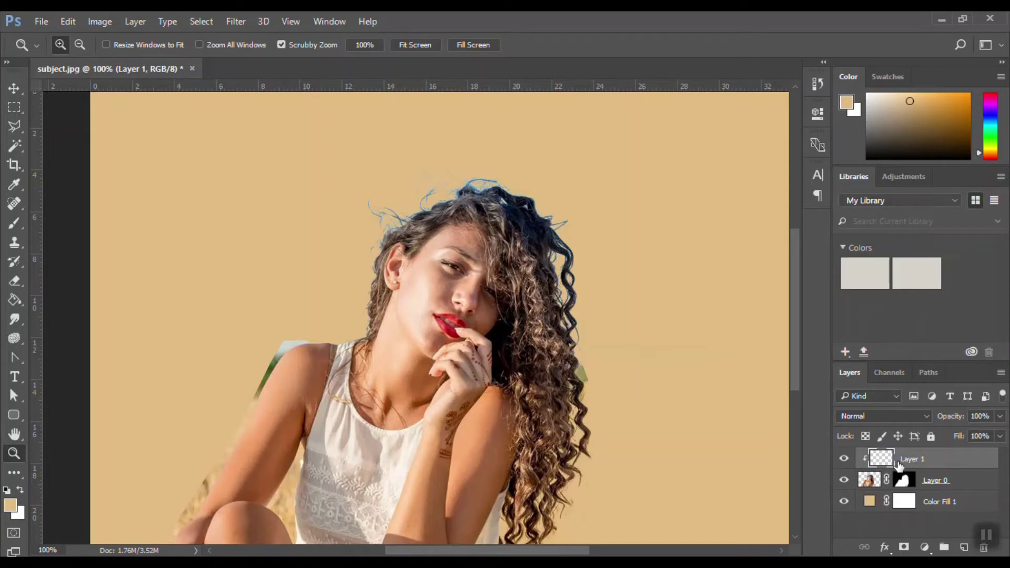
Step: Set the clipped layer's blend mode to Darken
{"action": "left_click", "coordinate": [953, 484]}
{"action": "left_click", "coordinate": [924, 462]}
{"action": "left_click", "coordinate": [929, 417]}
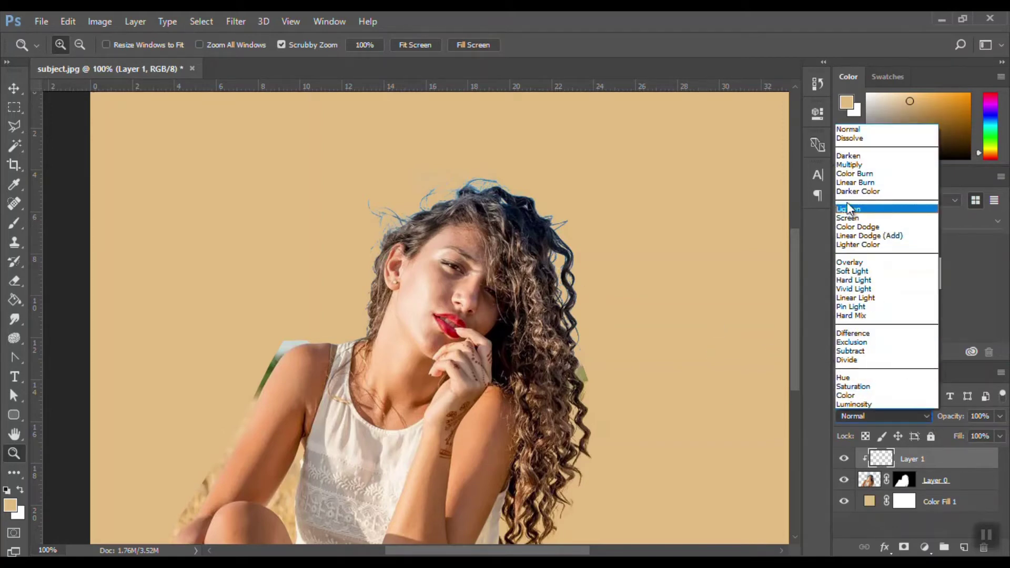
{"action": "left_click", "coordinate": [845, 157]}
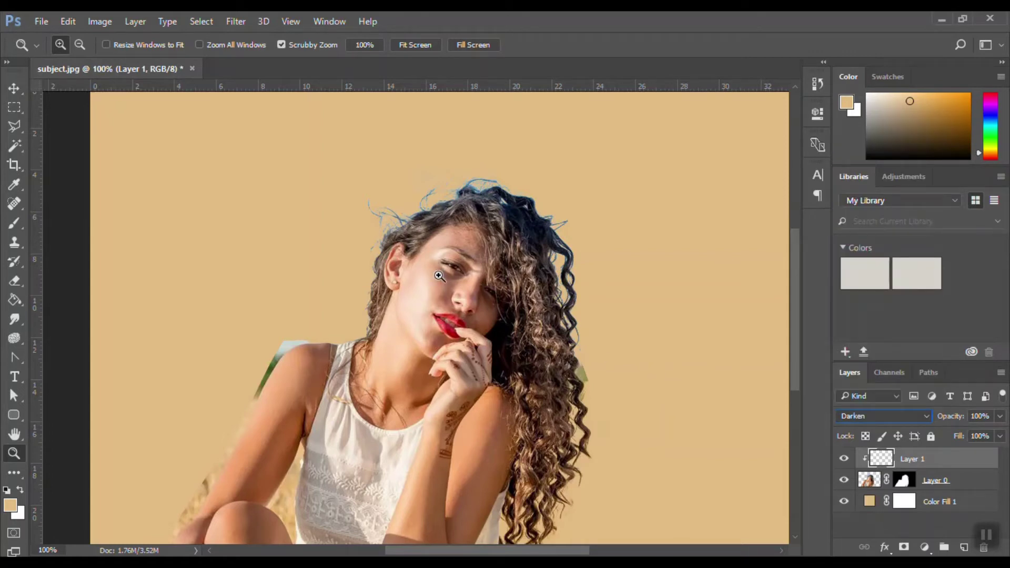
Step: Choose the Clone Stamp tool with its sampling set to Current & Below
{"action": "left_click", "coordinate": [12, 245]}
{"action": "right_click", "coordinate": [17, 244]}
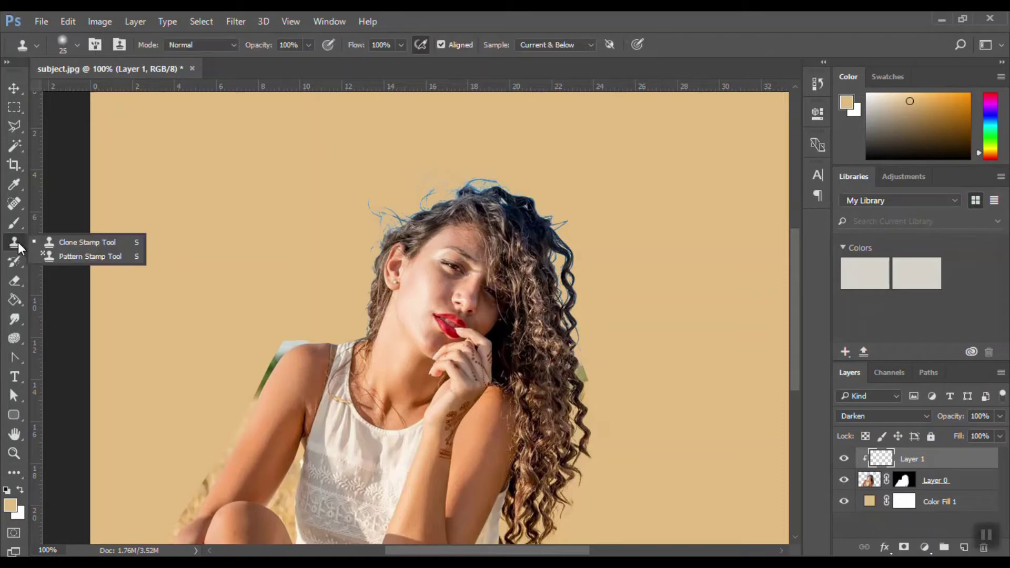
{"action": "left_click", "coordinate": [55, 244]}
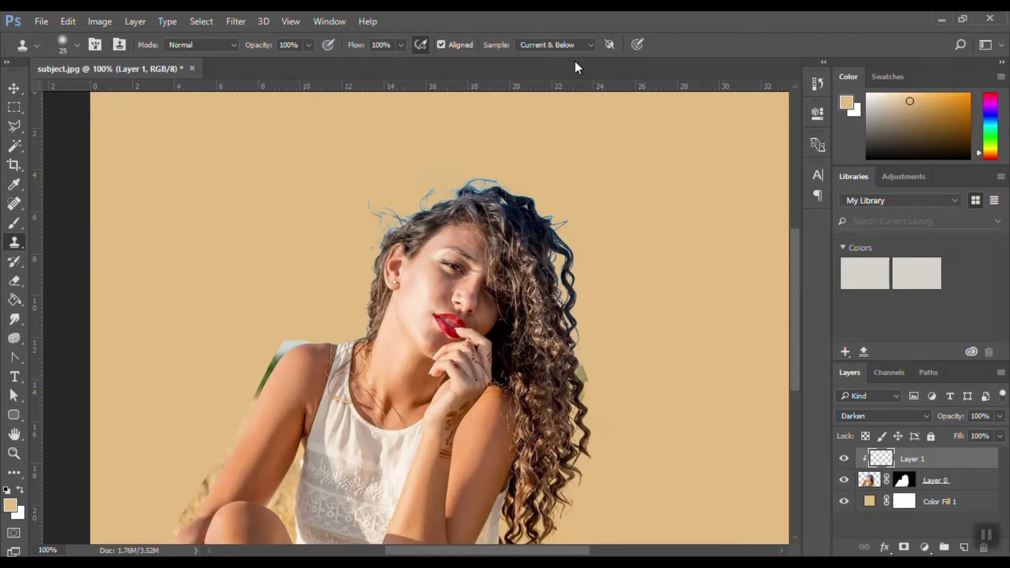
{"action": "left_click", "coordinate": [591, 44]}
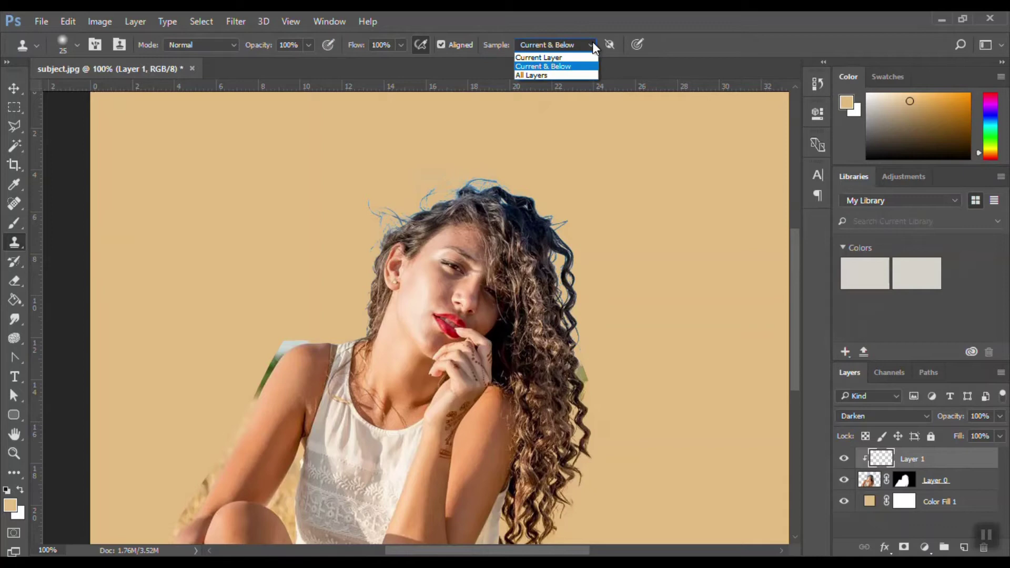
{"action": "left_click", "coordinate": [572, 67]}
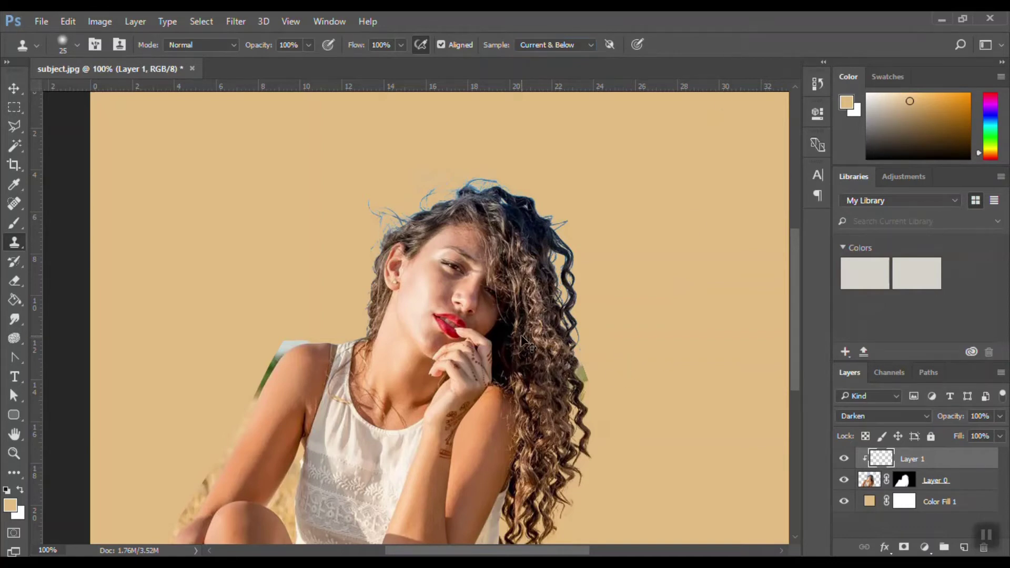
Step: Clone brown hair over the bluish fringe along the hair edge beside the neck with a soft 10 px brush
{"action": "key", "text": "ctrl+plus"}
{"action": "key", "text": "ctrl+plus"}
{"action": "key", "text": "ctrl+plus"}
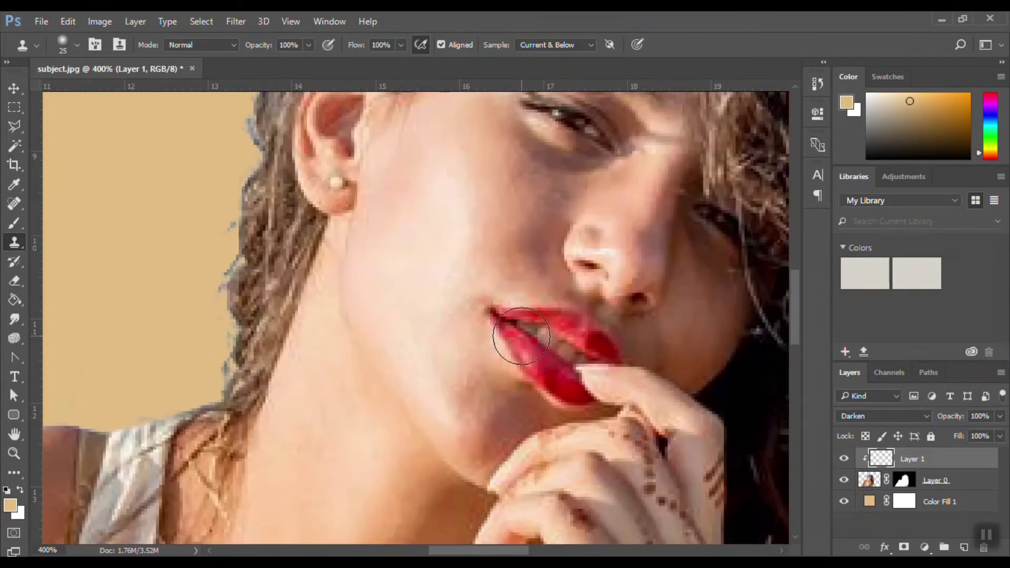
{"action": "left_click", "coordinate": [71, 42]}
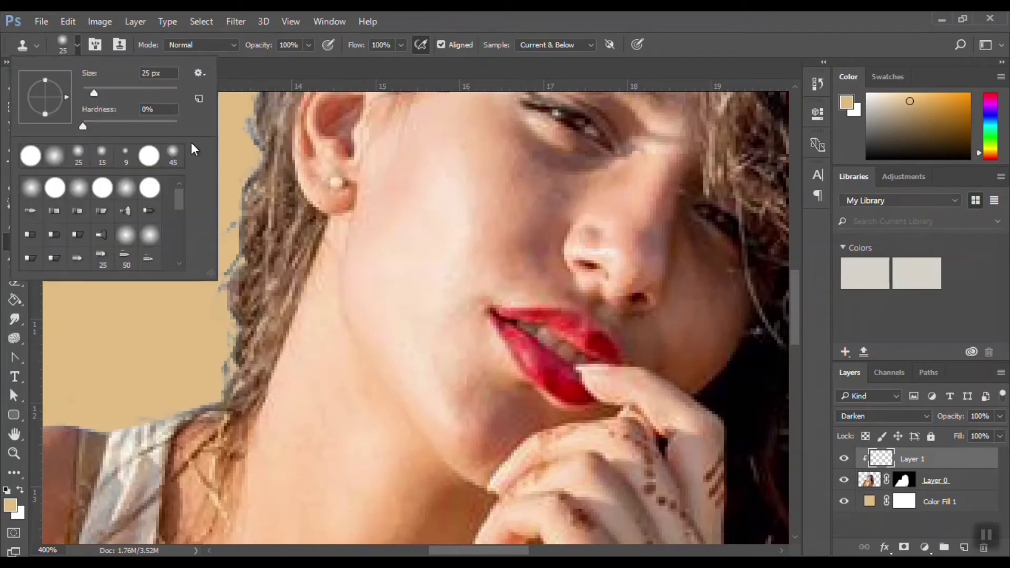
{"action": "key", "text": "Return"}
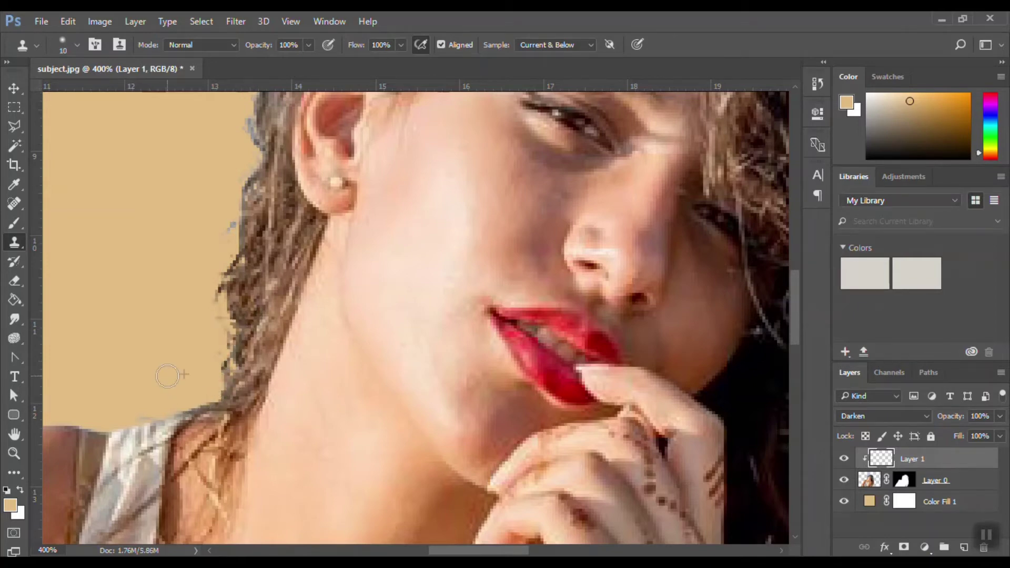
{"action": "left_click_drag", "start_coordinate": [235, 238], "coordinate": [245, 194]}
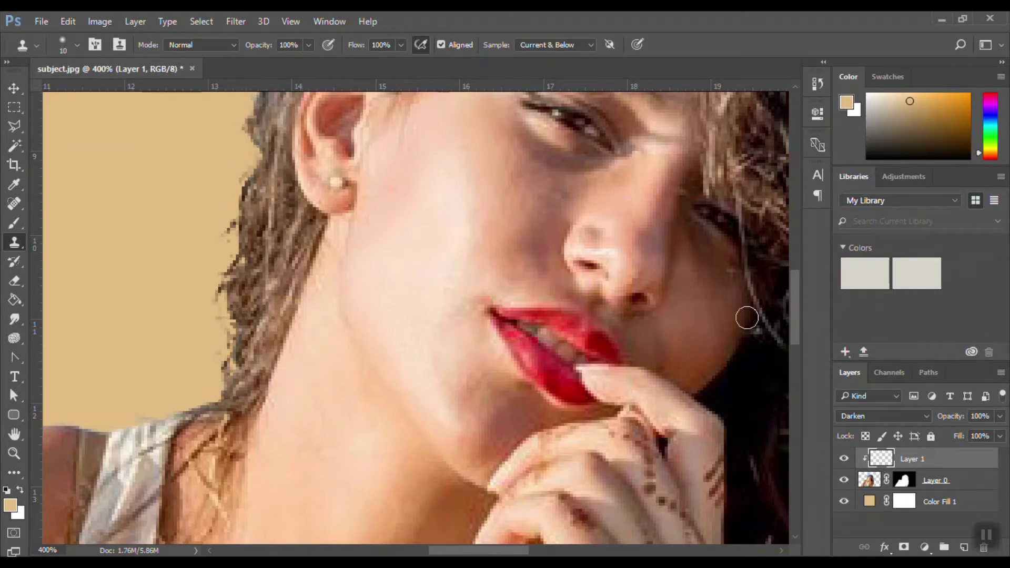
Step: Clone natural hair over the blue fringe behind and above the ear, enlarging the brush to 15 px
{"action": "left_click_drag", "start_coordinate": [797, 314], "coordinate": [794, 279]}
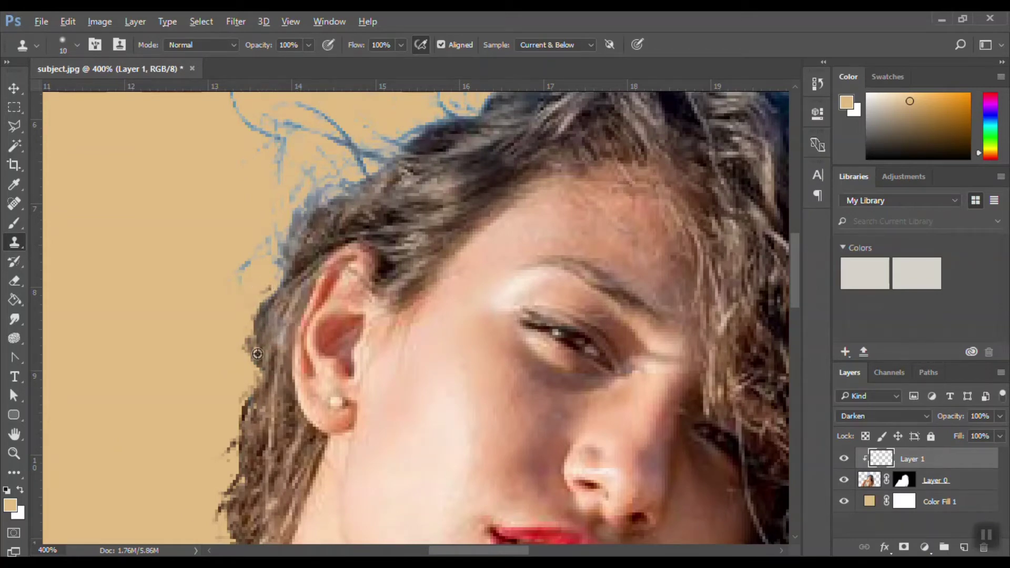
{"action": "left_click_drag", "start_coordinate": [239, 289], "coordinate": [250, 262]}
{"action": "left_click", "coordinate": [251, 274]}
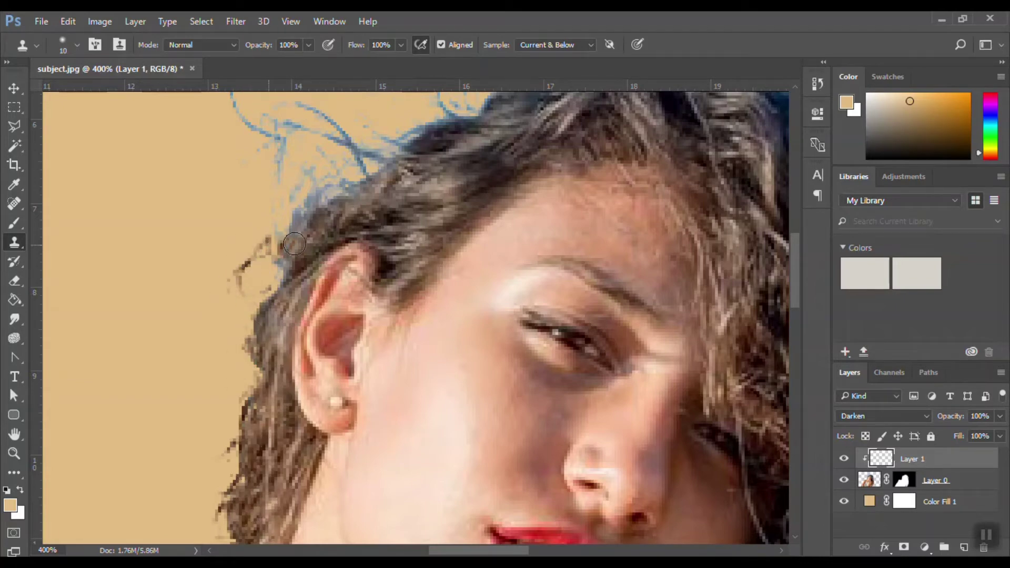
{"action": "key", "text": "bracketright"}
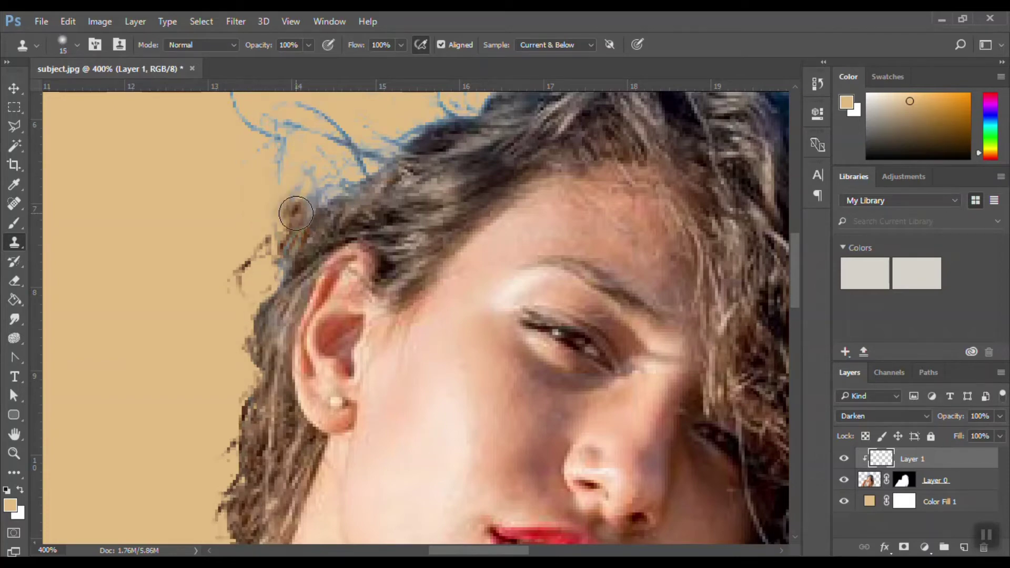
{"action": "mouse_move", "coordinate": [372, 221]}
{"action": "left_mouse_down"}
{"action": "mouse_move", "coordinate": [327, 202]}
{"action": "mouse_move", "coordinate": [334, 189]}
{"action": "mouse_move", "coordinate": [359, 187]}
{"action": "mouse_move", "coordinate": [281, 210]}
{"action": "left_mouse_up"}
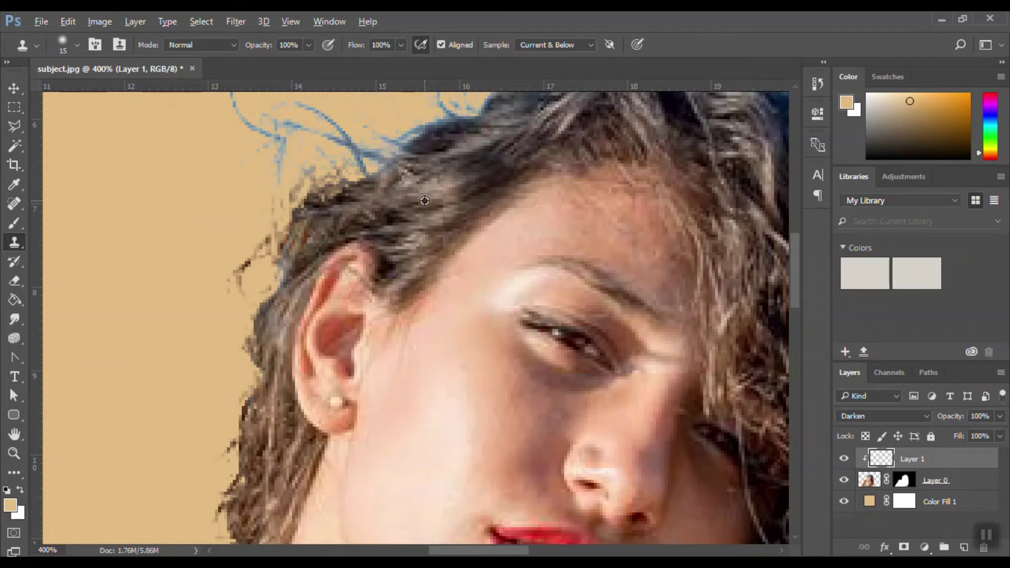
{"action": "mouse_move", "coordinate": [357, 169]}
{"action": "left_mouse_down"}
{"action": "mouse_move", "coordinate": [385, 157]}
{"action": "mouse_move", "coordinate": [310, 132]}
{"action": "mouse_move", "coordinate": [335, 165]}
{"action": "mouse_move", "coordinate": [367, 176]}
{"action": "left_mouse_up"}
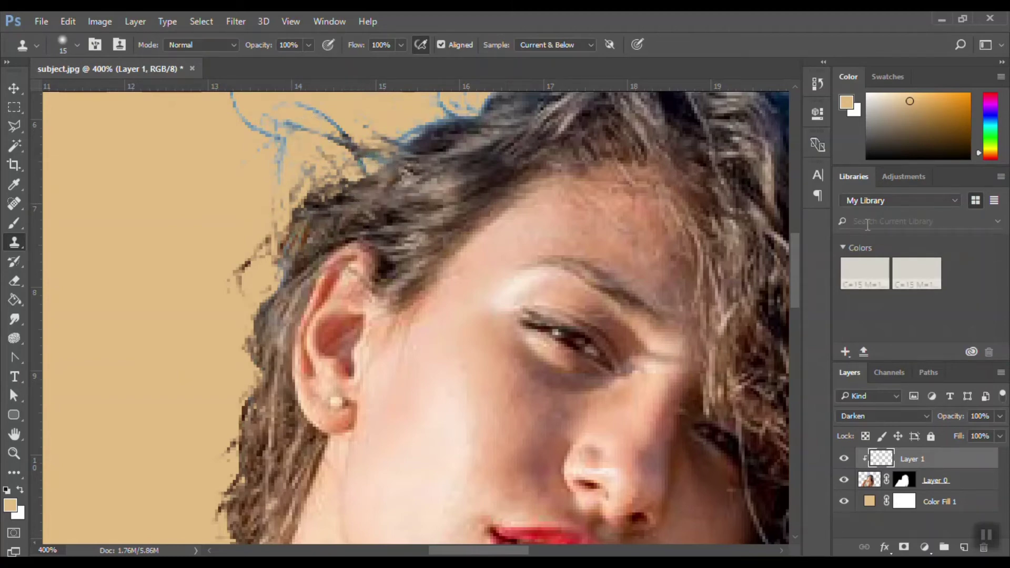
Step: Clone brown hair over the blue flyaway strands above the ear with the 15 px brush
{"action": "left_click_drag", "start_coordinate": [798, 302], "coordinate": [796, 280]}
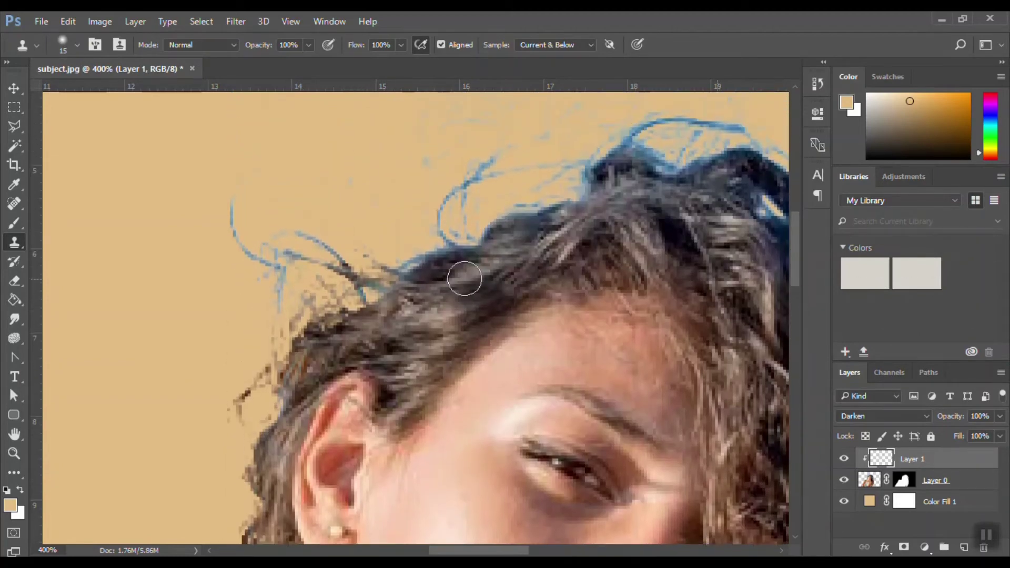
{"action": "left_click", "coordinate": [427, 311], "text": "alt"}
{"action": "mouse_move", "coordinate": [316, 285]}
{"action": "left_mouse_down"}
{"action": "mouse_move", "coordinate": [327, 282]}
{"action": "mouse_move", "coordinate": [252, 237]}
{"action": "mouse_move", "coordinate": [227, 192]}
{"action": "left_mouse_up"}
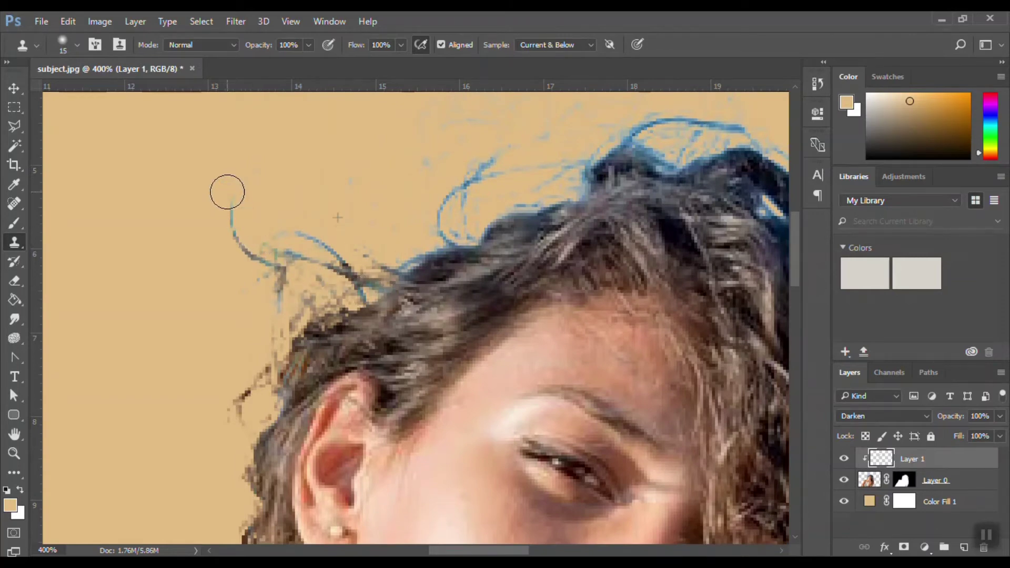
{"action": "left_click_drag", "start_coordinate": [267, 296], "coordinate": [259, 257]}
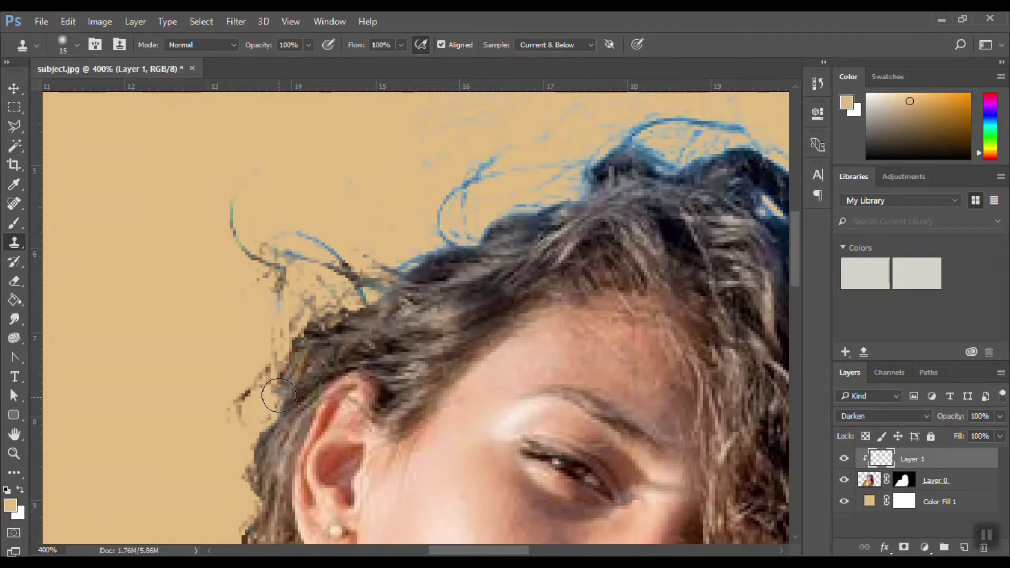
{"action": "left_click", "coordinate": [436, 313]}
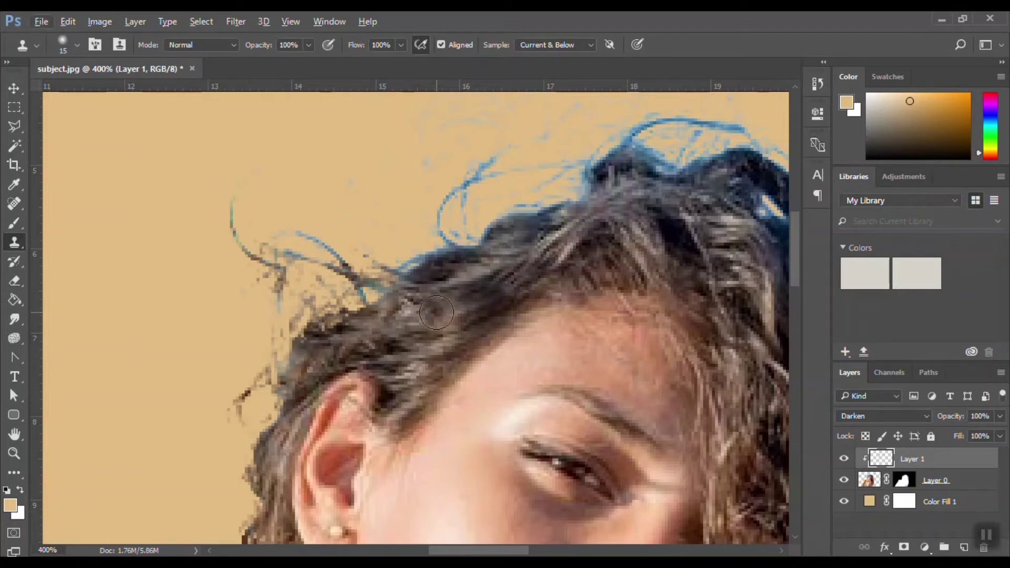
{"action": "left_click", "coordinate": [410, 345], "text": "alt"}
{"action": "mouse_move", "coordinate": [334, 276]}
{"action": "left_mouse_down"}
{"action": "mouse_move", "coordinate": [382, 276]}
{"action": "mouse_move", "coordinate": [319, 255]}
{"action": "left_mouse_up"}
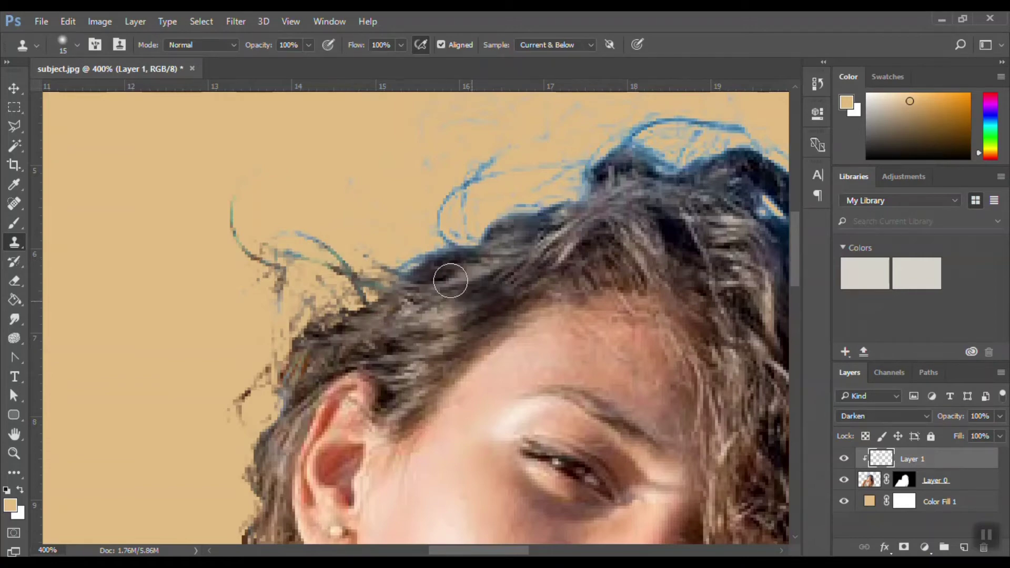
Step: Clone dark hair over the adjoining blue head edge and the long looping flyaway curl, undoing the stray skin-toned stroke
{"action": "left_click_drag", "start_coordinate": [443, 267], "coordinate": [388, 268]}
{"action": "left_click_drag", "start_coordinate": [445, 247], "coordinate": [457, 250]}
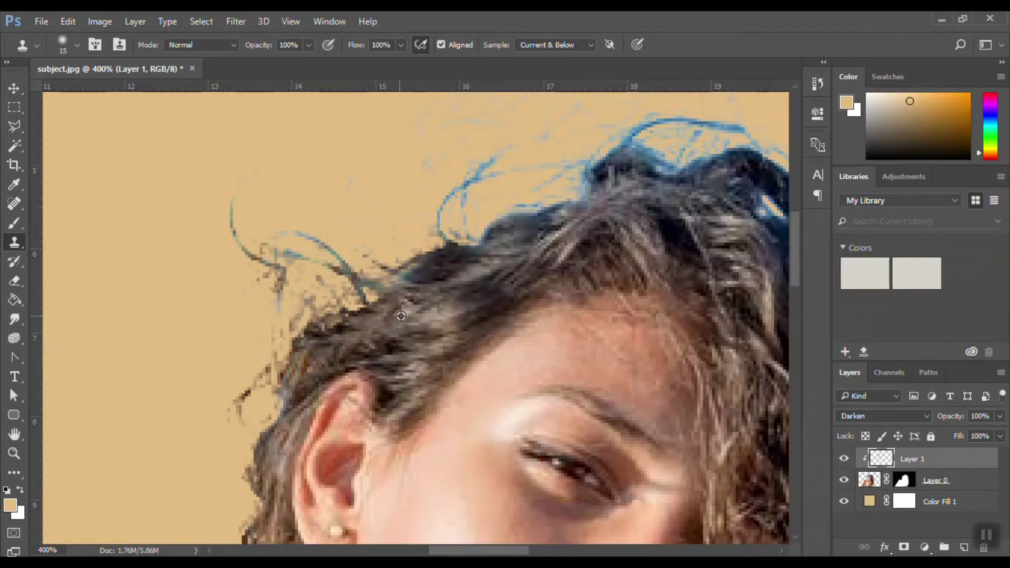
{"action": "left_click", "coordinate": [442, 288], "text": "alt"}
{"action": "mouse_move", "coordinate": [352, 276]}
{"action": "left_mouse_down"}
{"action": "mouse_move", "coordinate": [306, 255]}
{"action": "mouse_move", "coordinate": [311, 246]}
{"action": "mouse_move", "coordinate": [292, 257]}
{"action": "mouse_move", "coordinate": [319, 254]}
{"action": "left_mouse_up"}
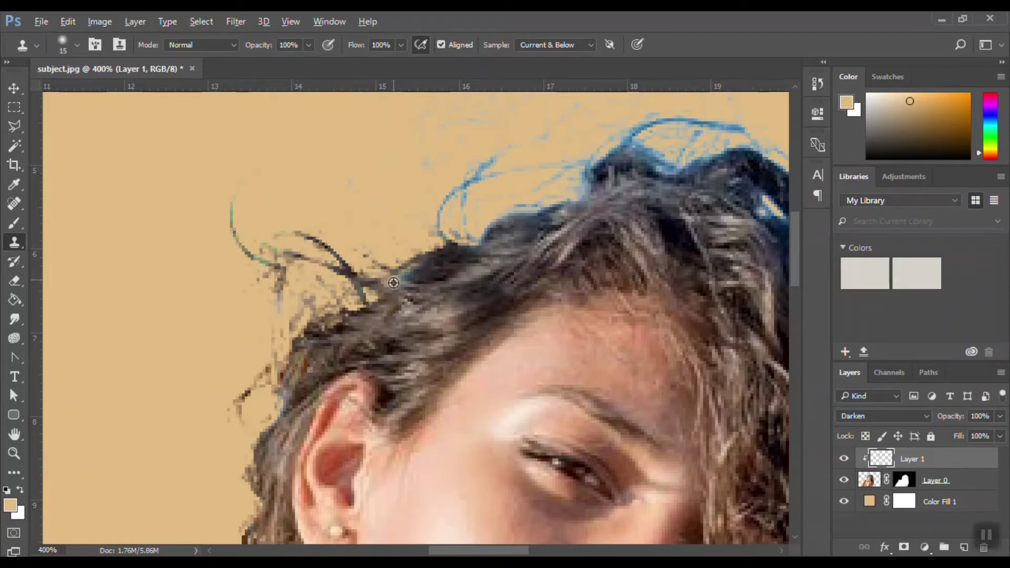
{"action": "mouse_move", "coordinate": [315, 312]}
{"action": "left_mouse_down"}
{"action": "mouse_move", "coordinate": [261, 297]}
{"action": "mouse_move", "coordinate": [261, 271]}
{"action": "mouse_move", "coordinate": [237, 252]}
{"action": "left_mouse_up"}
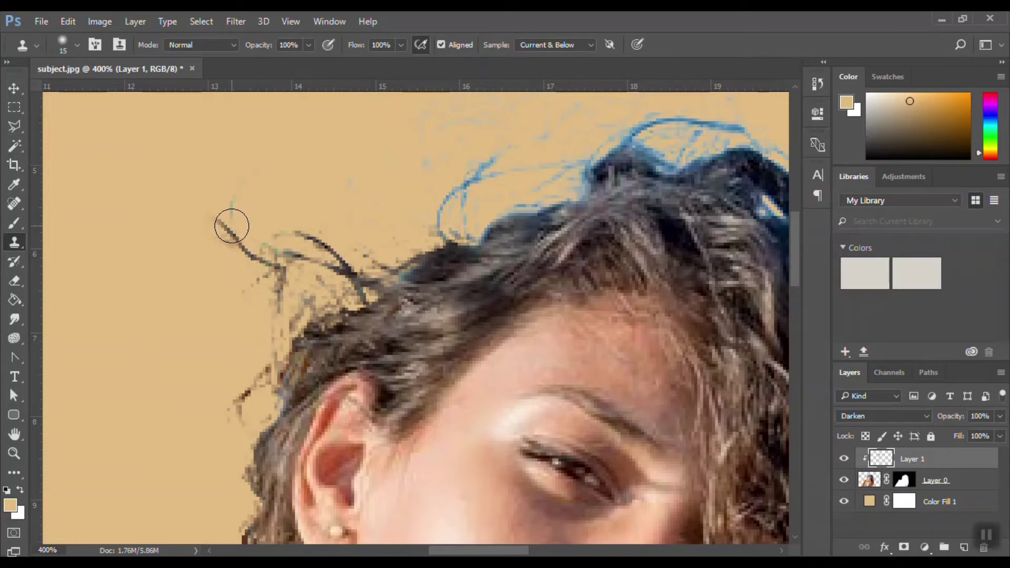
{"action": "left_click", "coordinate": [390, 296], "text": "alt"}
{"action": "mouse_move", "coordinate": [236, 215]}
{"action": "left_mouse_down"}
{"action": "mouse_move", "coordinate": [228, 184]}
{"action": "mouse_move", "coordinate": [248, 156]}
{"action": "left_mouse_up"}
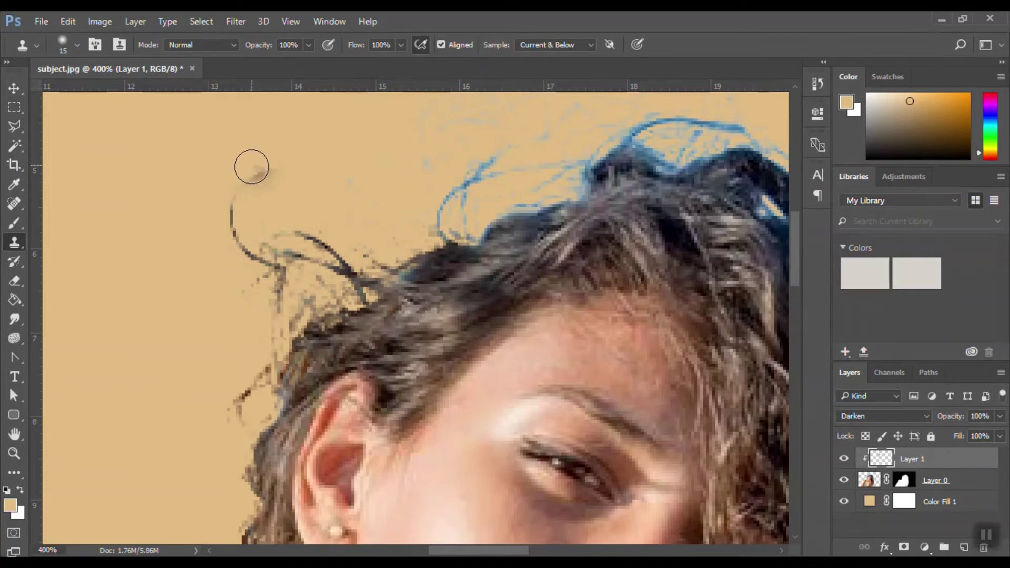
{"action": "left_click", "coordinate": [426, 305], "text": "alt"}
{"action": "mouse_move", "coordinate": [273, 217]}
{"action": "left_mouse_down"}
{"action": "mouse_move", "coordinate": [246, 193]}
{"action": "mouse_move", "coordinate": [276, 160]}
{"action": "mouse_move", "coordinate": [229, 237]}
{"action": "left_mouse_up"}
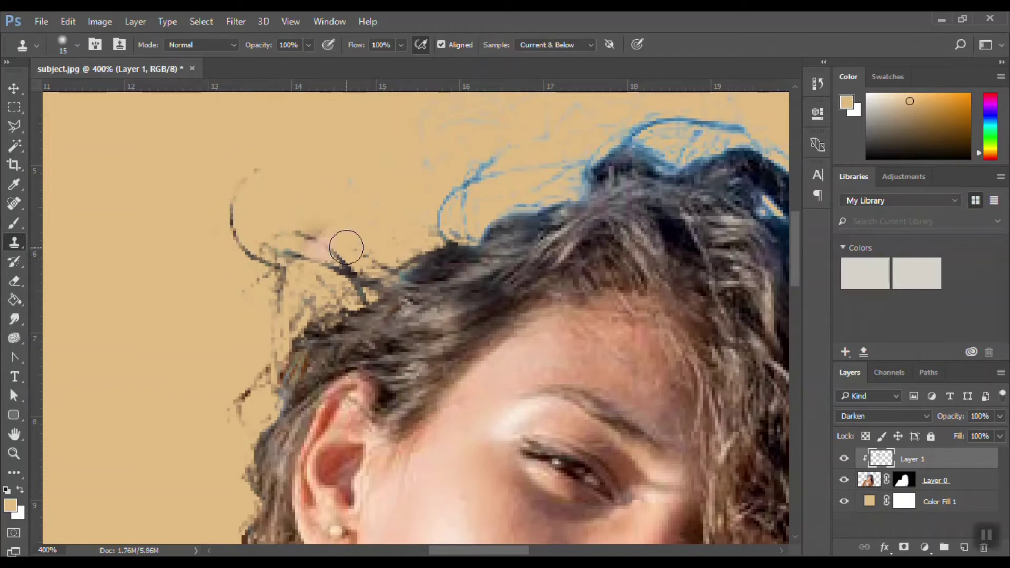
{"action": "key", "text": "ctrl+z"}
Step: Resample nearby brown hair and clone it over the bluish spot where the flyaway strands meet the head
{"action": "left_click", "coordinate": [456, 304], "text": "alt"}
{"action": "mouse_move", "coordinate": [419, 286]}
{"action": "left_mouse_down"}
{"action": "mouse_move", "coordinate": [417, 273]}
{"action": "mouse_move", "coordinate": [377, 304]}
{"action": "left_mouse_up"}
{"action": "left_click", "coordinate": [444, 336], "text": "alt"}
{"action": "left_click", "coordinate": [422, 302]}
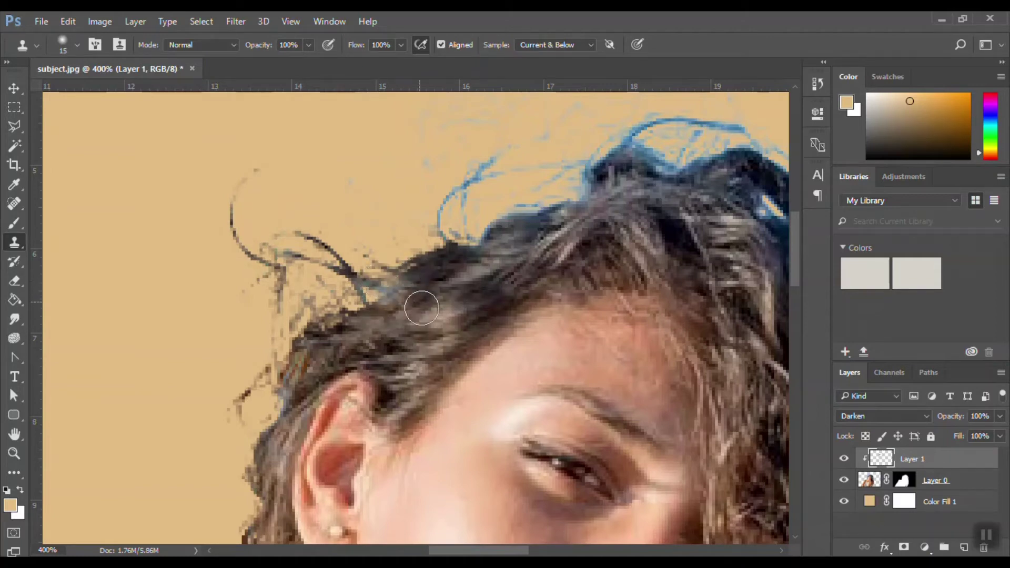
{"action": "key", "text": "ctrl+z"}
{"action": "left_click", "coordinate": [392, 351], "text": "alt"}
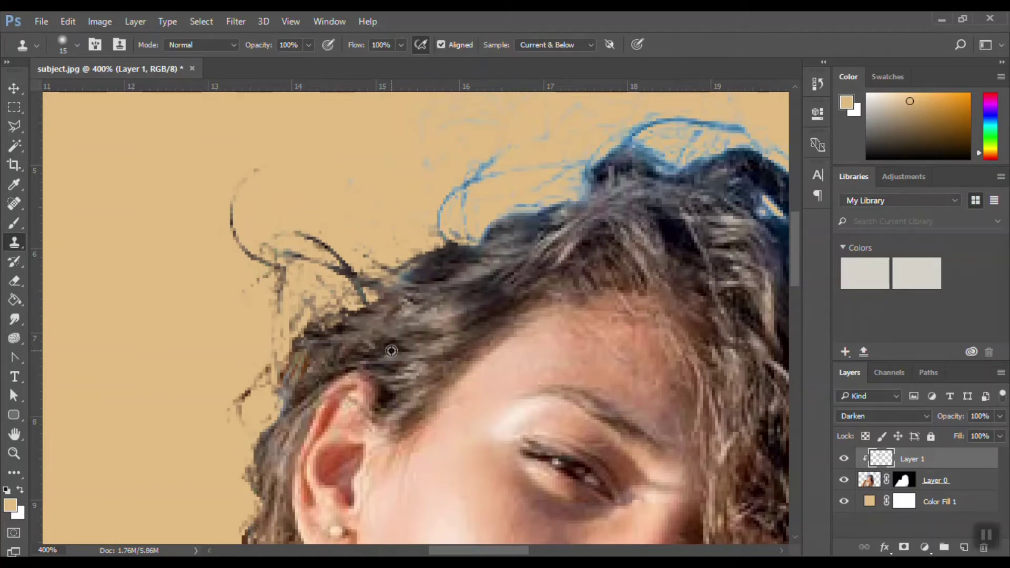
{"action": "mouse_move", "coordinate": [413, 279]}
{"action": "left_mouse_down"}
{"action": "mouse_move", "coordinate": [418, 270]}
{"action": "mouse_move", "coordinate": [403, 285]}
{"action": "left_mouse_up"}
Step: Clone dark hair over the curved blue strand and the blue hair edge above the forehead
{"action": "left_click", "coordinate": [511, 254], "text": "alt"}
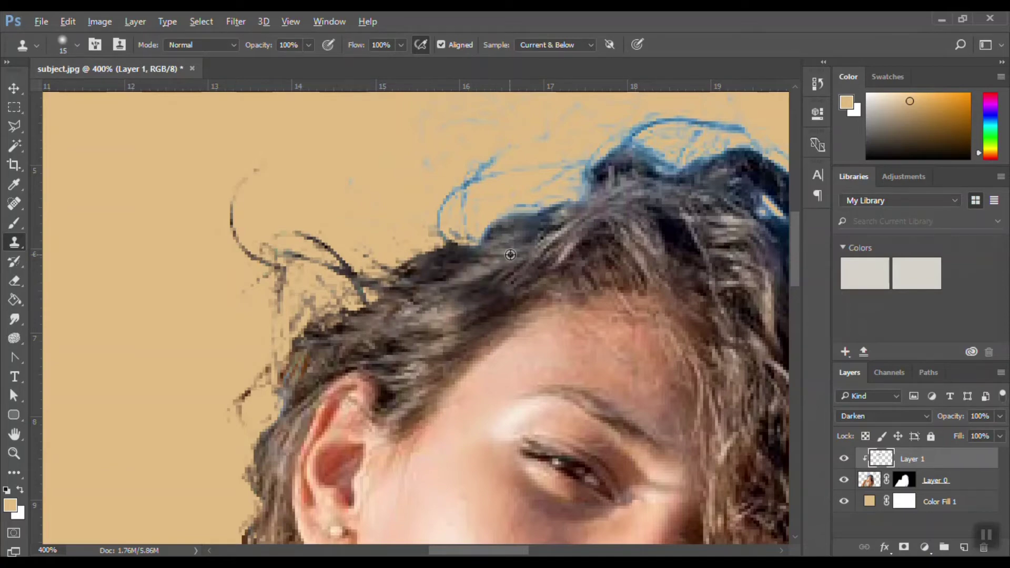
{"action": "left_click_drag", "start_coordinate": [512, 189], "coordinate": [443, 183]}
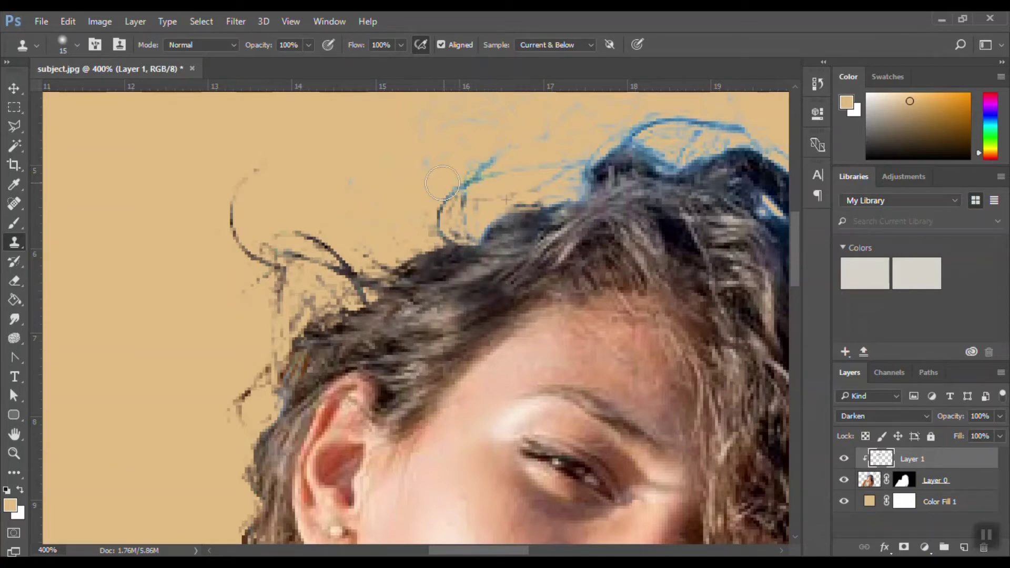
{"action": "mouse_move", "coordinate": [495, 226]}
{"action": "left_mouse_down"}
{"action": "mouse_move", "coordinate": [545, 211]}
{"action": "mouse_move", "coordinate": [512, 212]}
{"action": "mouse_move", "coordinate": [473, 243]}
{"action": "mouse_move", "coordinate": [559, 260]}
{"action": "mouse_move", "coordinate": [597, 251]}
{"action": "mouse_move", "coordinate": [559, 229]}
{"action": "mouse_move", "coordinate": [579, 169]}
{"action": "mouse_move", "coordinate": [573, 209]}
{"action": "left_mouse_up"}
{"action": "left_click", "coordinate": [595, 253], "text": "alt"}
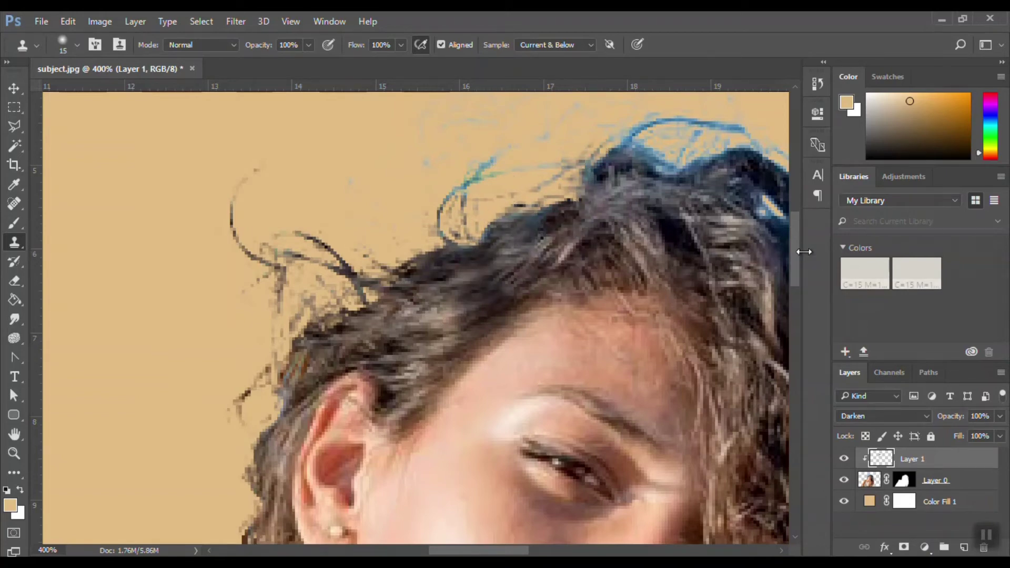
Step: Enlarge the brush to 25 px and clone brown hair over the faint blue flyaways above the curved strand
{"action": "left_click_drag", "start_coordinate": [795, 252], "coordinate": [789, 229]}
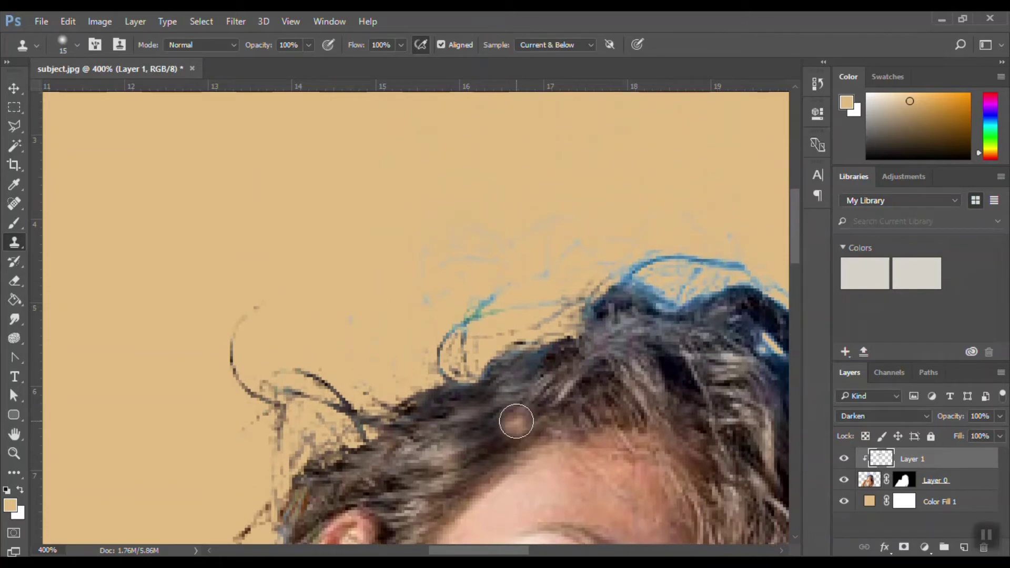
{"action": "key", "text": "bracketright"}
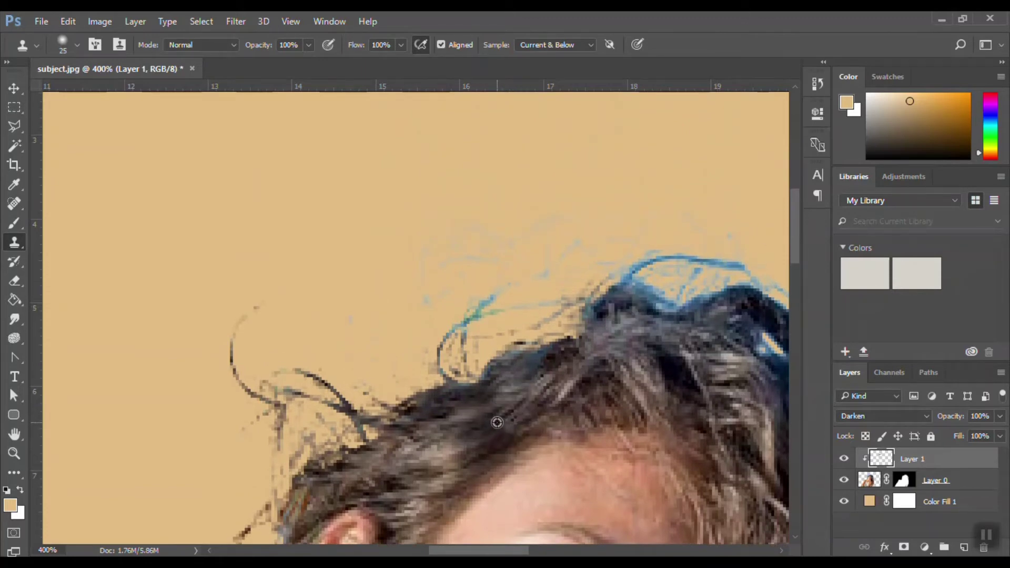
{"action": "left_click", "coordinate": [498, 423], "text": "alt"}
{"action": "mouse_move", "coordinate": [443, 399]}
{"action": "left_mouse_down"}
{"action": "mouse_move", "coordinate": [440, 373]}
{"action": "mouse_move", "coordinate": [478, 366]}
{"action": "mouse_move", "coordinate": [459, 346]}
{"action": "left_mouse_up"}
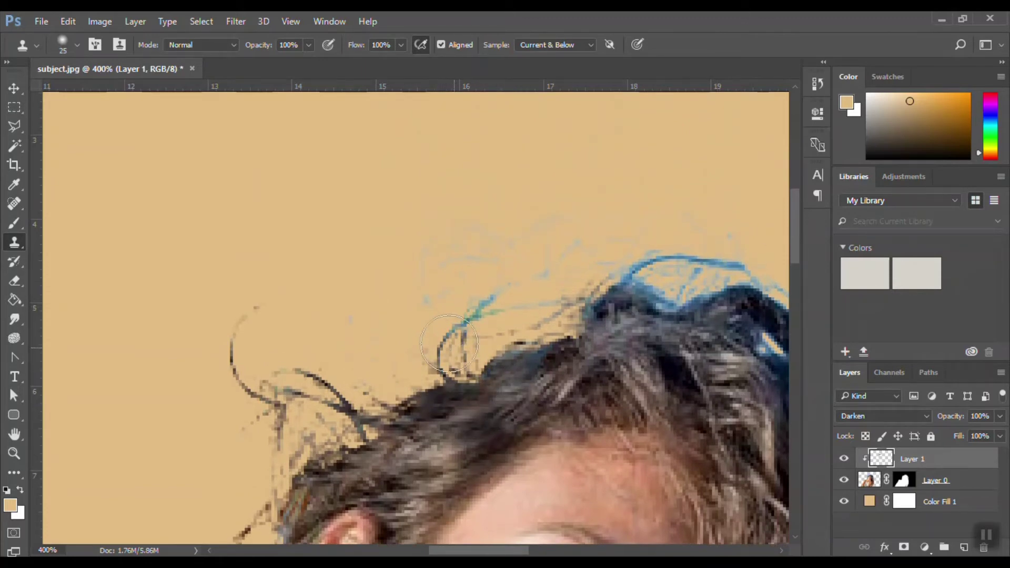
{"action": "left_click", "coordinate": [471, 430], "text": "alt"}
{"action": "left_click_drag", "start_coordinate": [444, 267], "coordinate": [440, 305]}
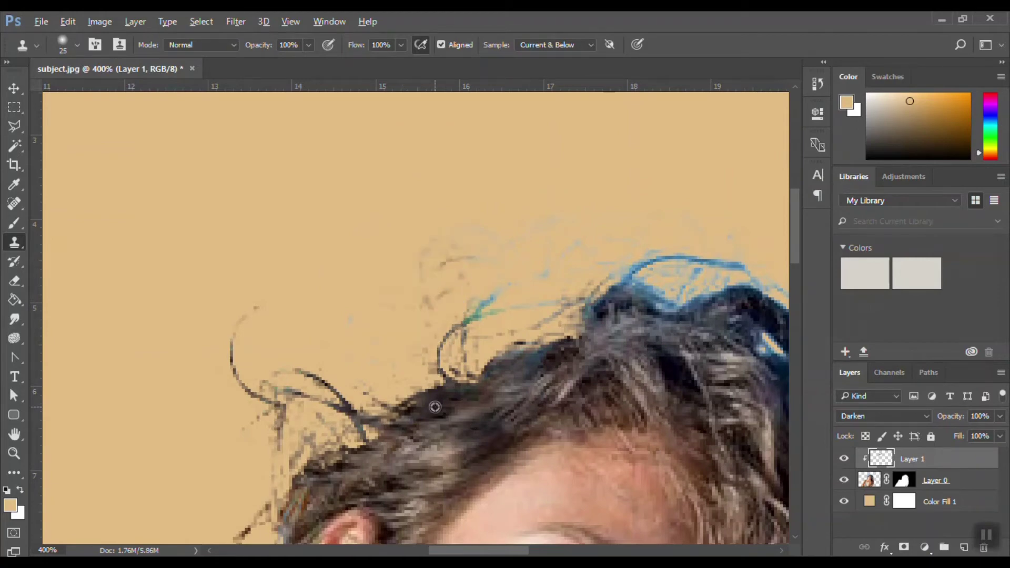
{"action": "left_click_drag", "start_coordinate": [348, 325], "coordinate": [365, 314]}
{"action": "left_click", "coordinate": [433, 454], "text": "alt"}
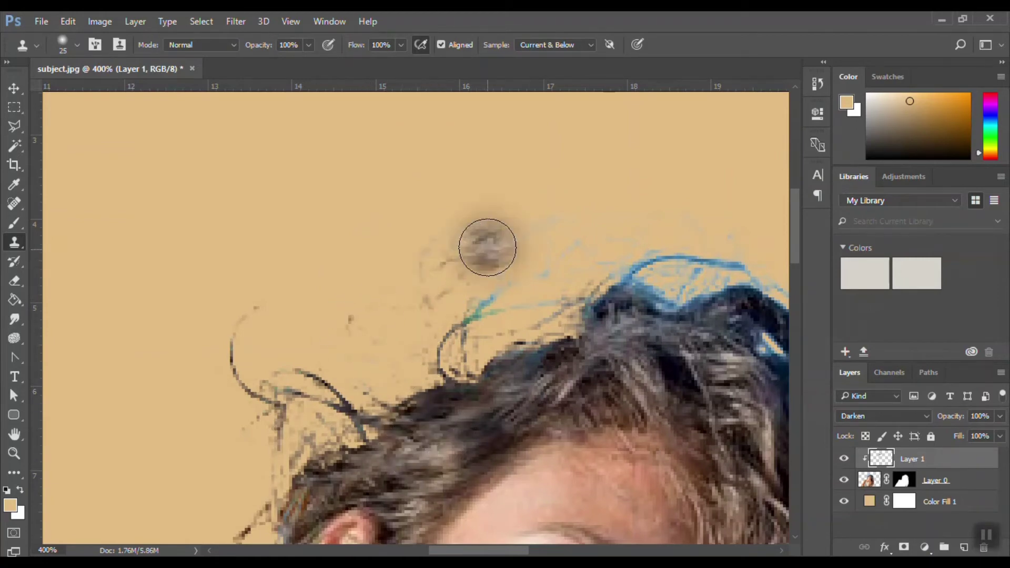
{"action": "mouse_move", "coordinate": [476, 246]}
{"action": "left_mouse_down"}
{"action": "mouse_move", "coordinate": [467, 299]}
{"action": "mouse_move", "coordinate": [542, 300]}
{"action": "left_mouse_up"}
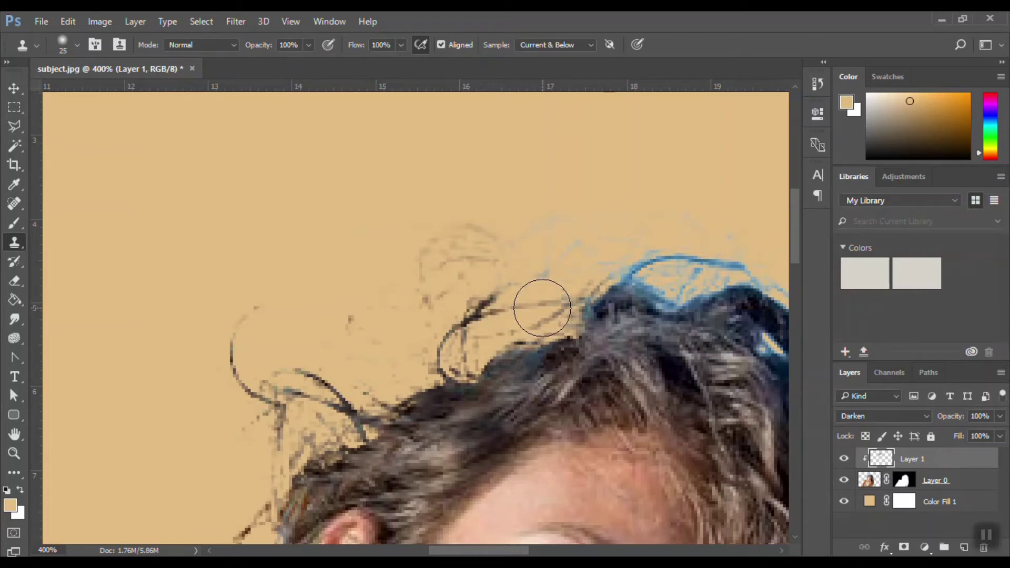
Step: Clone brown hair over the remaining wisps, the blue tuft and the arched blue strand at the crown
{"action": "left_click", "coordinate": [454, 440], "text": "alt"}
{"action": "mouse_move", "coordinate": [525, 226]}
{"action": "left_mouse_down"}
{"action": "mouse_move", "coordinate": [577, 261]}
{"action": "mouse_move", "coordinate": [530, 282]}
{"action": "left_mouse_up"}
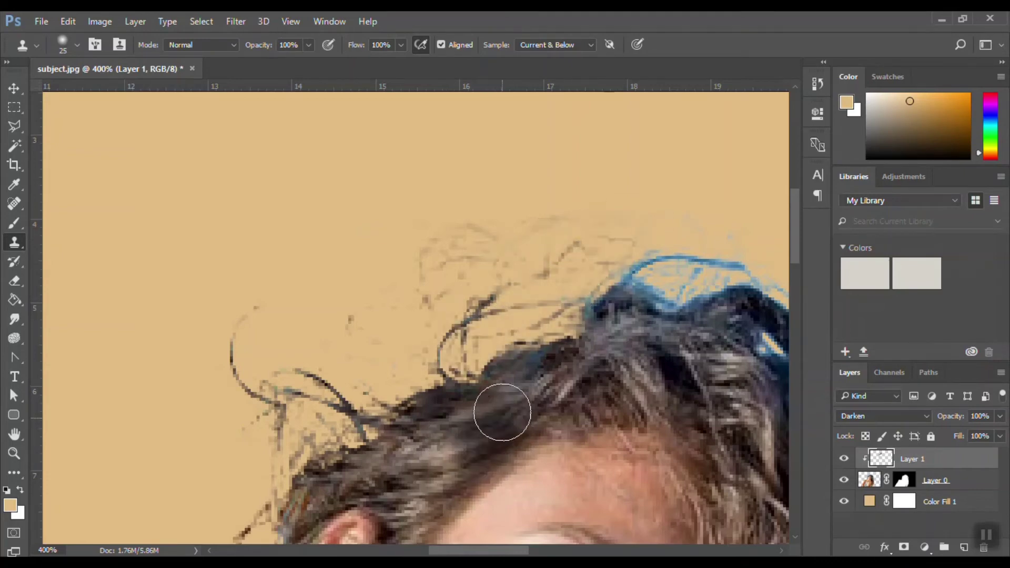
{"action": "mouse_move", "coordinate": [642, 248]}
{"action": "left_mouse_down"}
{"action": "mouse_move", "coordinate": [613, 310]}
{"action": "mouse_move", "coordinate": [703, 284]}
{"action": "left_mouse_up"}
{"action": "left_click", "coordinate": [484, 443], "text": "alt"}
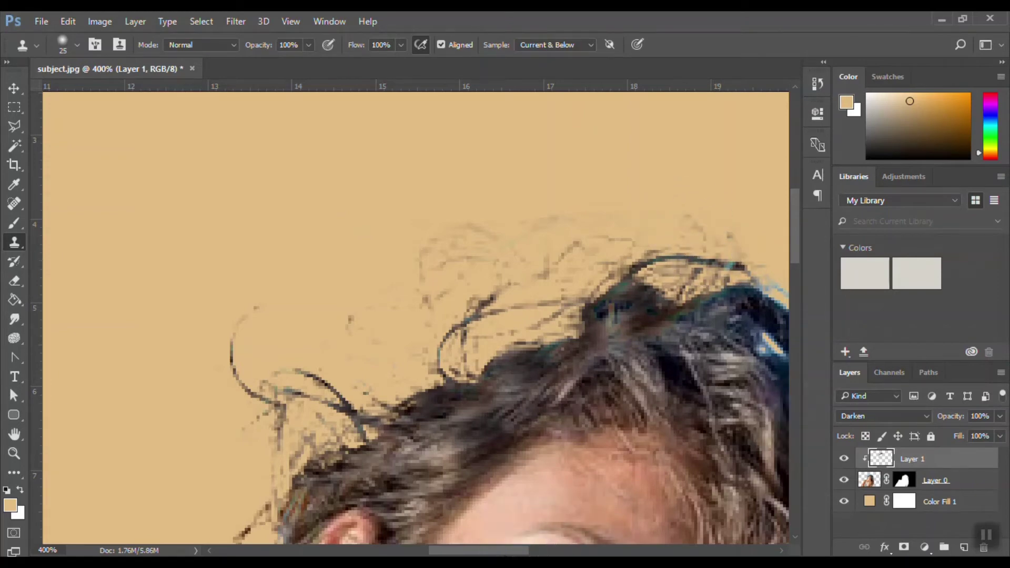
Step: Clone dark brown hair over the blue edge just beyond the arched strand at the crown
{"action": "left_click_drag", "start_coordinate": [507, 555], "coordinate": [557, 555]}
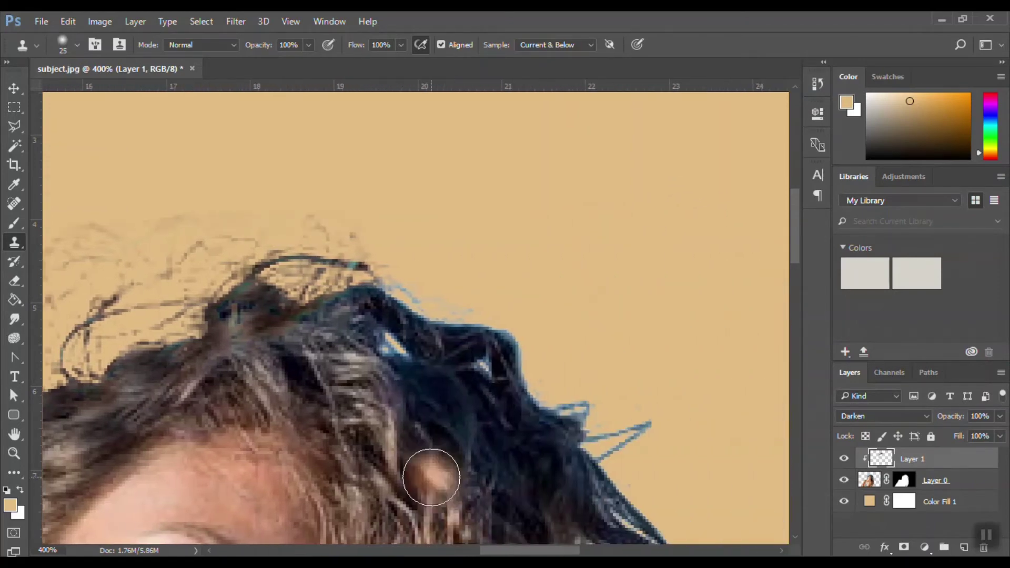
{"action": "left_click_drag", "start_coordinate": [322, 316], "coordinate": [407, 306]}
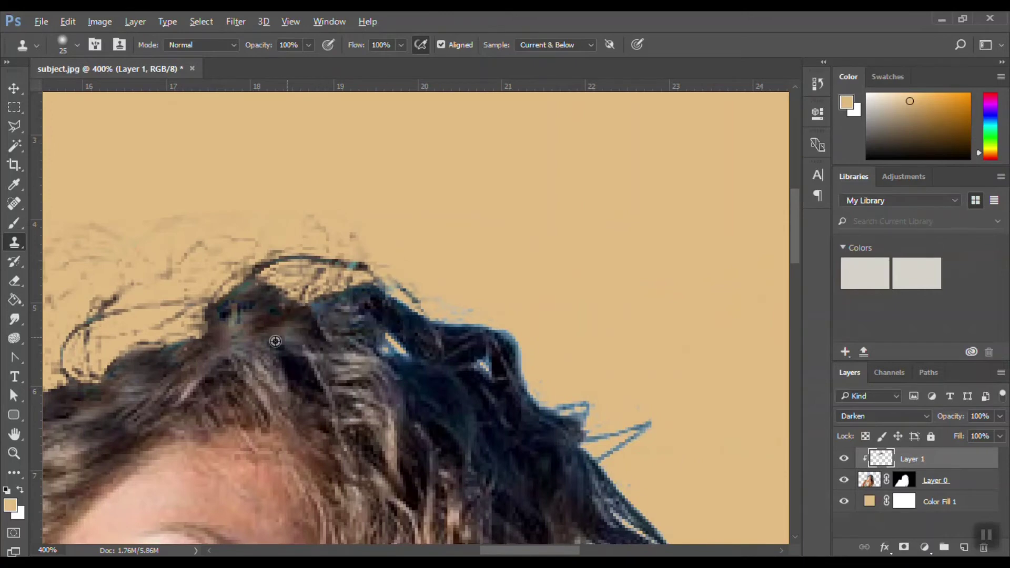
{"action": "left_click", "coordinate": [269, 342], "text": "alt"}
{"action": "mouse_move", "coordinate": [343, 316]}
{"action": "left_mouse_down"}
{"action": "mouse_move", "coordinate": [315, 311]}
{"action": "mouse_move", "coordinate": [365, 419]}
{"action": "mouse_move", "coordinate": [317, 317]}
{"action": "mouse_move", "coordinate": [397, 308]}
{"action": "left_mouse_up"}
Step: Clone freshly sampled brown hair over the bluish crown beneath the arched strand and over the strand's blue tip
{"action": "left_click", "coordinate": [364, 419], "text": "alt"}
{"action": "left_click", "coordinate": [384, 419], "text": "alt"}
{"action": "mouse_move", "coordinate": [318, 334]}
{"action": "left_mouse_down"}
{"action": "mouse_move", "coordinate": [298, 318]}
{"action": "mouse_move", "coordinate": [309, 311]}
{"action": "left_mouse_up"}
{"action": "mouse_move", "coordinate": [267, 386]}
{"action": "left_mouse_down"}
{"action": "mouse_move", "coordinate": [255, 377]}
{"action": "mouse_move", "coordinate": [289, 343]}
{"action": "mouse_move", "coordinate": [346, 298]}
{"action": "mouse_move", "coordinate": [356, 305]}
{"action": "left_mouse_up"}
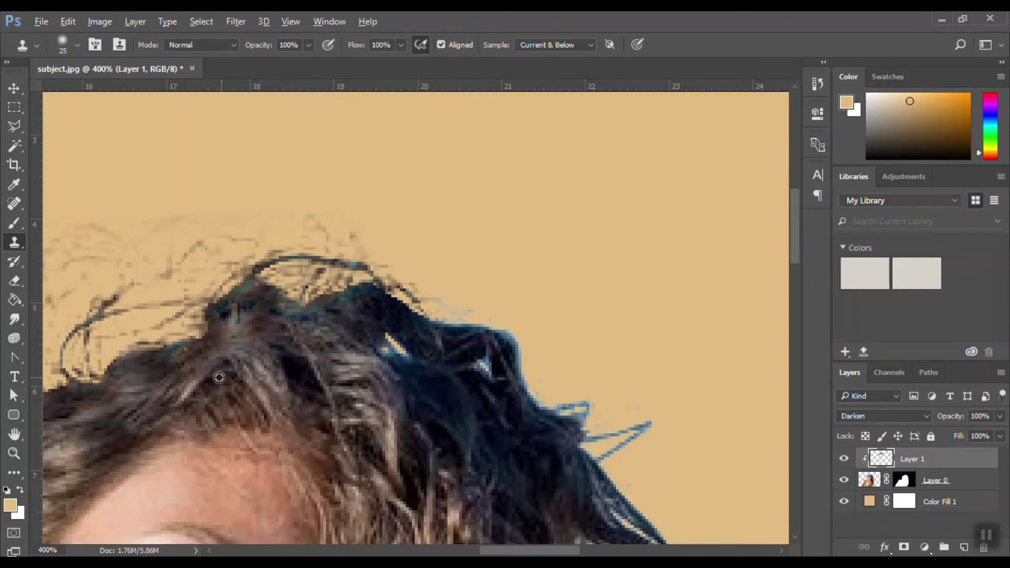
{"action": "left_click", "coordinate": [219, 377], "text": "alt"}
{"action": "mouse_move", "coordinate": [270, 319]}
{"action": "left_mouse_down"}
{"action": "mouse_move", "coordinate": [326, 318]}
{"action": "mouse_move", "coordinate": [179, 406]}
{"action": "mouse_move", "coordinate": [339, 303]}
{"action": "mouse_move", "coordinate": [339, 277]}
{"action": "mouse_move", "coordinate": [365, 241]}
{"action": "mouse_move", "coordinate": [379, 301]}
{"action": "left_mouse_up"}
{"action": "left_click", "coordinate": [179, 407], "text": "alt"}
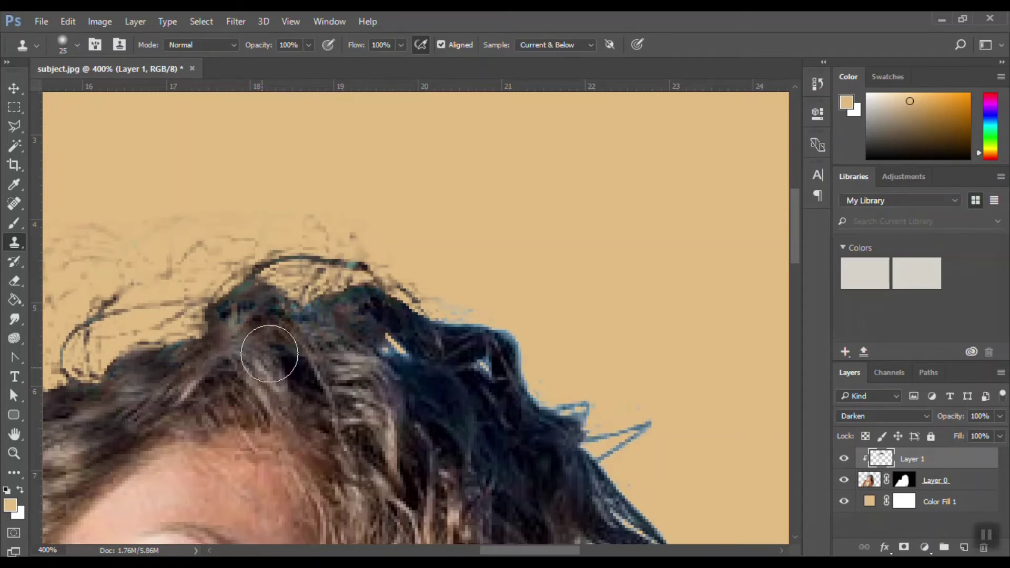
{"action": "mouse_move", "coordinate": [270, 354]}
{"action": "left_mouse_down"}
{"action": "mouse_move", "coordinate": [344, 278]}
{"action": "mouse_move", "coordinate": [349, 307]}
{"action": "mouse_move", "coordinate": [368, 265]}
{"action": "left_mouse_up"}
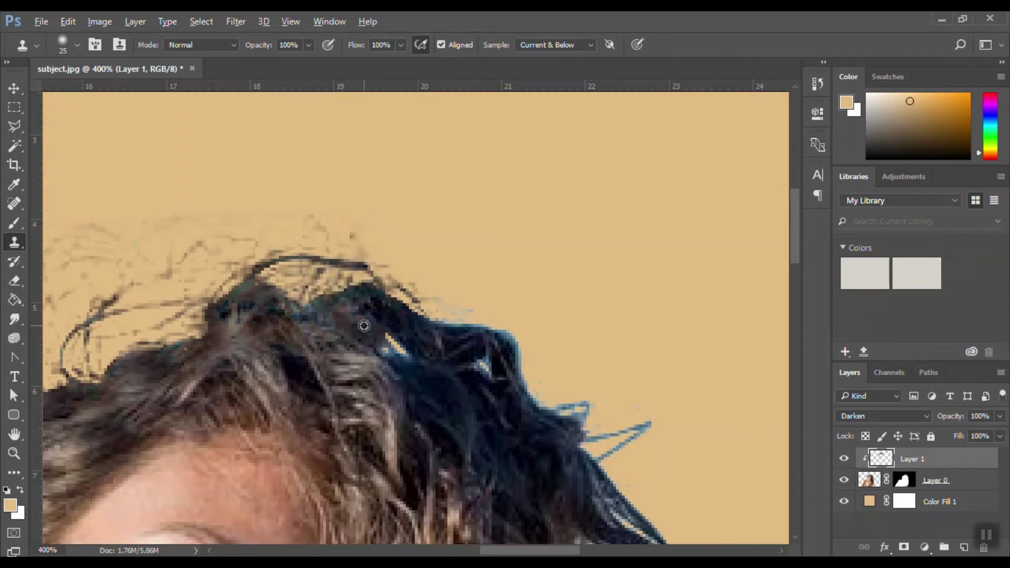
Step: Clone dark hair over the blue outer edge sloping down from the crown and the small protruding tuft
{"action": "left_click", "coordinate": [343, 326], "text": "alt"}
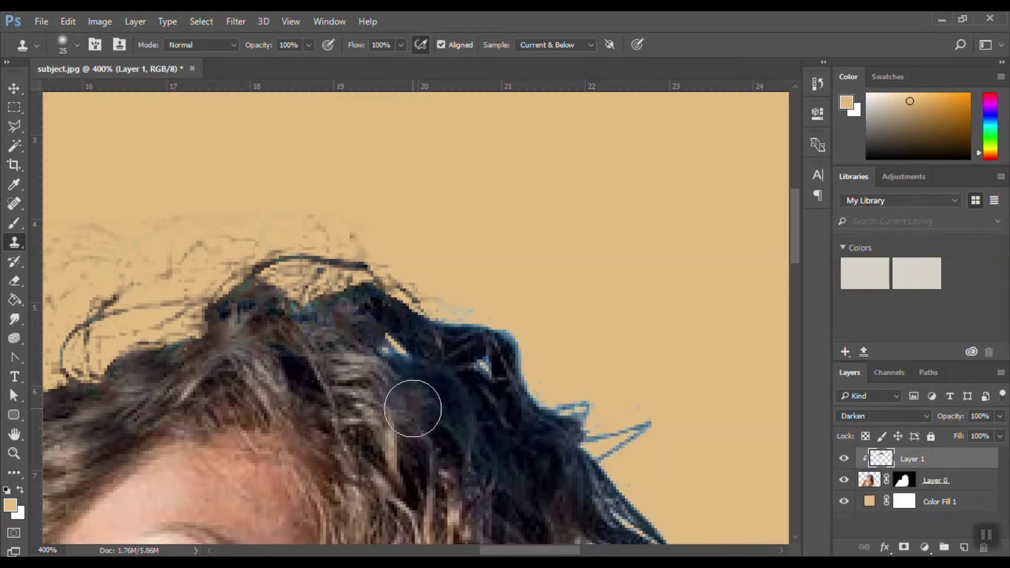
{"action": "mouse_move", "coordinate": [384, 390]}
{"action": "left_mouse_down"}
{"action": "mouse_move", "coordinate": [444, 292]}
{"action": "mouse_move", "coordinate": [491, 353]}
{"action": "mouse_move", "coordinate": [523, 354]}
{"action": "left_mouse_up"}
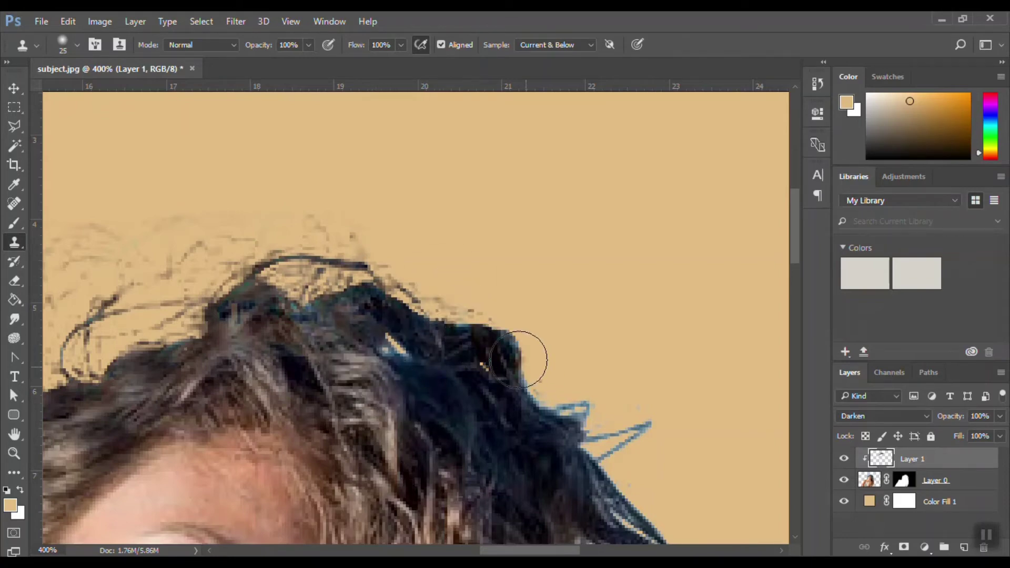
{"action": "left_click", "coordinate": [392, 473], "text": "alt"}
{"action": "mouse_move", "coordinate": [458, 379]}
{"action": "left_mouse_down"}
{"action": "mouse_move", "coordinate": [505, 398]}
{"action": "mouse_move", "coordinate": [525, 361]}
{"action": "left_mouse_up"}
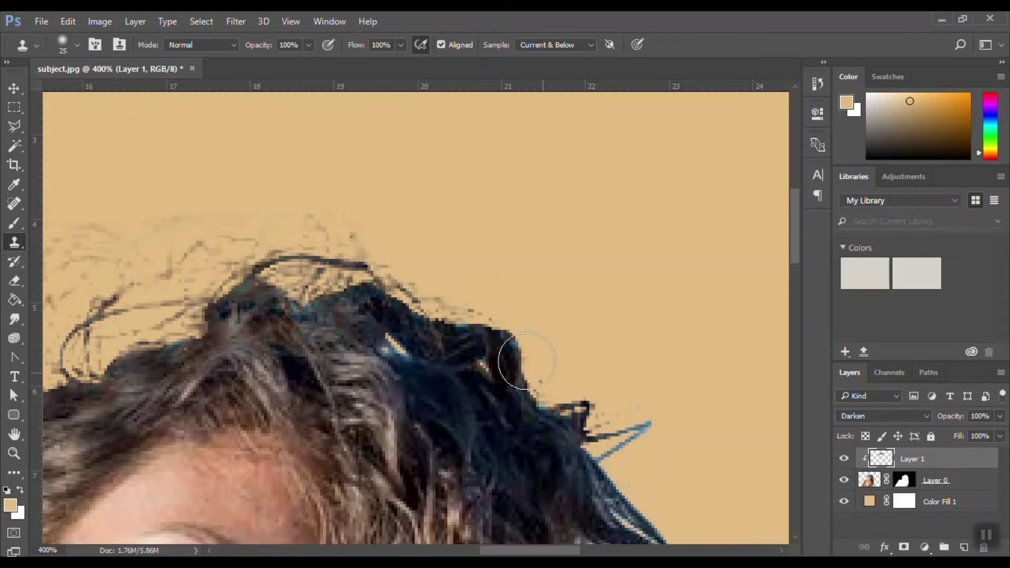
Step: Clone brown curl texture over the leftover bluish patches in the crown hair
{"action": "scroll", "coordinate": [797, 254], "scroll_direction": "down", "scroll_amount": 4}
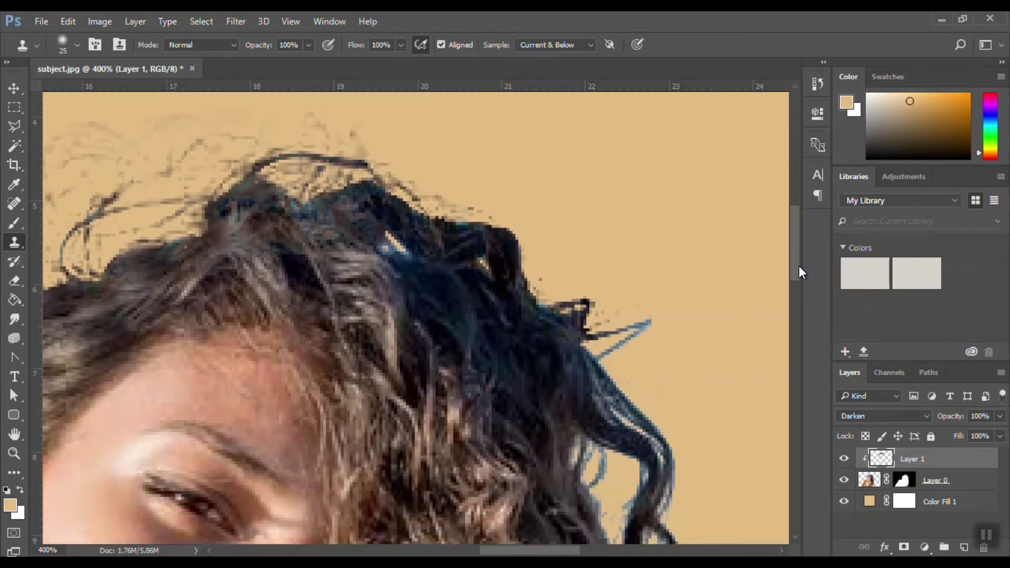
{"action": "left_click", "coordinate": [387, 364], "text": "alt"}
{"action": "mouse_move", "coordinate": [308, 187]}
{"action": "left_mouse_down"}
{"action": "mouse_move", "coordinate": [331, 183]}
{"action": "mouse_move", "coordinate": [291, 199]}
{"action": "mouse_move", "coordinate": [299, 165]}
{"action": "left_mouse_up"}
{"action": "left_click", "coordinate": [387, 377], "text": "alt"}
{"action": "left_click", "coordinate": [398, 441], "text": "alt"}
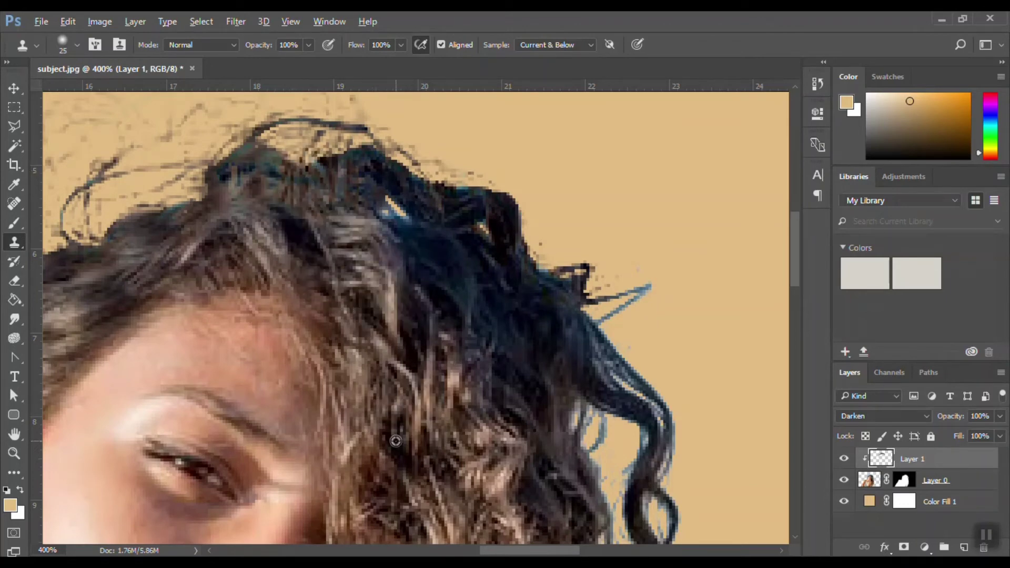
{"action": "mouse_move", "coordinate": [265, 240]}
{"action": "left_mouse_down"}
{"action": "mouse_move", "coordinate": [267, 188]}
{"action": "mouse_move", "coordinate": [297, 176]}
{"action": "mouse_move", "coordinate": [334, 181]}
{"action": "left_mouse_up"}
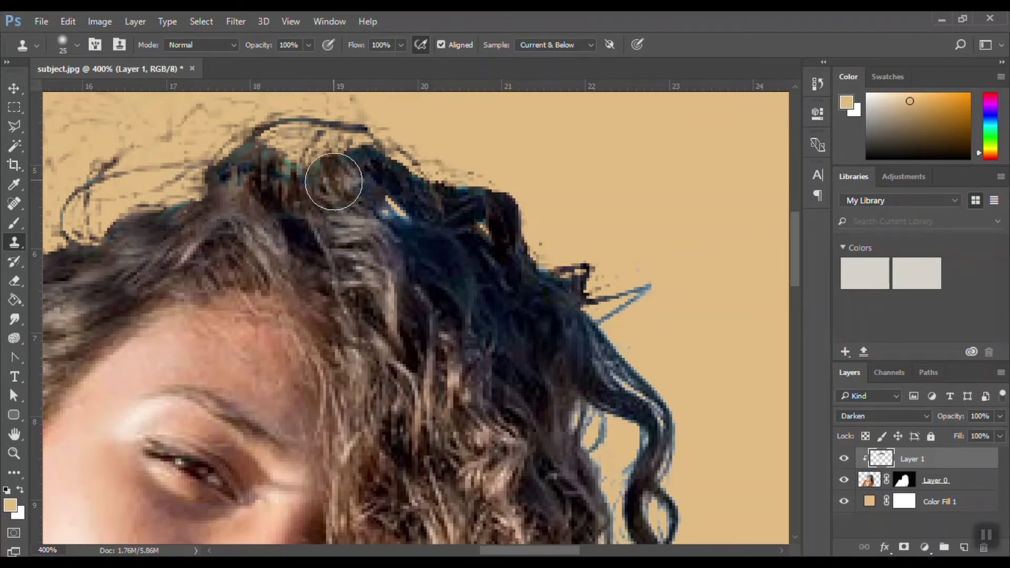
Step: Clone dark brown hair over the pointed blue strand sticking out from the side of the curls
{"action": "left_click", "coordinate": [438, 477], "text": "alt"}
{"action": "left_click_drag", "start_coordinate": [582, 318], "coordinate": [634, 296]}
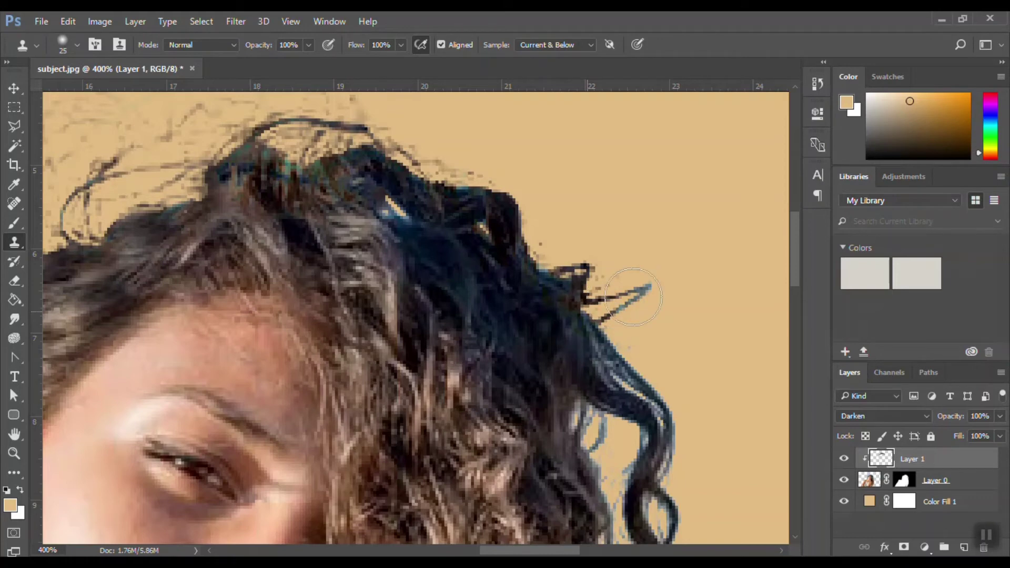
Step: Clone brown hair over the blue outer ringlet beside the curls and along the bluish outer edge of the crown
{"action": "left_click", "coordinate": [419, 368], "text": "alt"}
{"action": "mouse_move", "coordinate": [574, 342]}
{"action": "left_mouse_down"}
{"action": "mouse_move", "coordinate": [620, 408]}
{"action": "mouse_move", "coordinate": [665, 432]}
{"action": "mouse_move", "coordinate": [622, 495]}
{"action": "mouse_move", "coordinate": [547, 439]}
{"action": "mouse_move", "coordinate": [632, 375]}
{"action": "mouse_move", "coordinate": [662, 476]}
{"action": "left_mouse_up"}
{"action": "left_click", "coordinate": [367, 300], "text": "alt"}
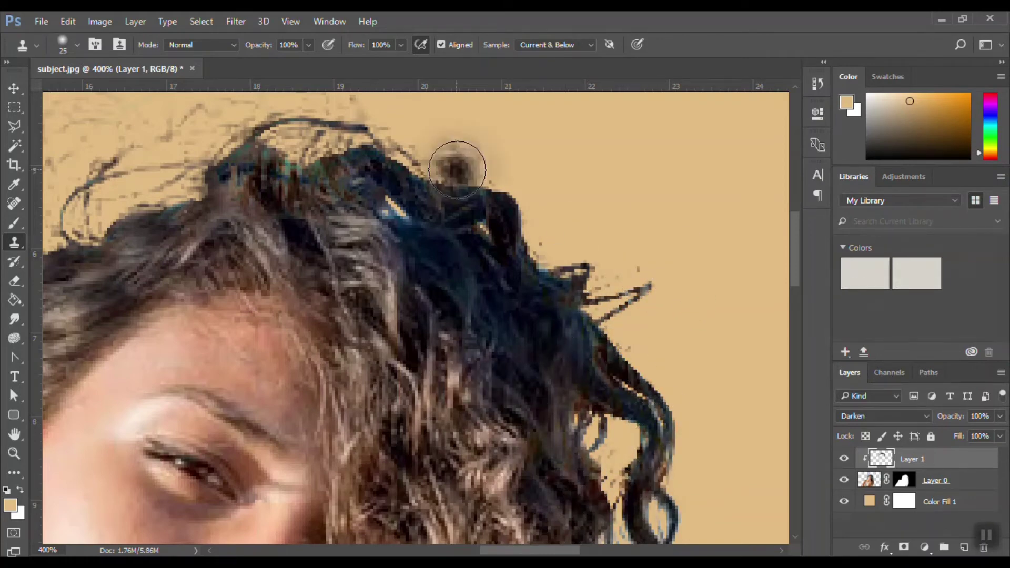
{"action": "mouse_move", "coordinate": [458, 174]}
{"action": "left_mouse_down"}
{"action": "mouse_move", "coordinate": [543, 226]}
{"action": "mouse_move", "coordinate": [583, 318]}
{"action": "mouse_move", "coordinate": [541, 247]}
{"action": "mouse_move", "coordinate": [555, 287]}
{"action": "mouse_move", "coordinate": [582, 307]}
{"action": "left_mouse_up"}
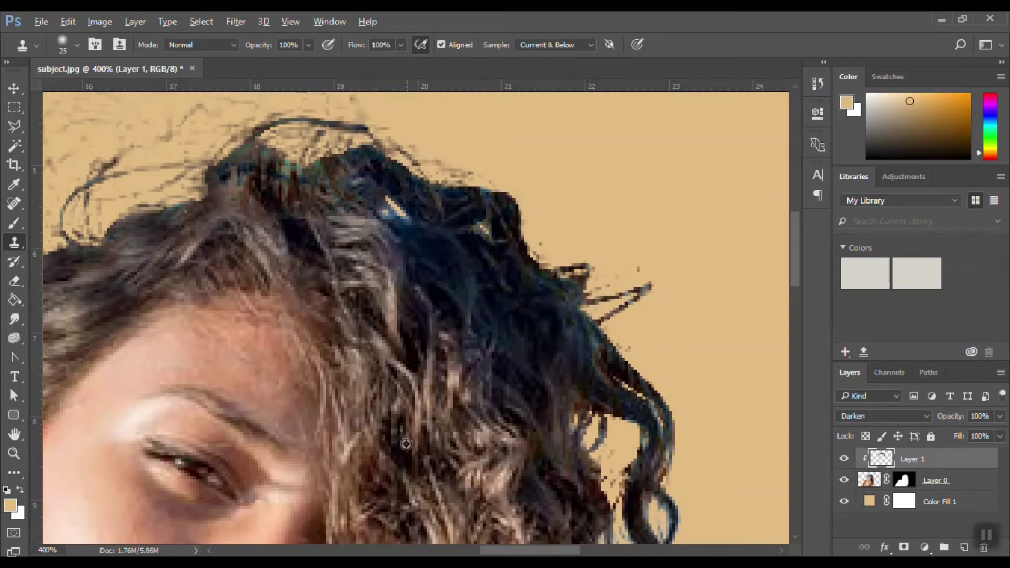
{"action": "left_click_drag", "start_coordinate": [496, 364], "coordinate": [629, 276]}
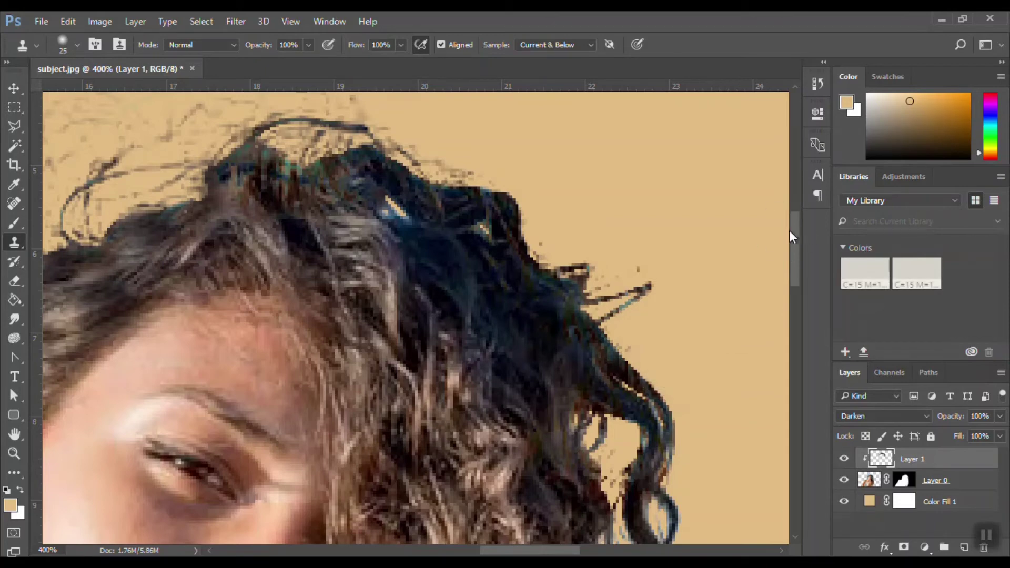
Step: Clone brown curl texture over the bluish edge of the main hair mass at eye and nose level
{"action": "left_click_drag", "start_coordinate": [796, 242], "coordinate": [797, 276]}
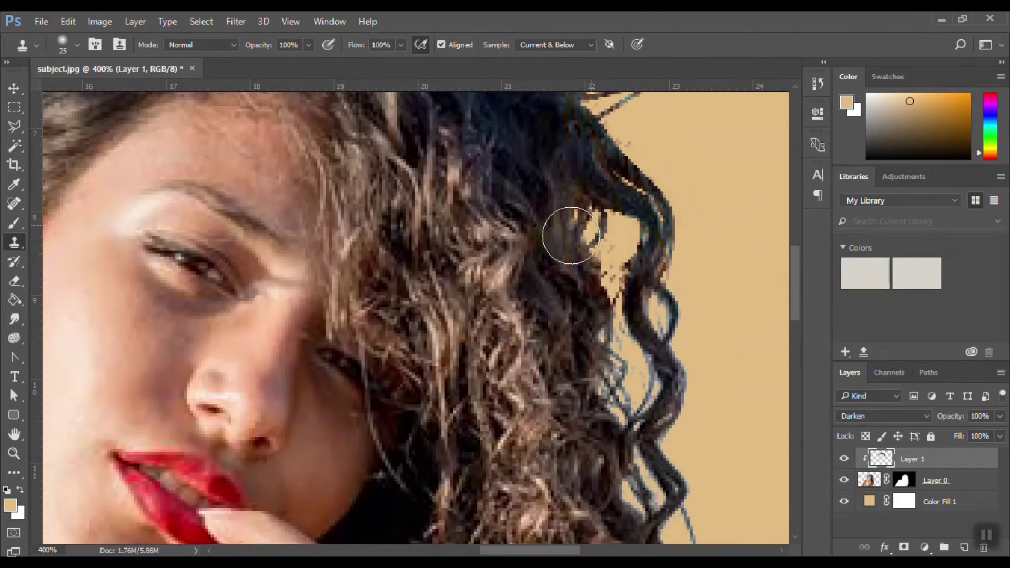
{"action": "mouse_move", "coordinate": [655, 363]}
{"action": "left_mouse_down"}
{"action": "mouse_move", "coordinate": [657, 298]}
{"action": "mouse_move", "coordinate": [518, 453]}
{"action": "left_mouse_up"}
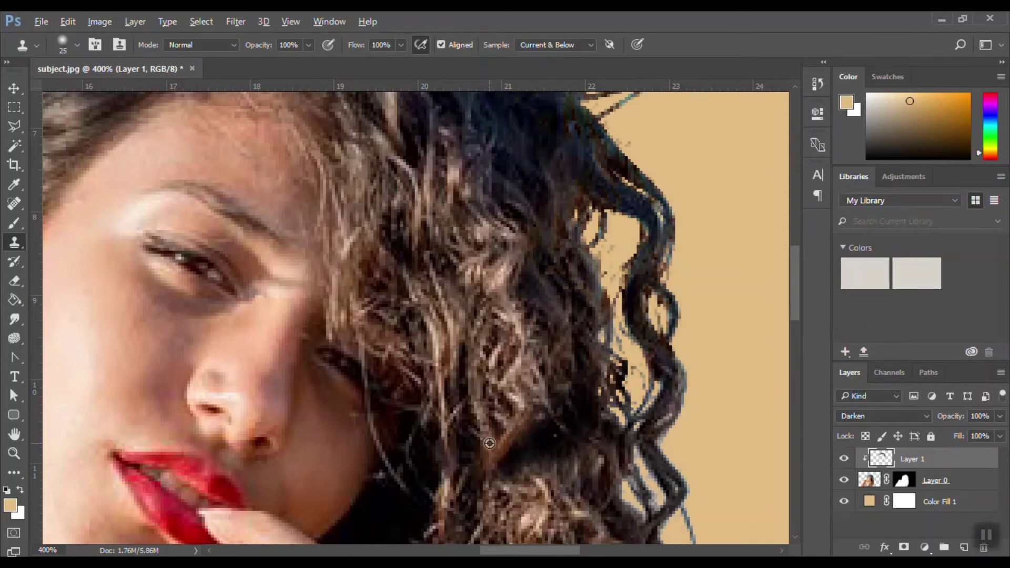
{"action": "left_click", "coordinate": [460, 365], "text": "alt"}
{"action": "mouse_move", "coordinate": [596, 248]}
{"action": "left_mouse_down"}
{"action": "mouse_move", "coordinate": [625, 330]}
{"action": "mouse_move", "coordinate": [601, 192]}
{"action": "mouse_move", "coordinate": [588, 402]}
{"action": "left_mouse_up"}
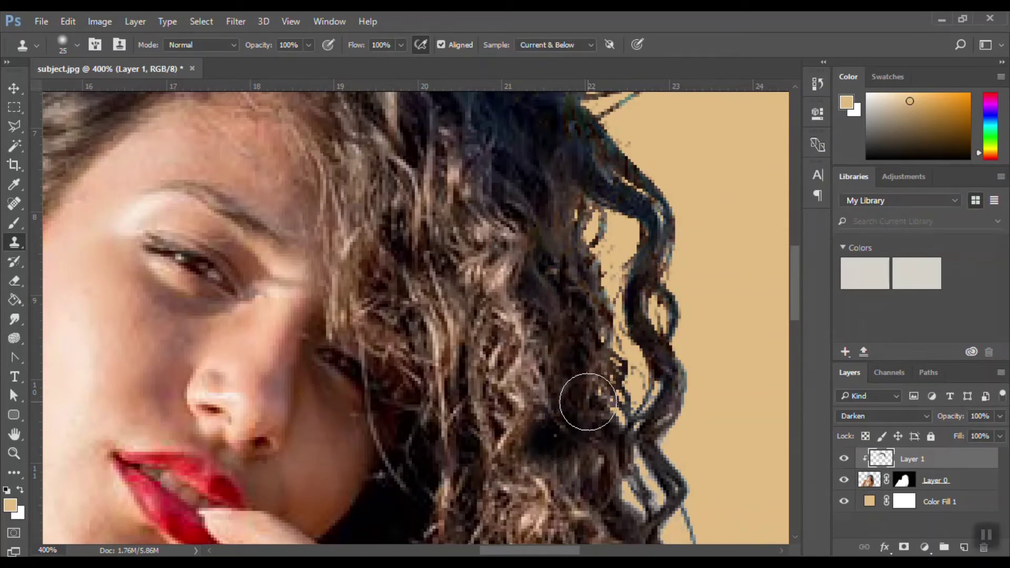
Step: Clone freshly sampled brown hair over the blue-edged loose ringlets and thin strands hanging outside the main curls at cheek level
{"action": "left_click", "coordinate": [446, 319], "text": "alt"}
{"action": "left_click_drag", "start_coordinate": [579, 237], "coordinate": [599, 357]}
{"action": "mouse_move", "coordinate": [617, 221]}
{"action": "left_mouse_down"}
{"action": "mouse_move", "coordinate": [659, 332]}
{"action": "mouse_move", "coordinate": [649, 212]}
{"action": "left_mouse_up"}
{"action": "left_click", "coordinate": [461, 301], "text": "alt"}
{"action": "mouse_move", "coordinate": [598, 375]}
{"action": "left_mouse_down"}
{"action": "mouse_move", "coordinate": [617, 453]}
{"action": "mouse_move", "coordinate": [642, 421]}
{"action": "mouse_move", "coordinate": [626, 474]}
{"action": "mouse_move", "coordinate": [668, 500]}
{"action": "mouse_move", "coordinate": [663, 447]}
{"action": "mouse_move", "coordinate": [631, 392]}
{"action": "left_mouse_up"}
{"action": "left_click_drag", "start_coordinate": [639, 279], "coordinate": [641, 214]}
{"action": "left_click", "coordinate": [440, 262], "text": "alt"}
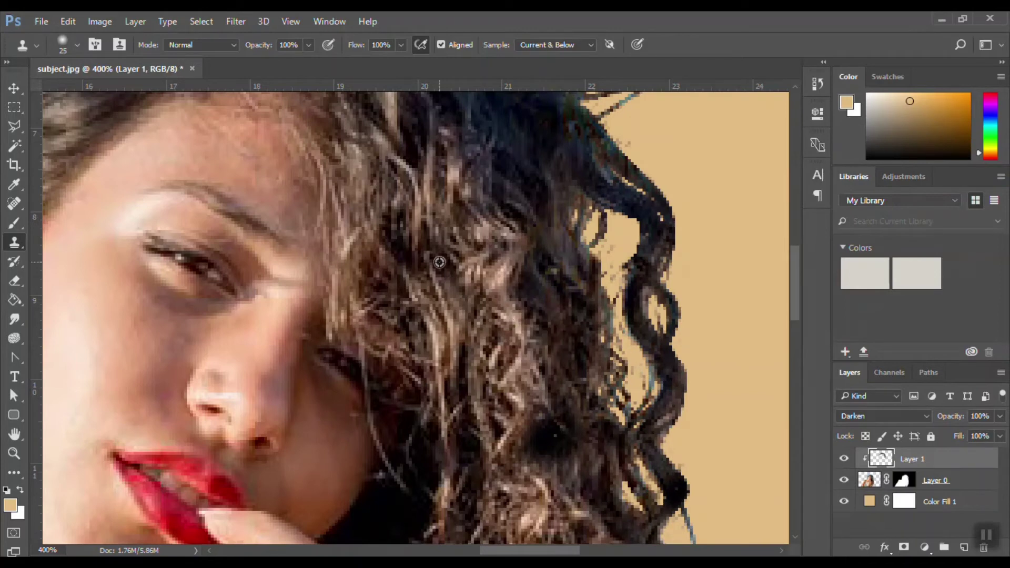
{"action": "mouse_move", "coordinate": [584, 192]}
{"action": "left_mouse_down"}
{"action": "mouse_move", "coordinate": [622, 102]}
{"action": "mouse_move", "coordinate": [649, 255]}
{"action": "left_mouse_up"}
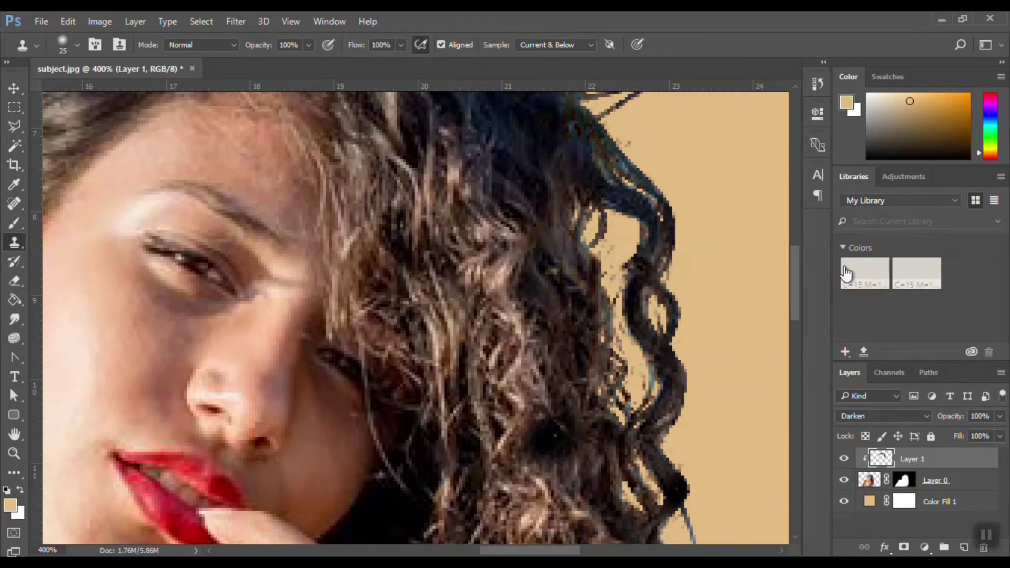
Step: Clone light brown curl texture over the thin blue strands and curl edge at lip and finger level
{"action": "left_click_drag", "start_coordinate": [798, 303], "coordinate": [797, 337]}
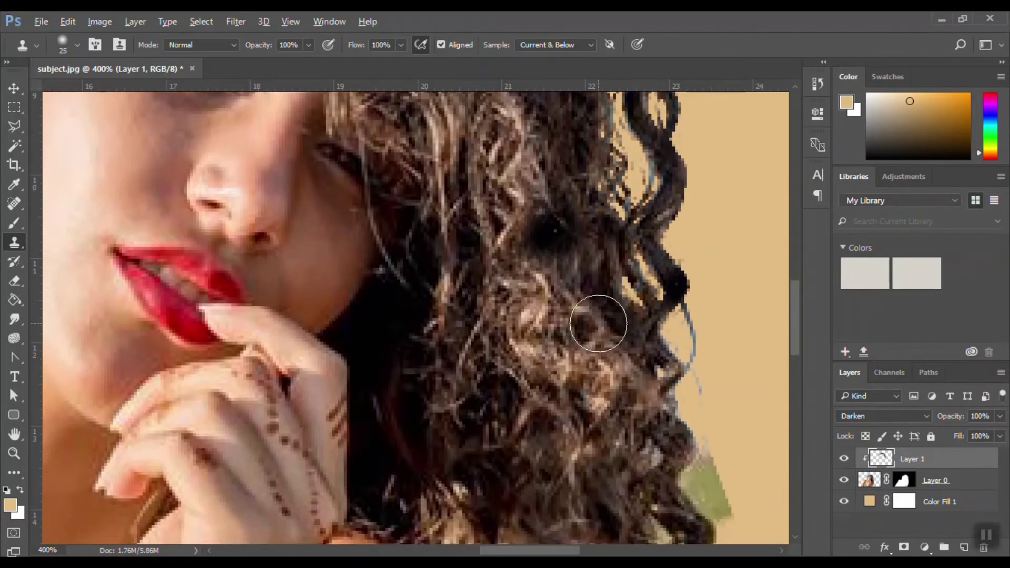
{"action": "left_click", "coordinate": [516, 345], "text": "alt"}
{"action": "mouse_move", "coordinate": [656, 348]}
{"action": "left_mouse_down"}
{"action": "mouse_move", "coordinate": [667, 310]}
{"action": "mouse_move", "coordinate": [673, 412]}
{"action": "mouse_move", "coordinate": [688, 376]}
{"action": "left_mouse_up"}
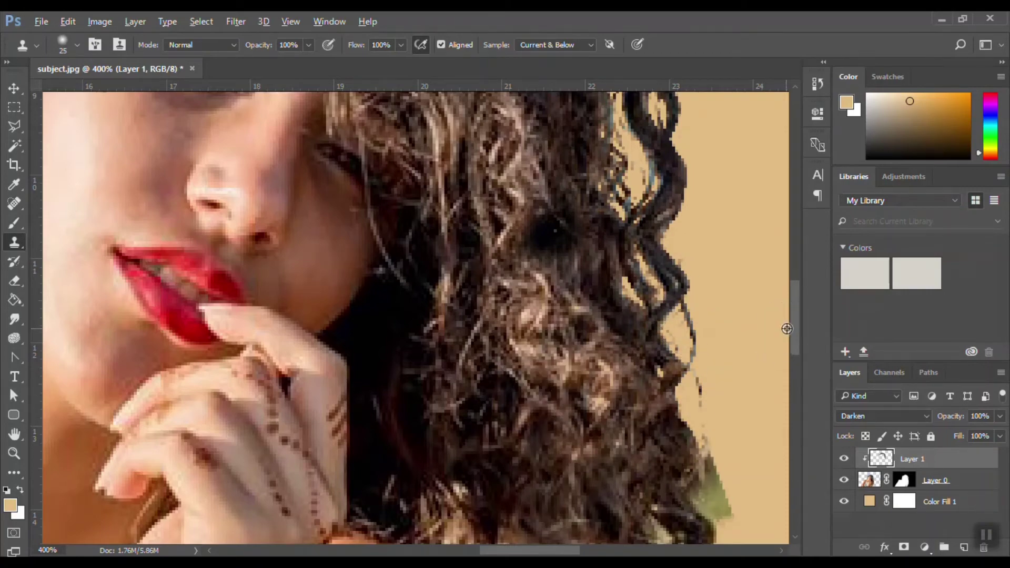
Step: Clone brown hair over the pale greenish gaps and the wavy outer ringlet at shoulder level
{"action": "left_click_drag", "start_coordinate": [795, 327], "coordinate": [799, 373]}
{"action": "left_click", "coordinate": [534, 310], "text": "alt"}
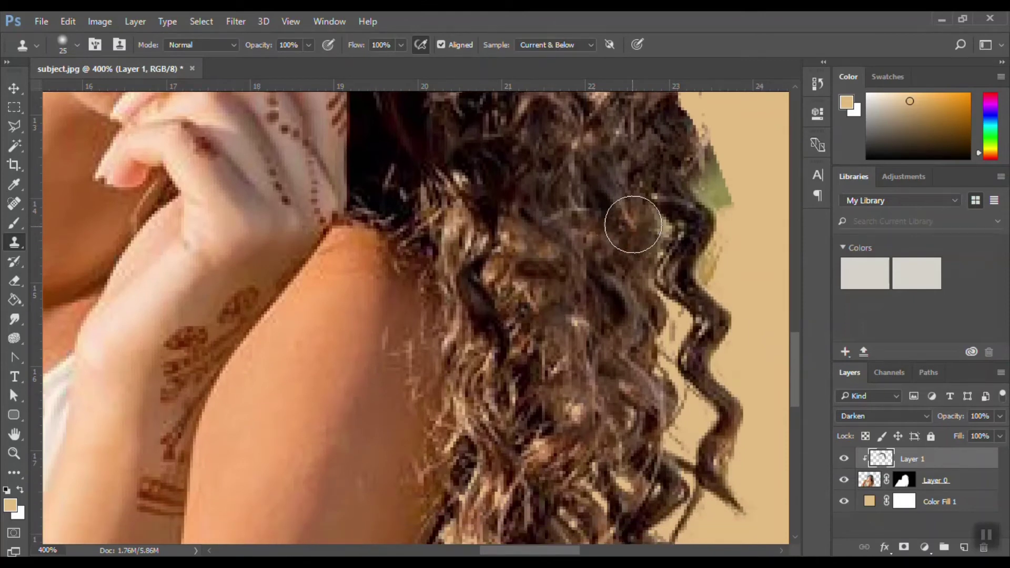
{"action": "mouse_move", "coordinate": [643, 227]}
{"action": "left_mouse_down"}
{"action": "mouse_move", "coordinate": [683, 295]}
{"action": "mouse_move", "coordinate": [697, 440]}
{"action": "mouse_move", "coordinate": [620, 490]}
{"action": "mouse_move", "coordinate": [719, 443]}
{"action": "left_mouse_up"}
Step: Clone dark brown curls over the light-edged lower ringlets and hair ends beside the upper arm
{"action": "left_click_drag", "start_coordinate": [793, 380], "coordinate": [803, 410]}
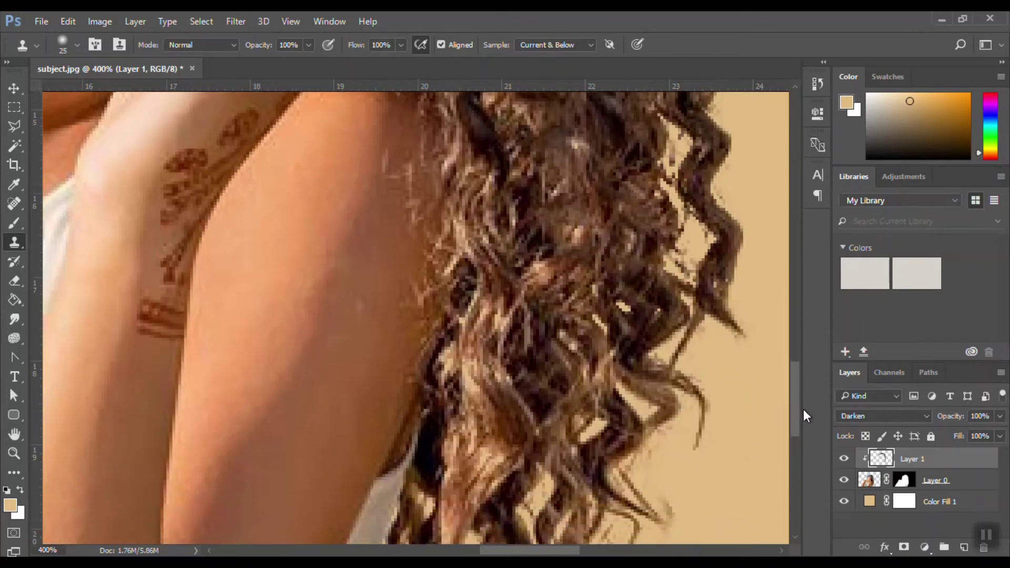
{"action": "mouse_move", "coordinate": [619, 327]}
{"action": "left_mouse_down"}
{"action": "mouse_move", "coordinate": [680, 212]}
{"action": "mouse_move", "coordinate": [689, 244]}
{"action": "mouse_move", "coordinate": [667, 303]}
{"action": "mouse_move", "coordinate": [702, 250]}
{"action": "mouse_move", "coordinate": [691, 315]}
{"action": "mouse_move", "coordinate": [631, 332]}
{"action": "left_mouse_up"}
{"action": "left_click", "coordinate": [534, 193], "text": "alt"}
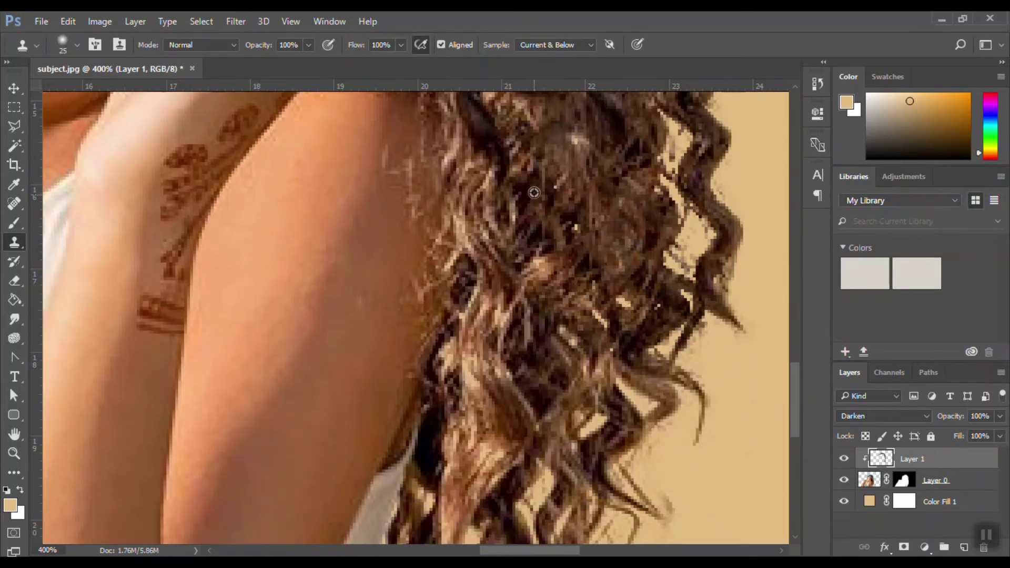
{"action": "mouse_move", "coordinate": [565, 323]}
{"action": "left_mouse_down"}
{"action": "mouse_move", "coordinate": [636, 399]}
{"action": "mouse_move", "coordinate": [663, 328]}
{"action": "mouse_move", "coordinate": [650, 399]}
{"action": "left_mouse_up"}
{"action": "mouse_move", "coordinate": [725, 252]}
{"action": "left_mouse_down"}
{"action": "mouse_move", "coordinate": [729, 427]}
{"action": "mouse_move", "coordinate": [632, 417]}
{"action": "mouse_move", "coordinate": [594, 458]}
{"action": "mouse_move", "coordinate": [674, 334]}
{"action": "mouse_move", "coordinate": [689, 390]}
{"action": "left_mouse_up"}
{"action": "left_click", "coordinate": [528, 235], "text": "alt"}
{"action": "left_click_drag", "start_coordinate": [590, 394], "coordinate": [558, 518]}
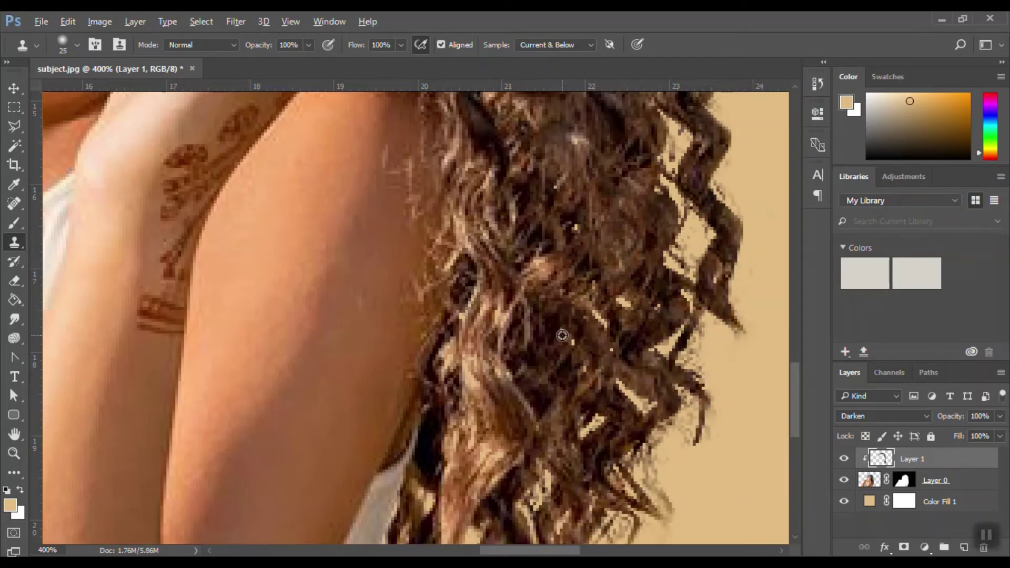
Step: Clone dark hair sampled from the inner curls over the remaining light fringes at the outer tips of the lower hair
{"action": "left_click", "coordinate": [562, 192], "text": "alt"}
{"action": "mouse_move", "coordinate": [546, 381]}
{"action": "left_mouse_down"}
{"action": "mouse_move", "coordinate": [532, 519]}
{"action": "mouse_move", "coordinate": [571, 365]}
{"action": "left_mouse_up"}
{"action": "mouse_move", "coordinate": [577, 522]}
{"action": "left_mouse_down"}
{"action": "mouse_move", "coordinate": [619, 431]}
{"action": "mouse_move", "coordinate": [644, 520]}
{"action": "mouse_move", "coordinate": [672, 354]}
{"action": "left_mouse_up"}
{"action": "left_click_drag", "start_coordinate": [574, 304], "coordinate": [555, 295]}
{"action": "left_click", "coordinate": [534, 231], "text": "alt"}
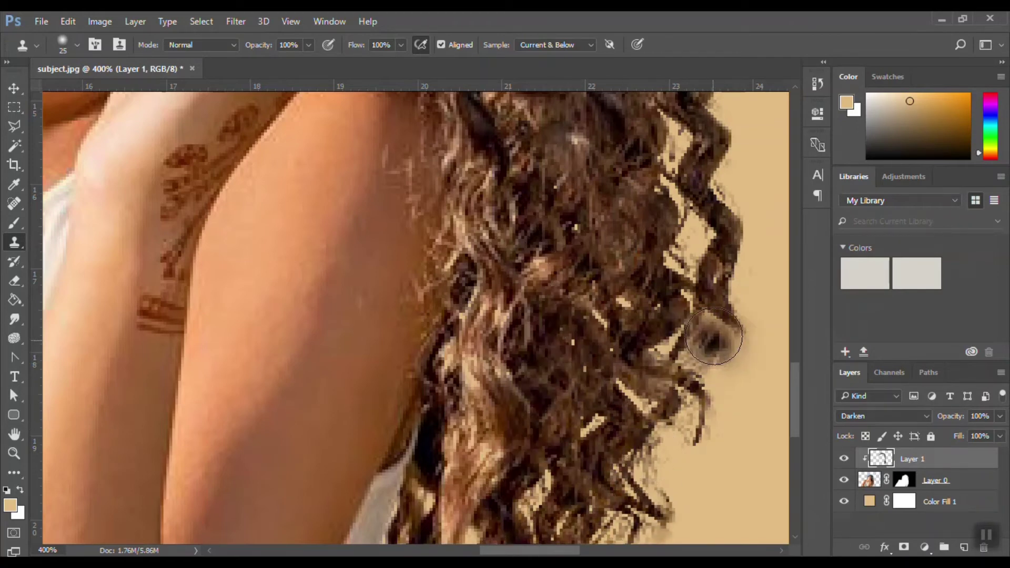
{"action": "mouse_move", "coordinate": [717, 341]}
{"action": "left_mouse_down"}
{"action": "mouse_move", "coordinate": [679, 303]}
{"action": "mouse_move", "coordinate": [673, 459]}
{"action": "left_mouse_up"}
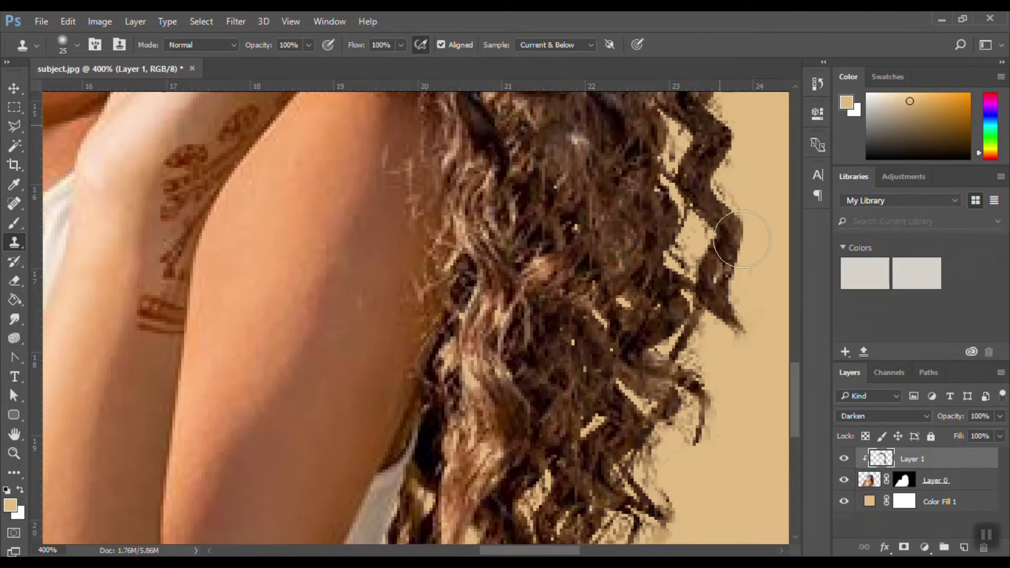
Step: Clone resampled brown curl texture across the lower inner curls and over the tip of the long outer ringlet
{"action": "left_click", "coordinate": [534, 313], "text": "alt"}
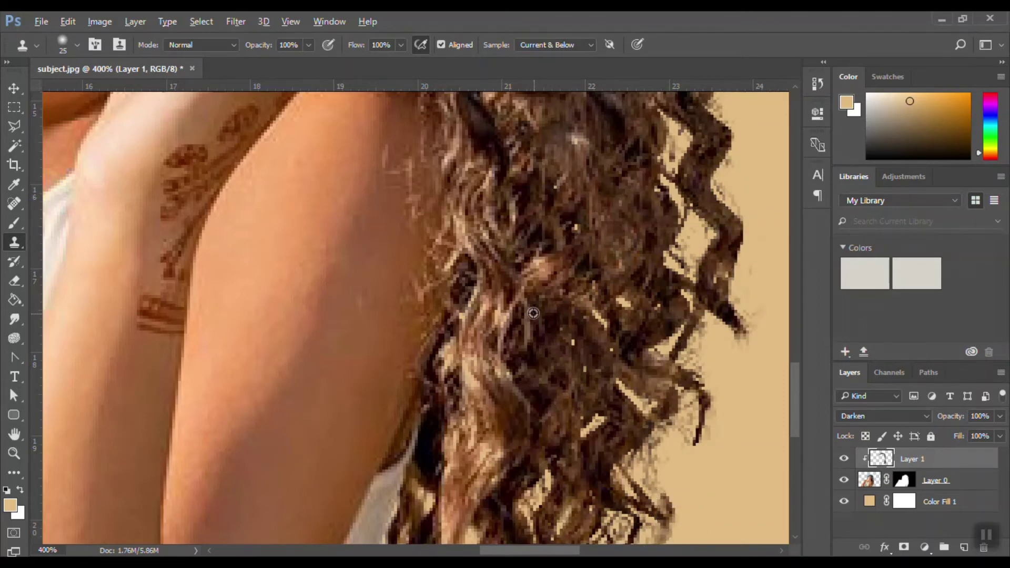
{"action": "mouse_move", "coordinate": [516, 477]}
{"action": "left_mouse_down"}
{"action": "mouse_move", "coordinate": [596, 528]}
{"action": "mouse_move", "coordinate": [668, 458]}
{"action": "mouse_move", "coordinate": [493, 482]}
{"action": "mouse_move", "coordinate": [523, 537]}
{"action": "mouse_move", "coordinate": [515, 507]}
{"action": "mouse_move", "coordinate": [467, 511]}
{"action": "mouse_move", "coordinate": [561, 301]}
{"action": "mouse_move", "coordinate": [649, 387]}
{"action": "mouse_move", "coordinate": [692, 375]}
{"action": "mouse_move", "coordinate": [726, 164]}
{"action": "mouse_move", "coordinate": [697, 125]}
{"action": "mouse_move", "coordinate": [758, 351]}
{"action": "mouse_move", "coordinate": [740, 224]}
{"action": "left_mouse_up"}
{"action": "left_click", "coordinate": [535, 269], "text": "alt"}
{"action": "left_click", "coordinate": [556, 329], "text": "alt"}
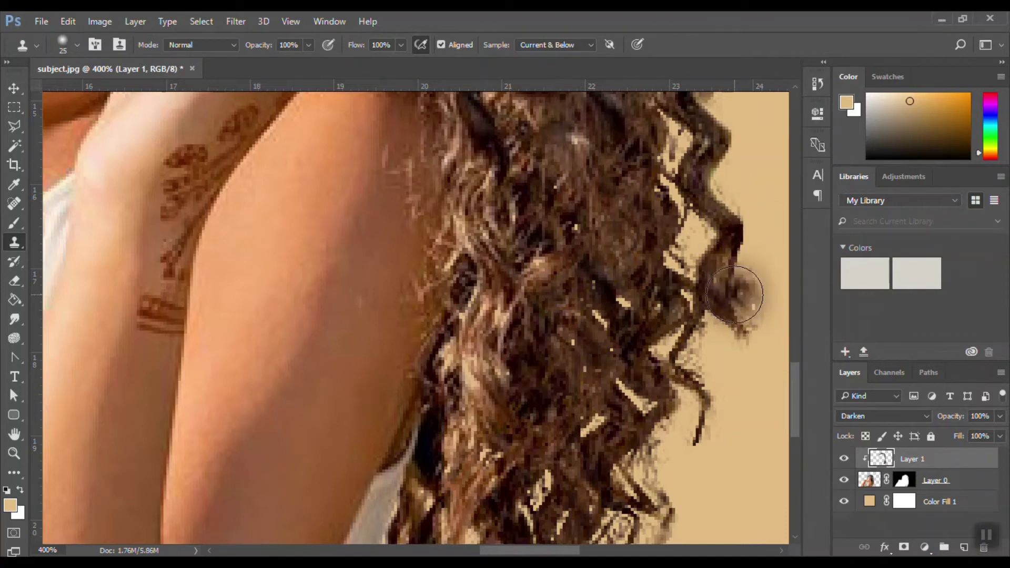
{"action": "mouse_move", "coordinate": [745, 311]}
{"action": "left_mouse_down"}
{"action": "mouse_move", "coordinate": [749, 169]}
{"action": "mouse_move", "coordinate": [719, 85]}
{"action": "mouse_move", "coordinate": [730, 231]}
{"action": "mouse_move", "coordinate": [755, 271]}
{"action": "left_mouse_up"}
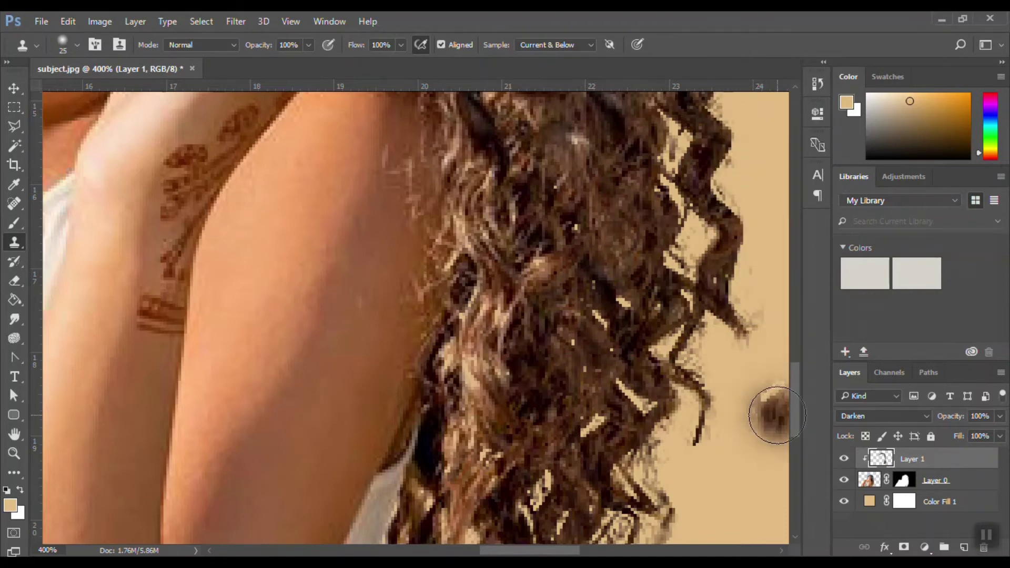
Step: Clone brown curls over the green background patch at the hair's outer edge and view the whole image at 100%
{"action": "left_click_drag", "start_coordinate": [797, 397], "coordinate": [798, 354]}
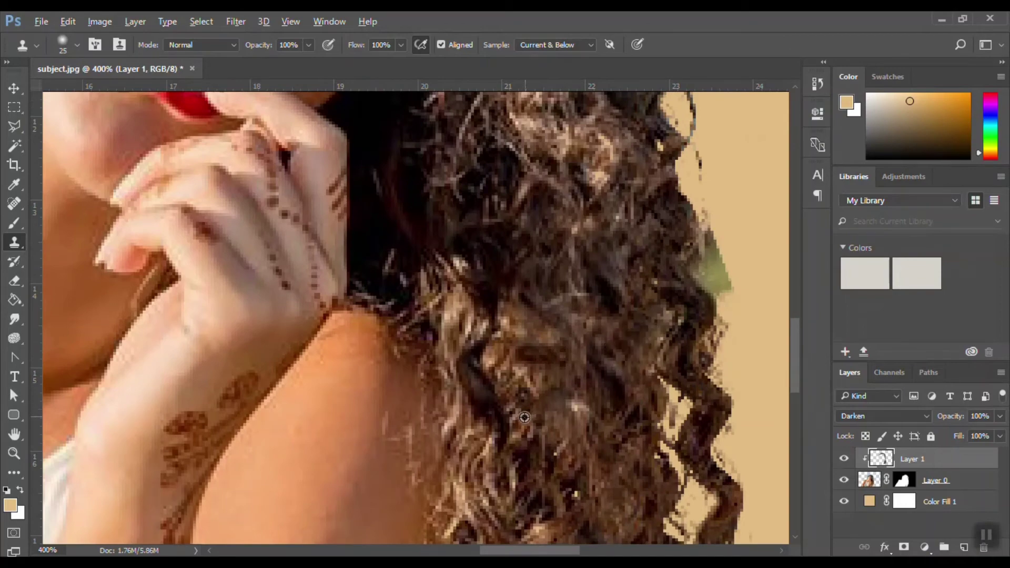
{"action": "mouse_move", "coordinate": [700, 238]}
{"action": "left_mouse_down"}
{"action": "mouse_move", "coordinate": [746, 309]}
{"action": "mouse_move", "coordinate": [751, 354]}
{"action": "left_mouse_up"}
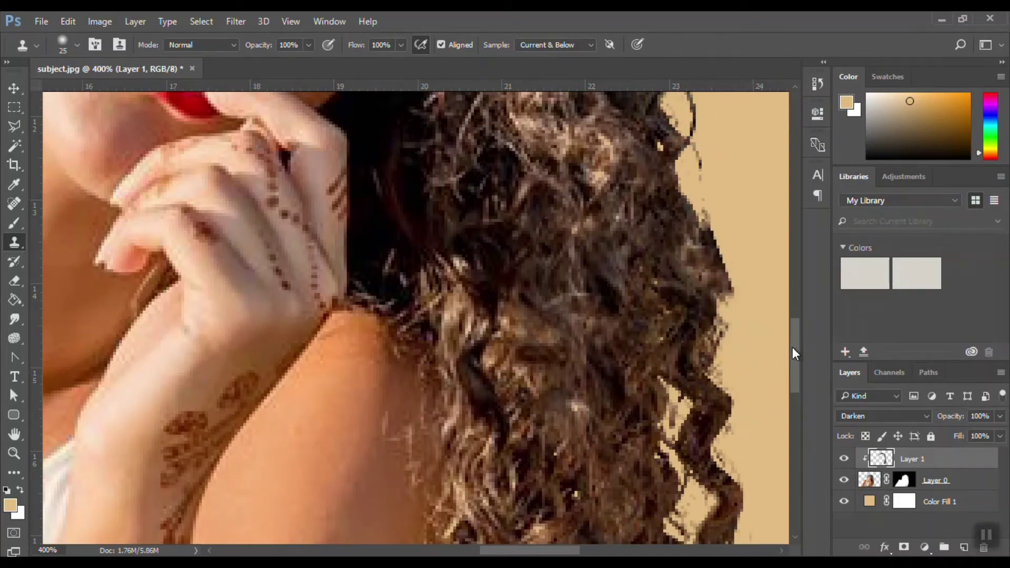
{"action": "left_click_drag", "start_coordinate": [792, 347], "coordinate": [793, 315]}
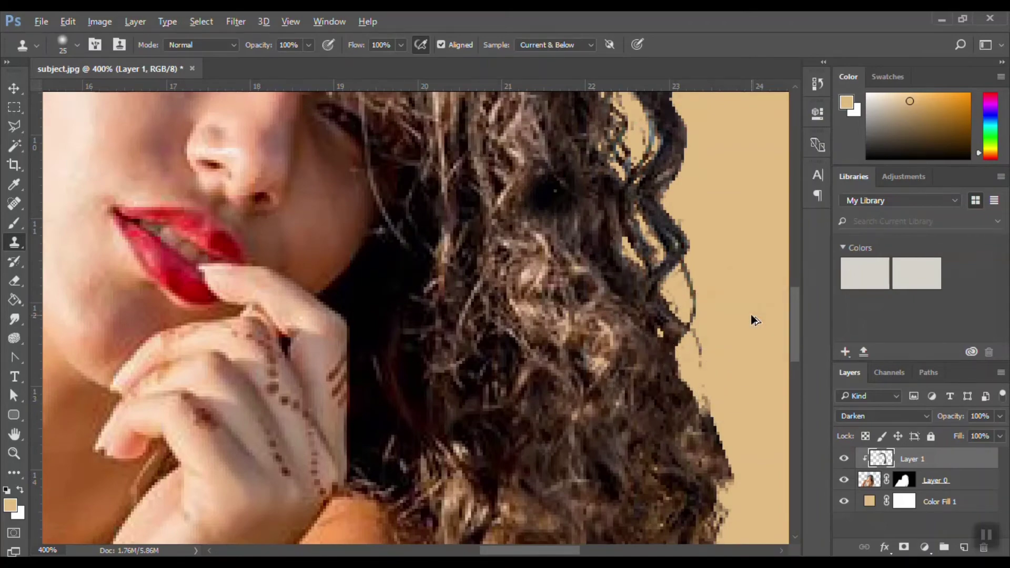
{"action": "key", "text": "ctrl+1"}
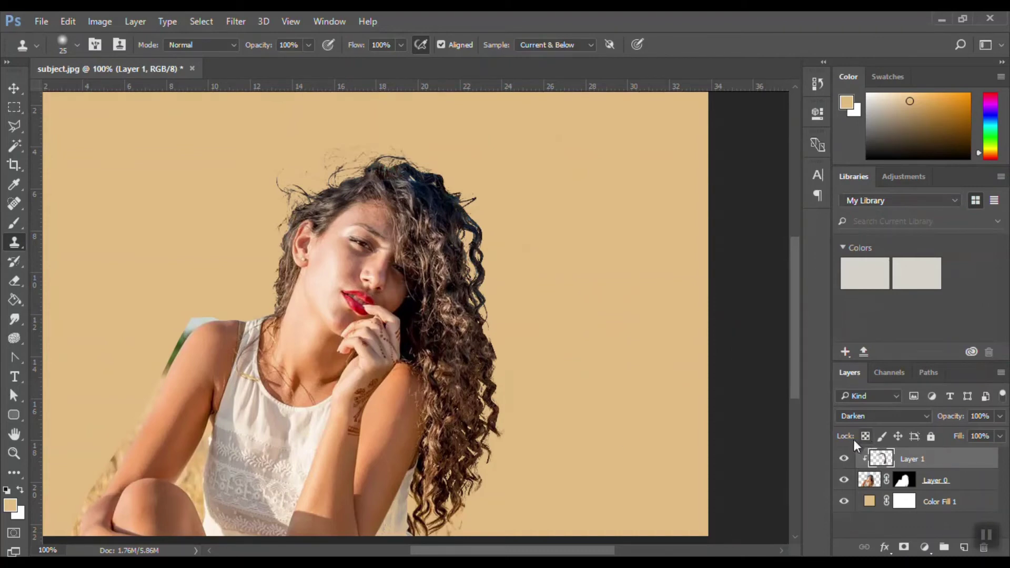
{"action": "key", "text": "v"}
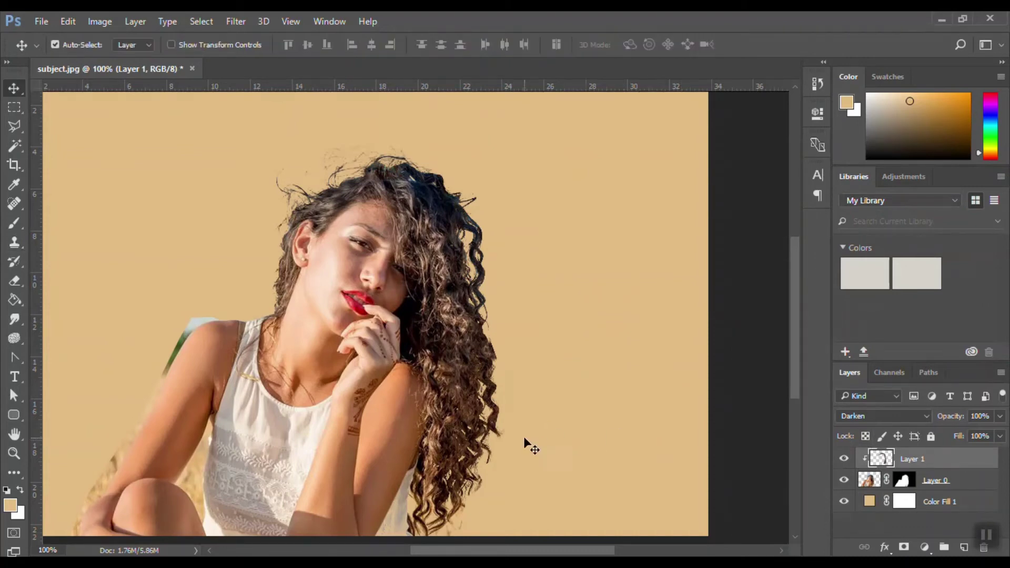
Step: With Layer 0's mask active, start a Polygonal Lasso outline along the shoulder's edge beside the leftover blue and green background
{"action": "left_click", "coordinate": [905, 482]}
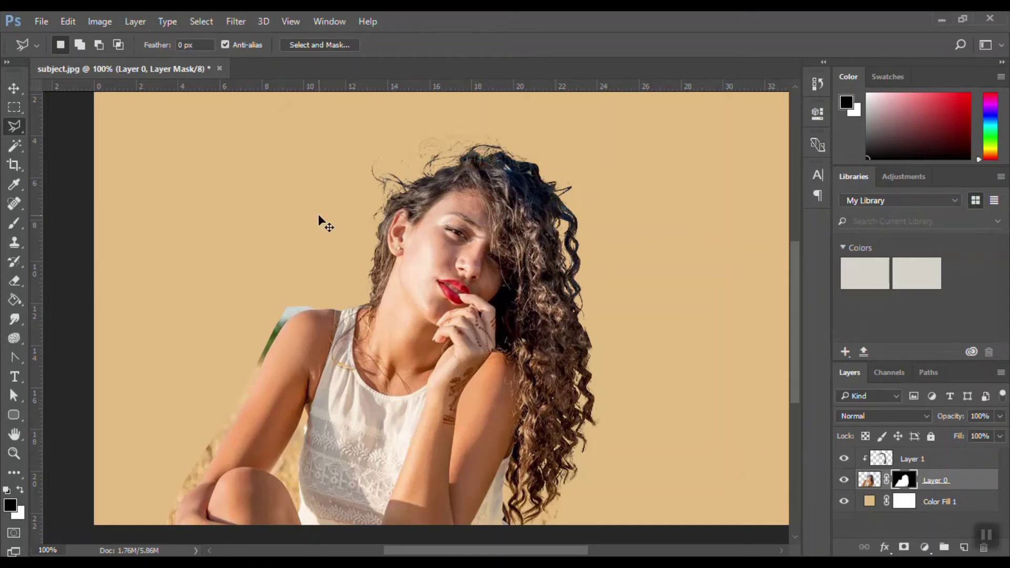
{"action": "key", "text": "ctrl+plus"}
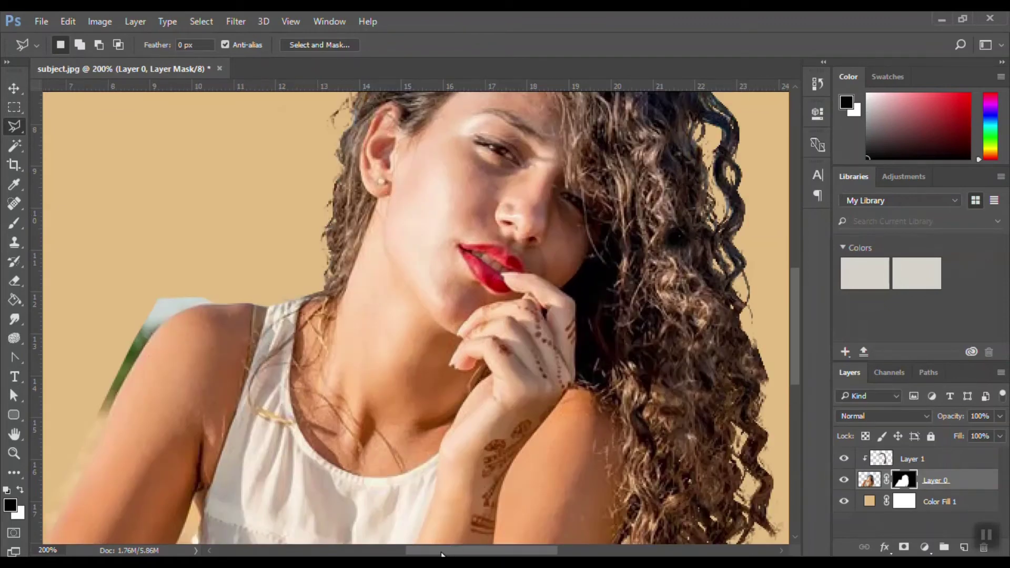
{"action": "left_click_drag", "start_coordinate": [452, 550], "coordinate": [407, 554]}
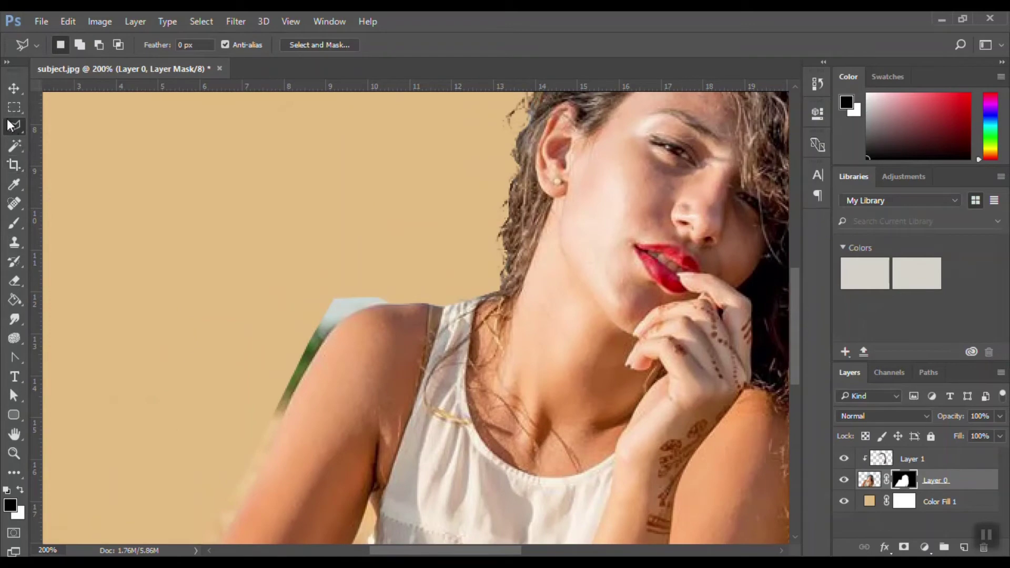
{"action": "key", "text": "ctrl+plus"}
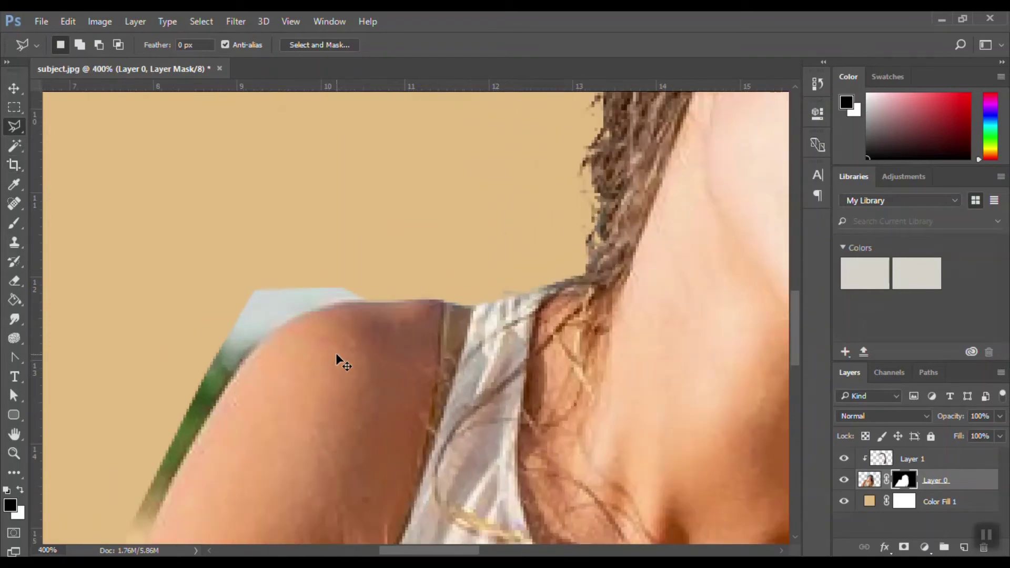
{"action": "key", "text": "ctrl+plus"}
{"action": "left_click_drag", "start_coordinate": [797, 347], "coordinate": [800, 355]}
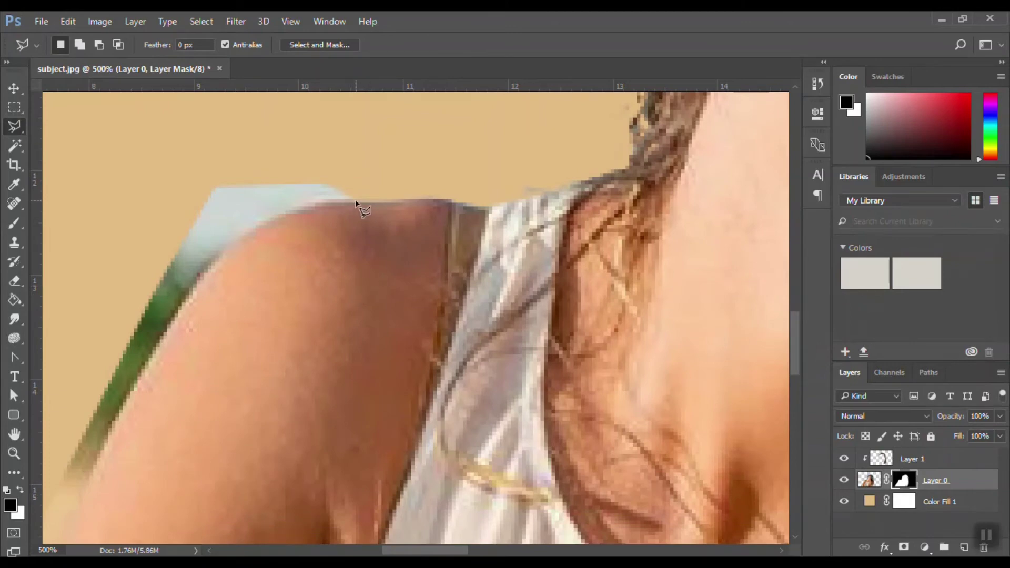
{"action": "left_click", "coordinate": [355, 200]}
{"action": "left_click", "coordinate": [319, 204]}
{"action": "left_click", "coordinate": [279, 215]}
{"action": "left_click", "coordinate": [245, 234]}
{"action": "left_click", "coordinate": [212, 263]}
{"action": "left_click", "coordinate": [180, 319]}
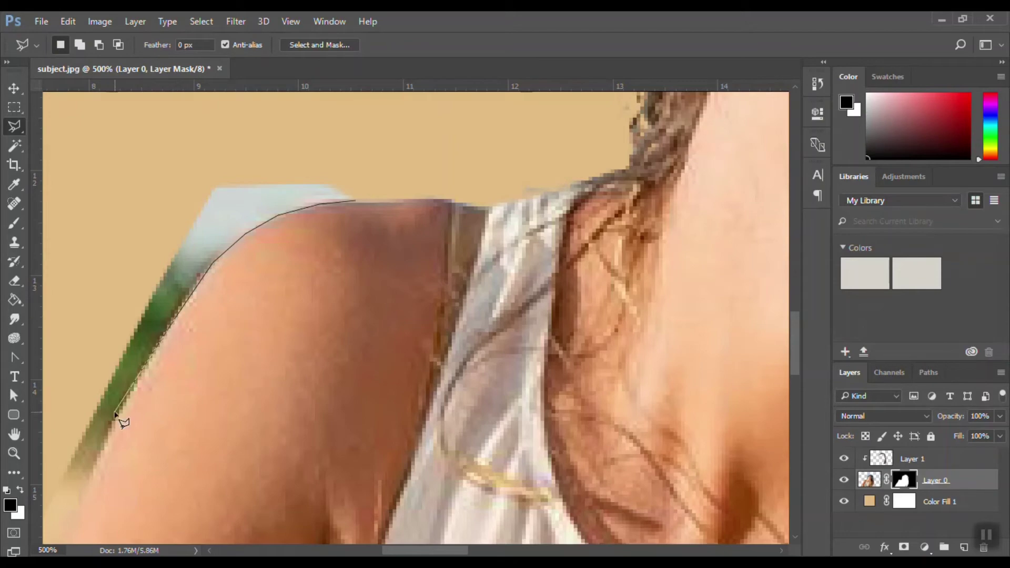
Step: Continue the Polygonal Lasso outline down the outer edge of the arm from the shoulder to the forearm
{"action": "left_click", "coordinate": [76, 510]}
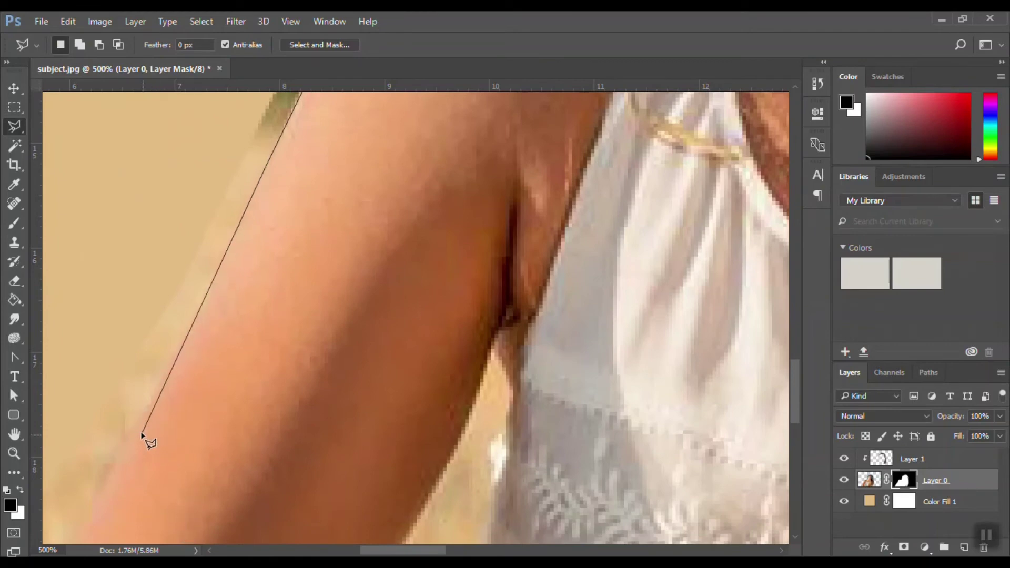
{"action": "left_click", "coordinate": [138, 427]}
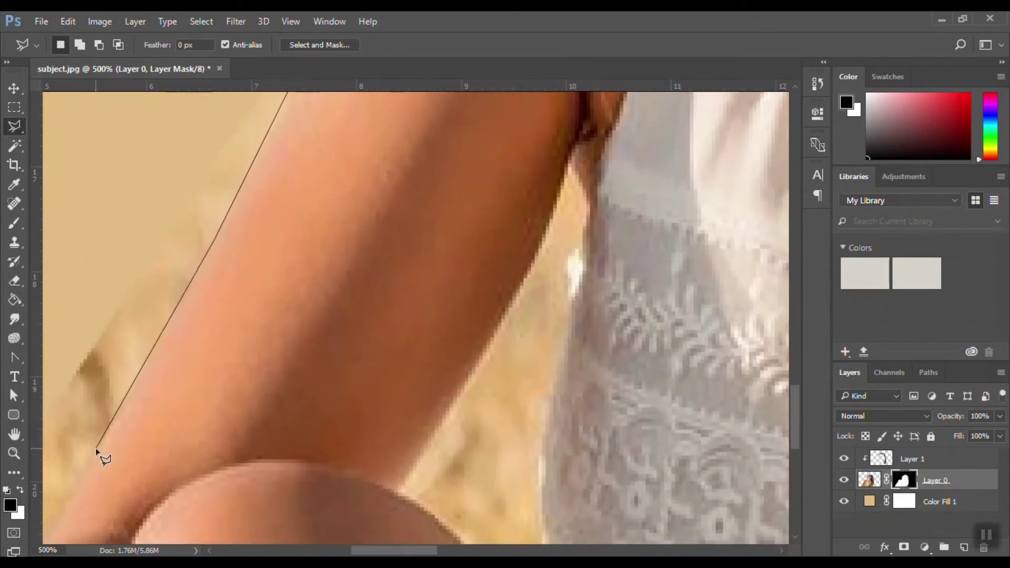
{"action": "left_click", "coordinate": [106, 451]}
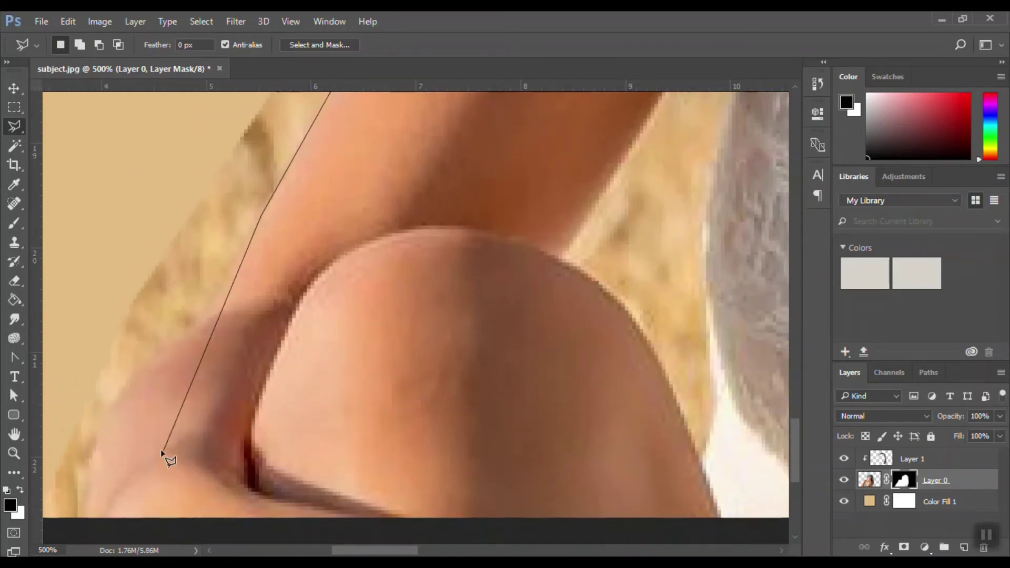
{"action": "left_click", "coordinate": [162, 432]}
{"action": "key", "text": "BackSpace"}
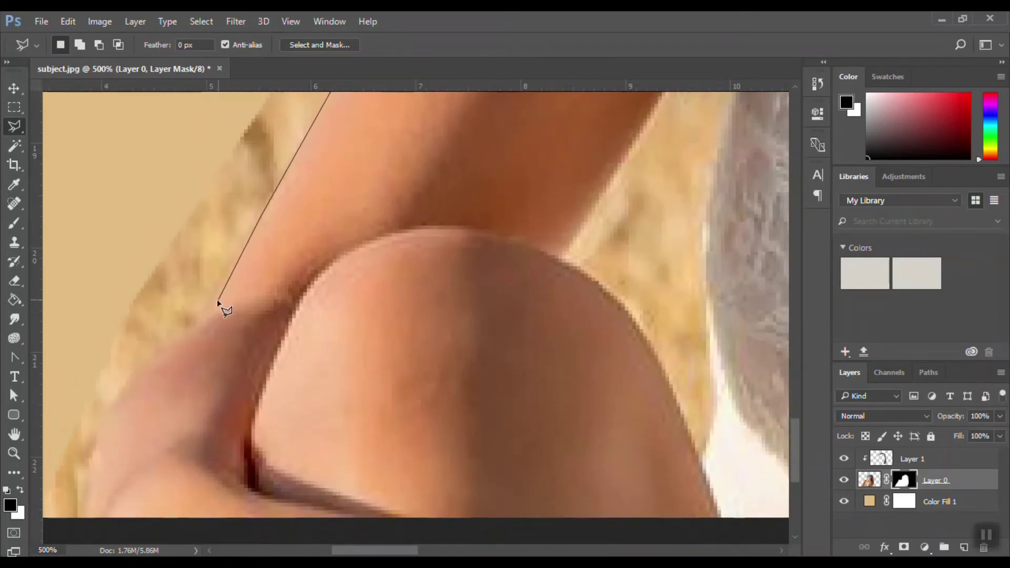
Step: Trace the lasso outline around the wrist and outer edge of the hand to just past the image's lower edge
{"action": "left_click", "coordinate": [215, 304]}
{"action": "left_click", "coordinate": [146, 366]}
{"action": "left_click", "coordinate": [117, 400]}
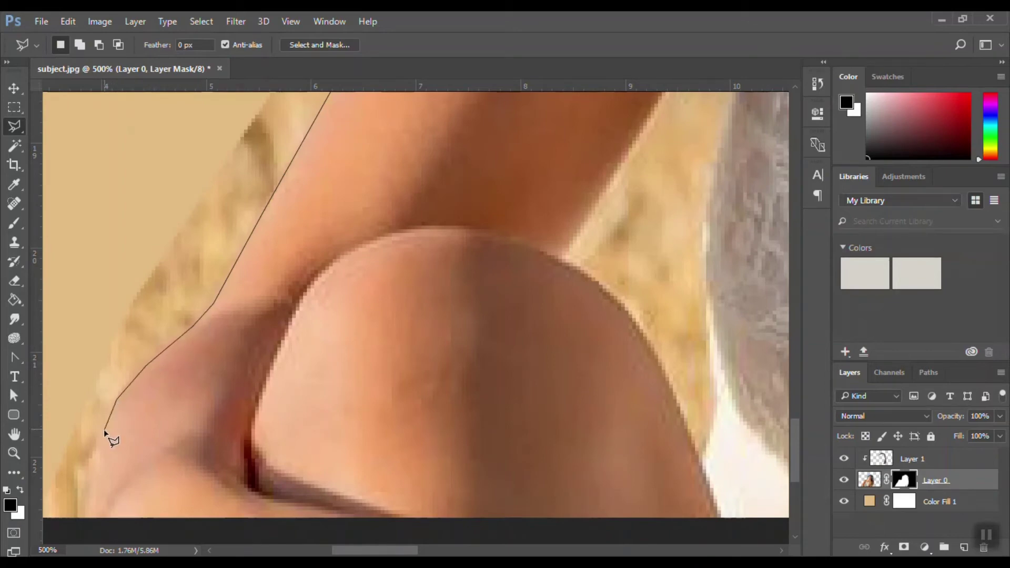
{"action": "left_click", "coordinate": [98, 439]}
{"action": "left_click", "coordinate": [86, 517]}
{"action": "left_click", "coordinate": [94, 523]}
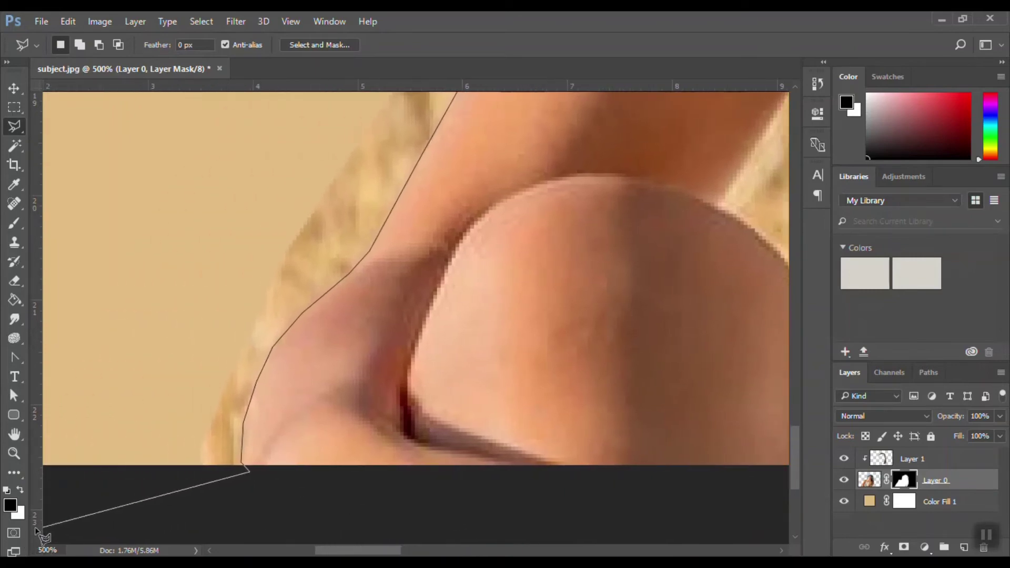
Step: Close the lasso selection through the empty tan background outside the arm and above the shoulder
{"action": "left_click", "coordinate": [45, 525]}
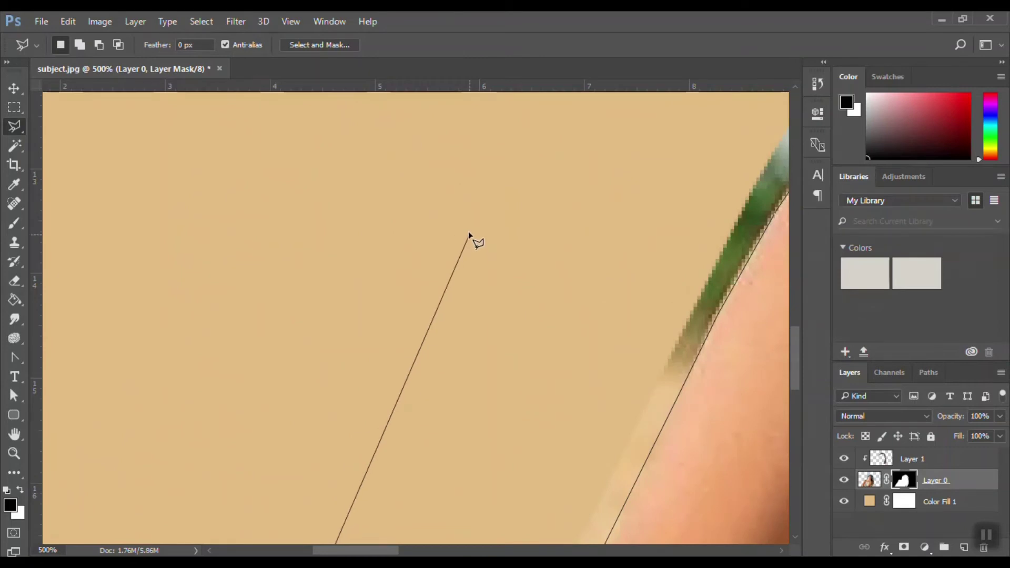
{"action": "left_click", "coordinate": [469, 256]}
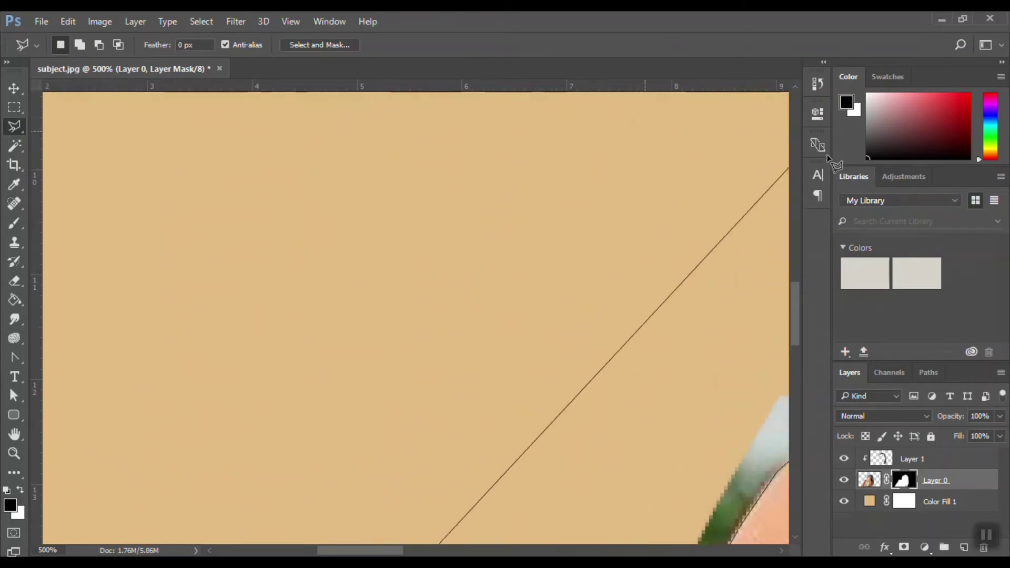
{"action": "left_click", "coordinate": [557, 173]}
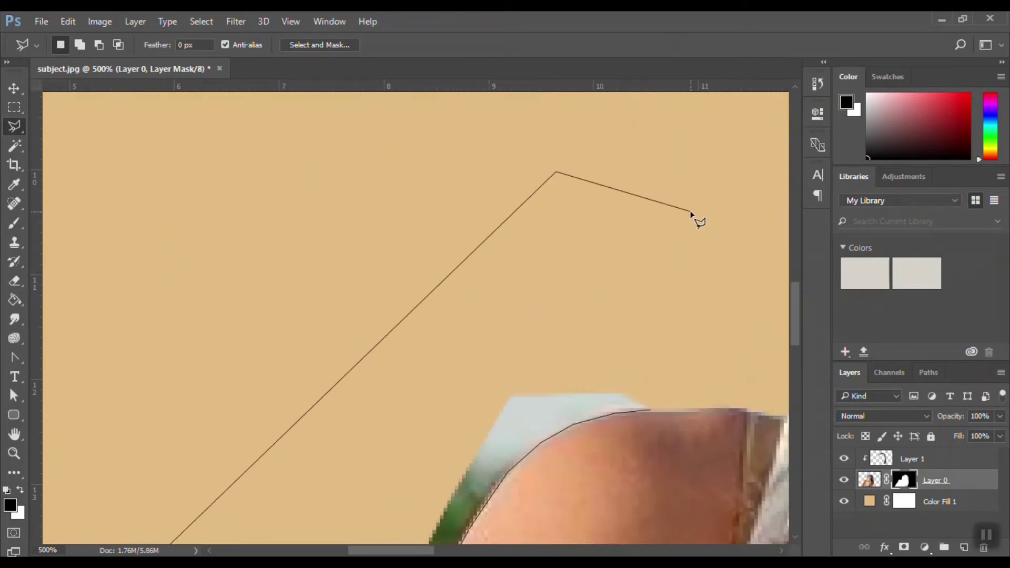
{"action": "double_click", "coordinate": [691, 212]}
{"action": "key", "text": "ctrl+1"}
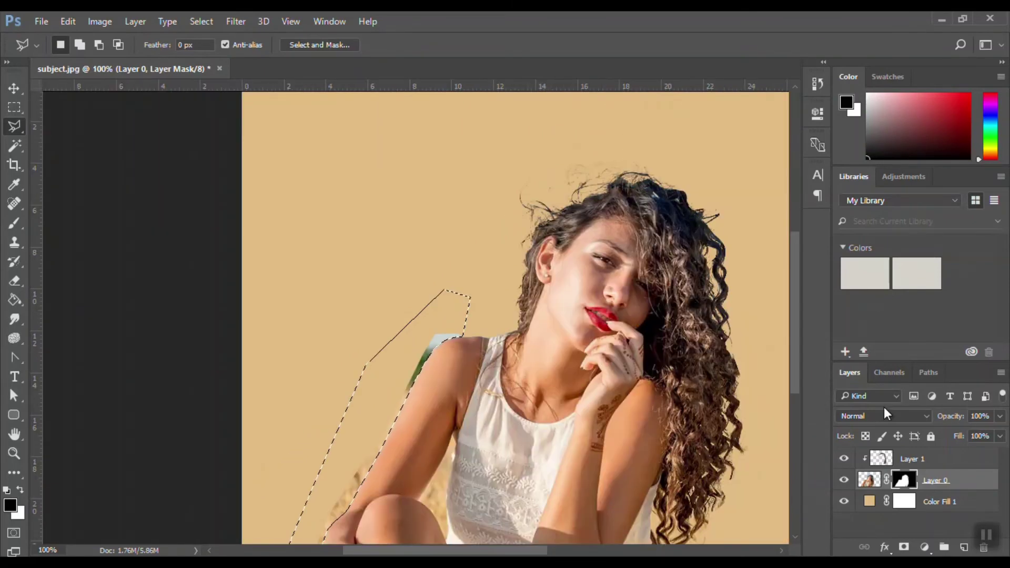
Step: Display Layer 0's mask, fill the selected strip beside the arm with black, deselect and return to the image view
{"action": "left_click", "coordinate": [904, 480], "text": "alt"}
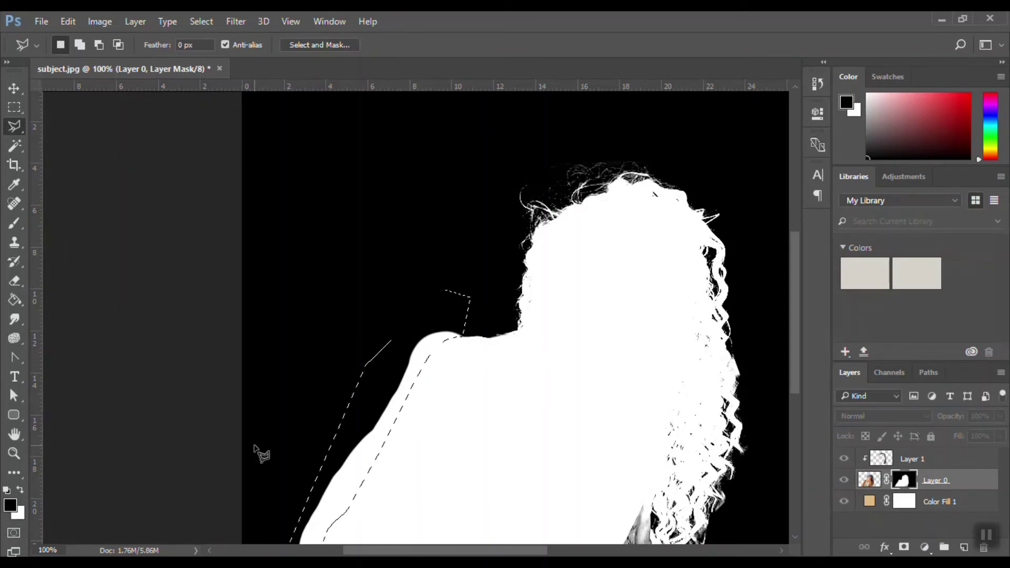
{"action": "key", "text": "alt+BackSpace"}
{"action": "key", "text": "ctrl+d"}
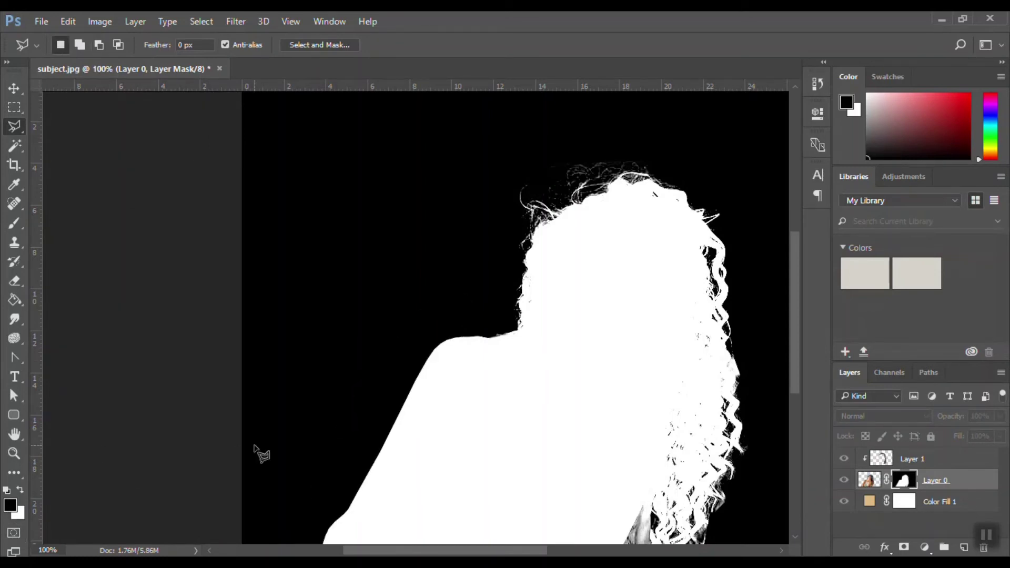
{"action": "left_click", "coordinate": [907, 480], "text": "alt"}
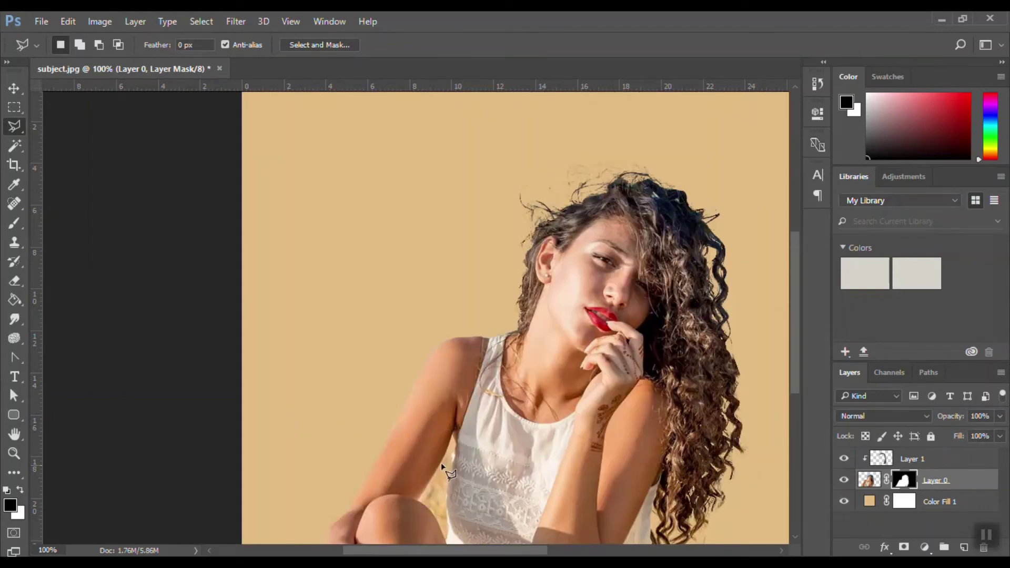
Step: Start a Polygonal Lasso outline from the armpit down the arm's inner edge, beside the leftover grass between arm and dress
{"action": "key", "text": "z"}
{"action": "left_click_drag", "start_coordinate": [412, 411], "coordinate": [478, 505]}
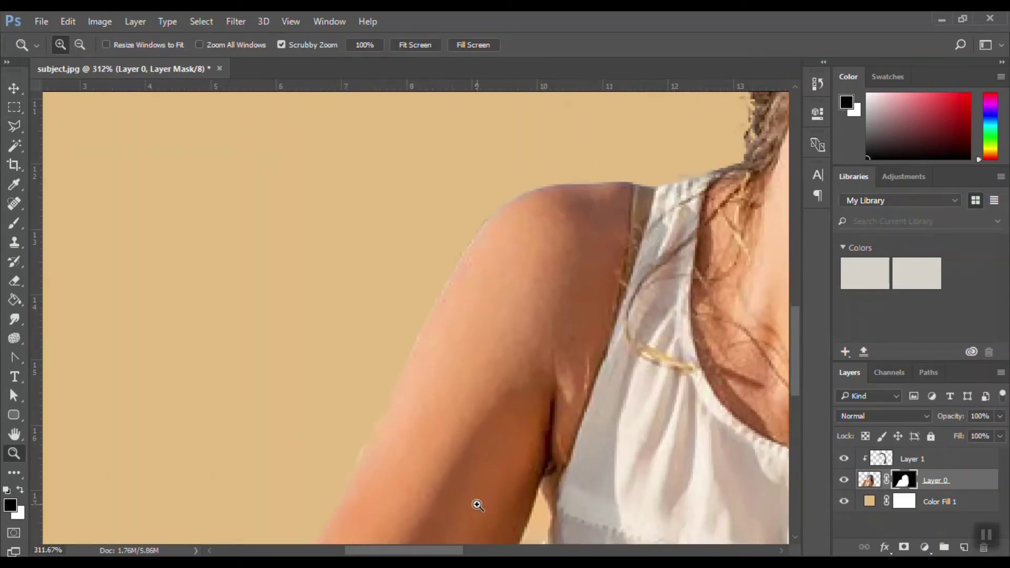
{"action": "left_click_drag", "start_coordinate": [797, 350], "coordinate": [804, 418]}
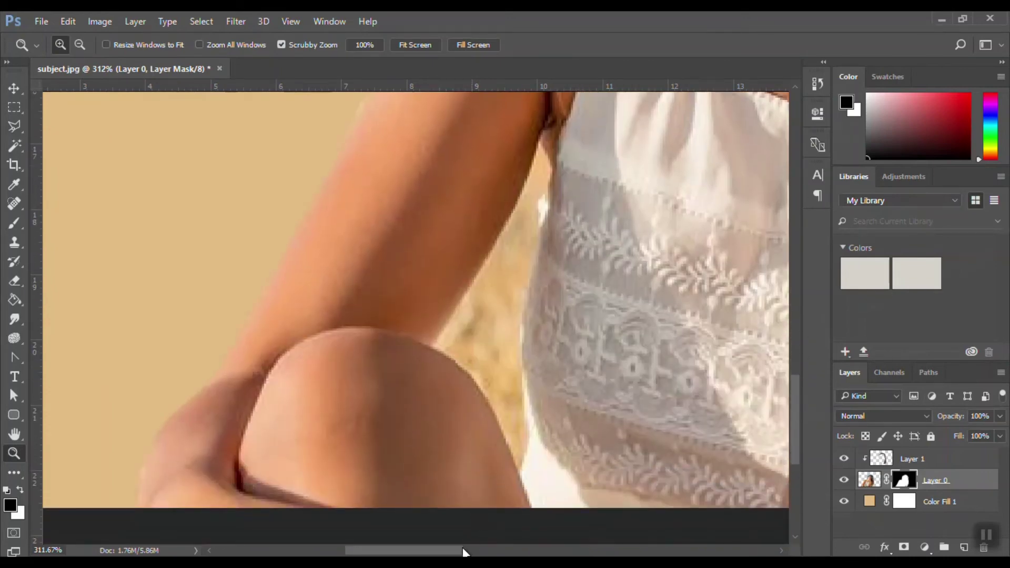
{"action": "left_click_drag", "start_coordinate": [464, 552], "coordinate": [488, 551]}
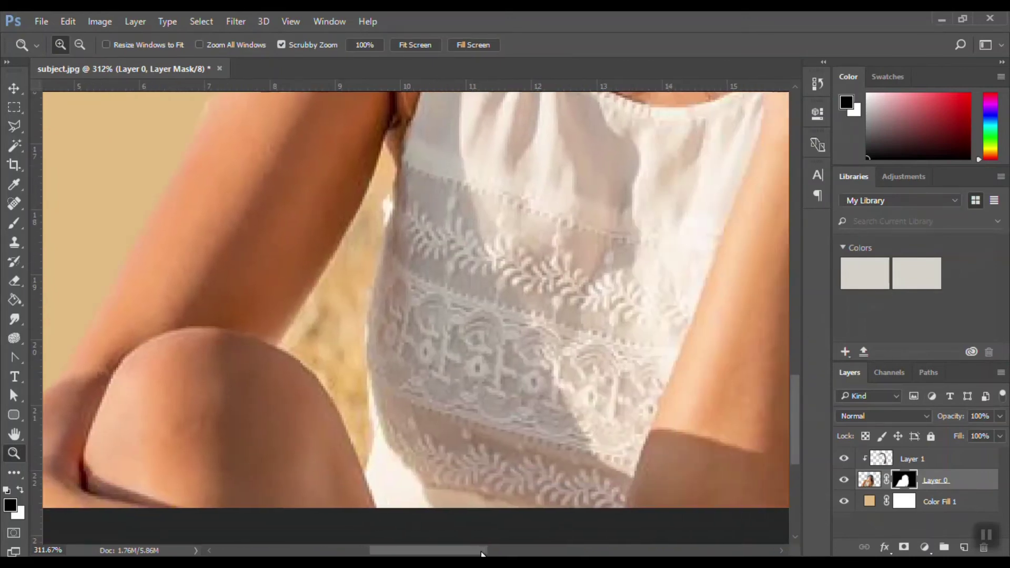
{"action": "left_click", "coordinate": [441, 297]}
{"action": "left_click", "coordinate": [585, 173]}
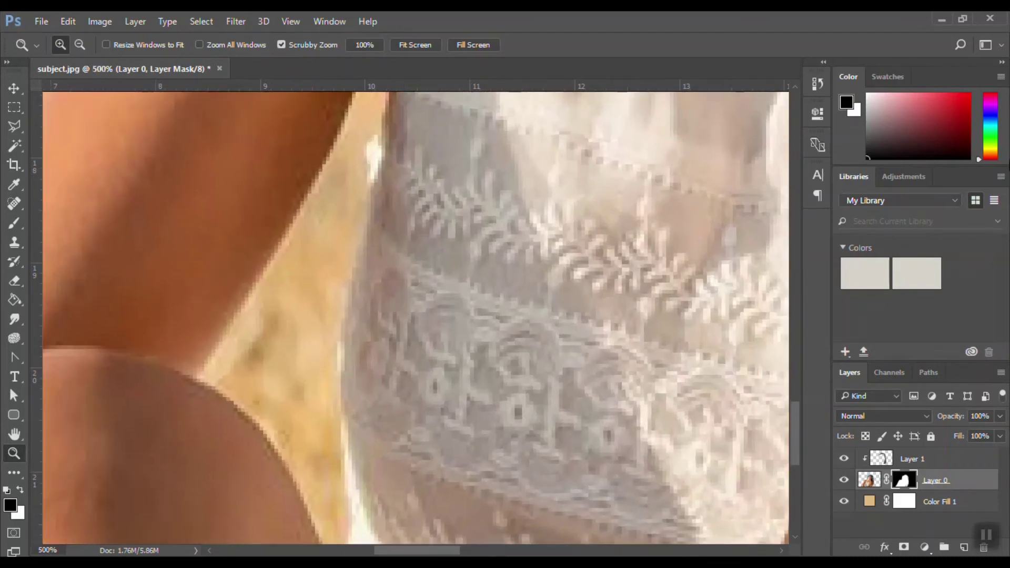
{"action": "left_click_drag", "start_coordinate": [797, 457], "coordinate": [798, 436]}
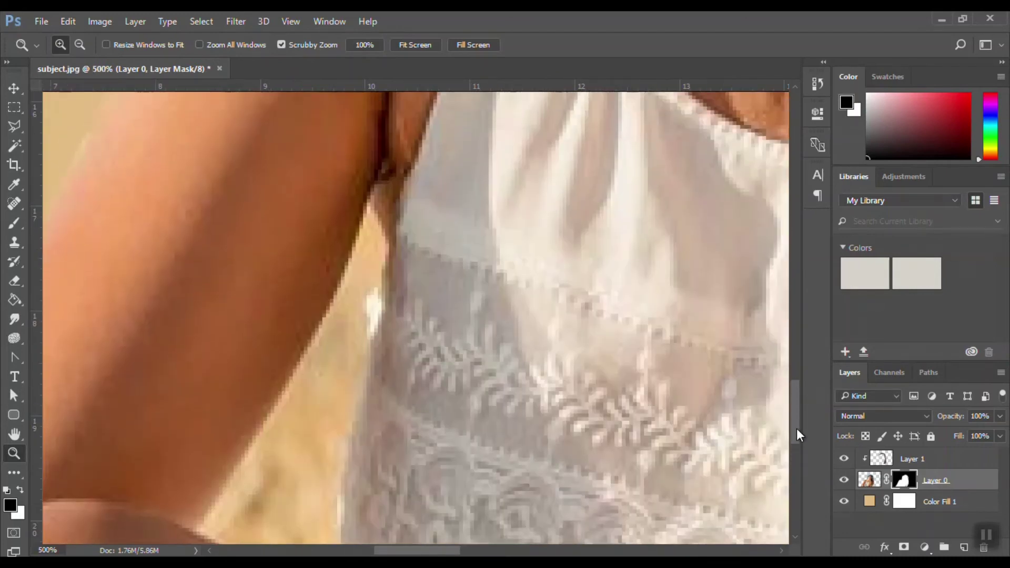
{"action": "key", "text": "l"}
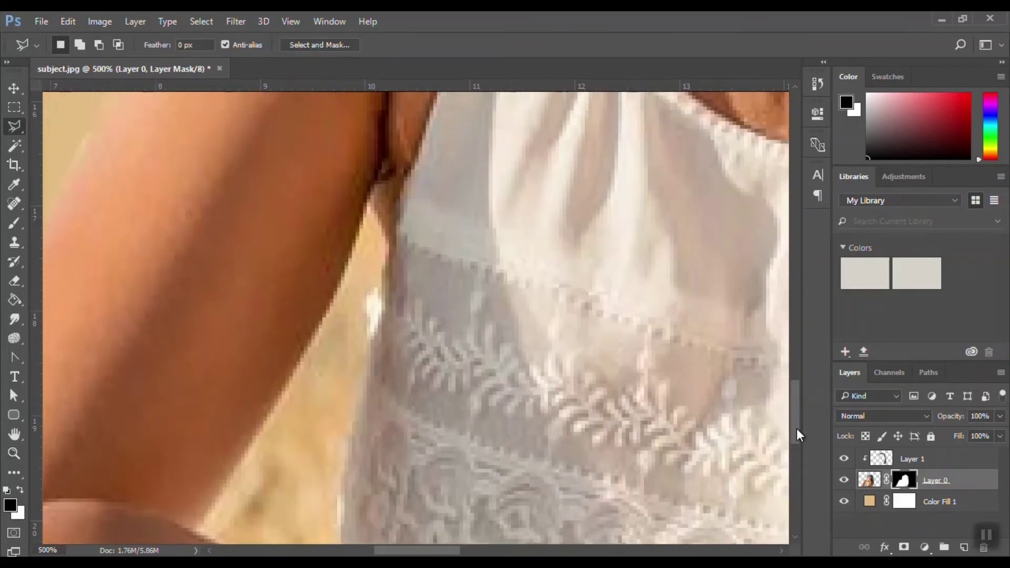
{"action": "left_click", "coordinate": [368, 201]}
{"action": "left_click", "coordinate": [333, 305]}
{"action": "left_click", "coordinate": [263, 430]}
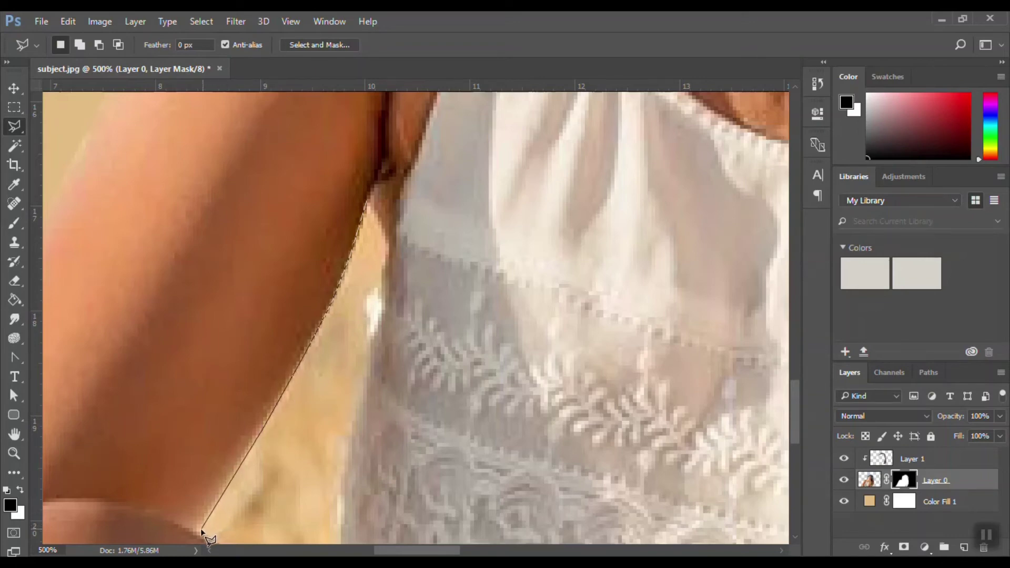
Step: Extend the lasso outline to where the arm meets the knee and along the knee's curved edge beside the grass
{"action": "scroll", "coordinate": [205, 555], "scroll_direction": "down", "scroll_amount": 3}
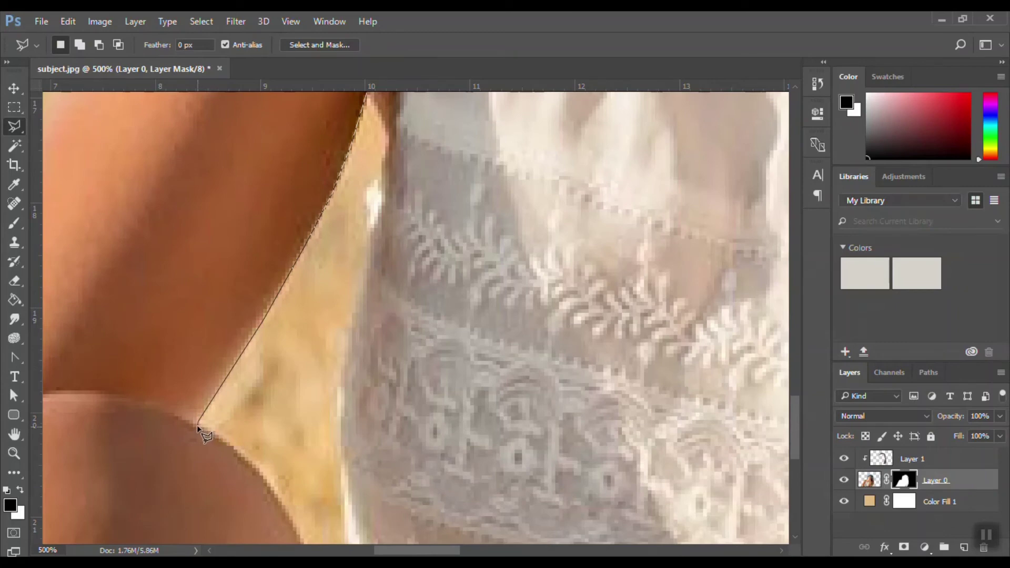
{"action": "left_click", "coordinate": [197, 424]}
{"action": "left_click", "coordinate": [228, 448]}
{"action": "left_click", "coordinate": [247, 461]}
{"action": "left_click", "coordinate": [260, 475]}
{"action": "left_click", "coordinate": [269, 487]}
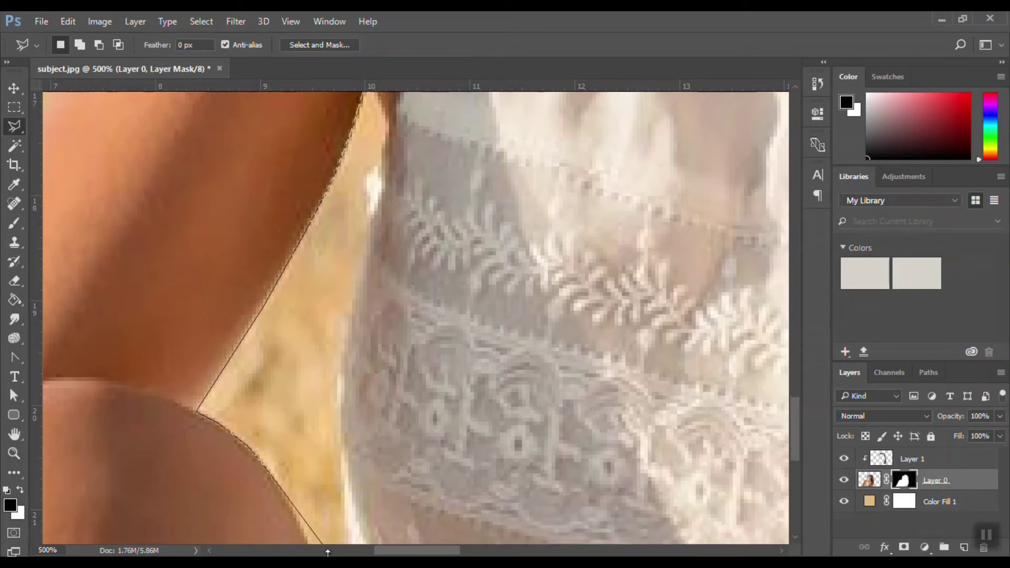
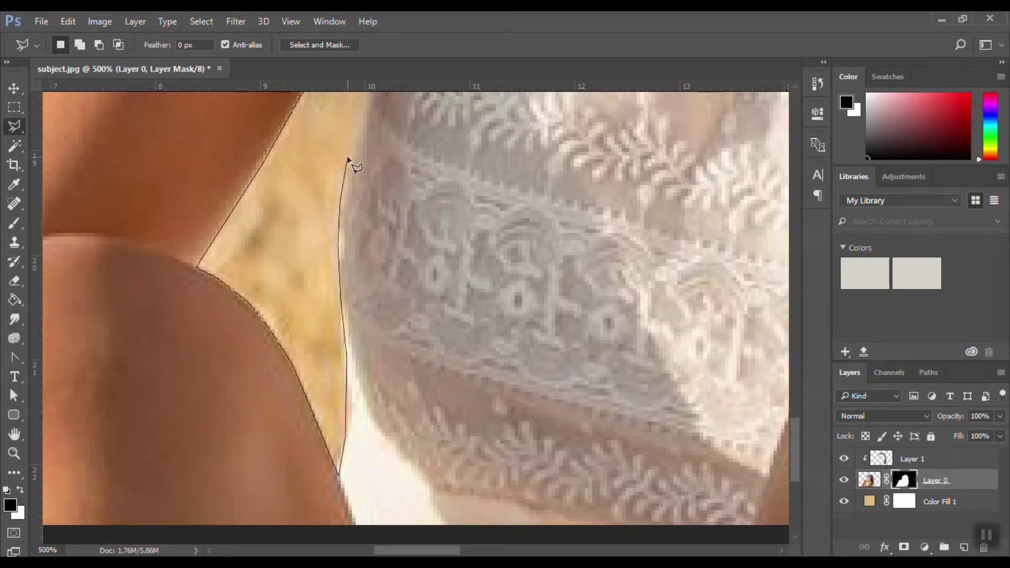
Step: Finish the lasso outline along the dress's edge and close the selection at the armpit
{"action": "scroll", "coordinate": [348, 158], "scroll_direction": "up", "scroll_amount": 5}
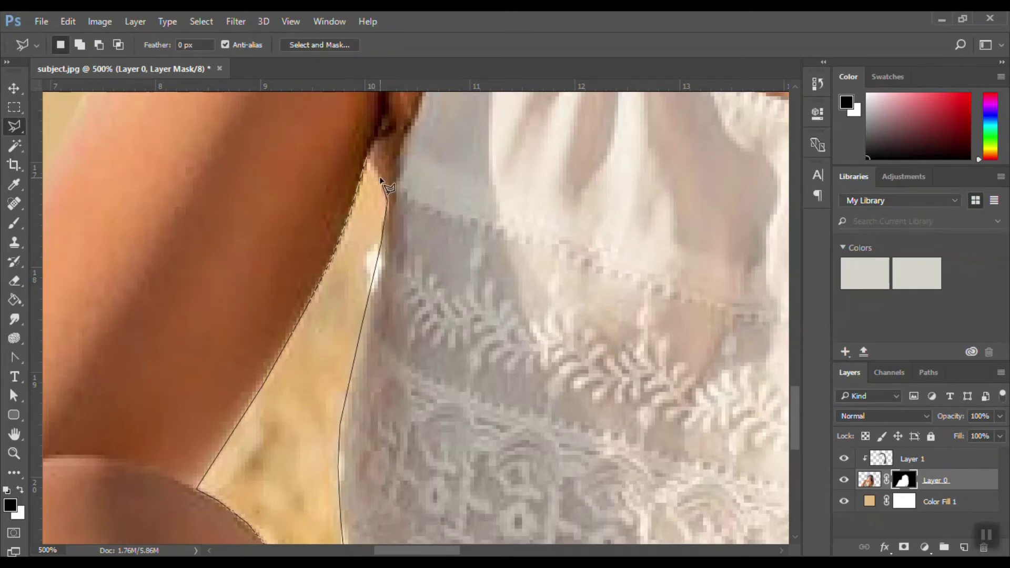
{"action": "left_click", "coordinate": [367, 159]}
{"action": "scroll", "coordinate": [421, 224], "scroll_direction": "down", "scroll_amount": 2}
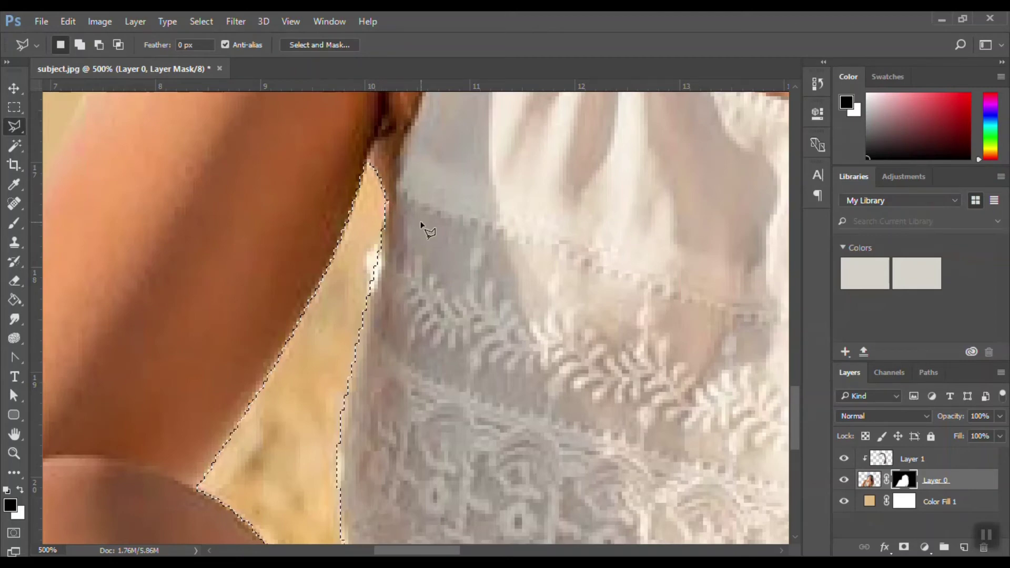
Step: Fill the selected gap between arm and dress with black on Layer 0's mask, deselect and return to the image view
{"action": "scroll", "coordinate": [421, 223], "scroll_direction": "down", "scroll_amount": 2}
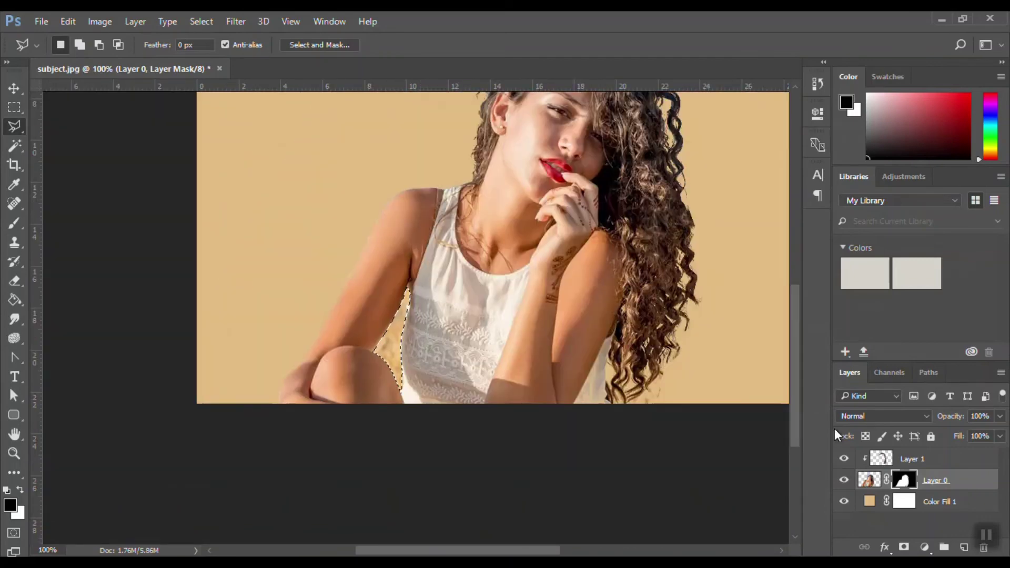
{"action": "left_click", "coordinate": [901, 480], "text": "alt"}
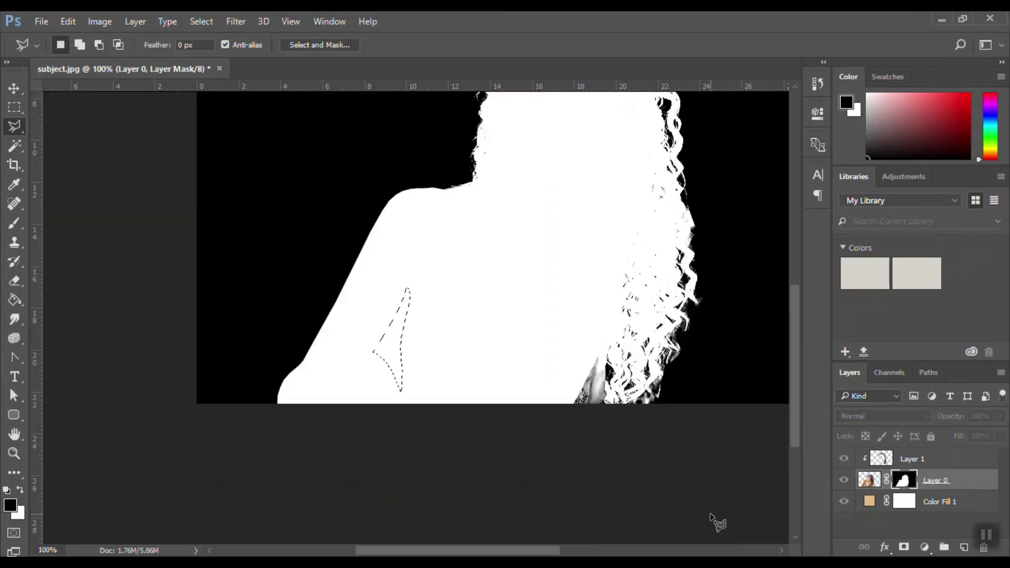
{"action": "key", "text": "alt+BackSpace"}
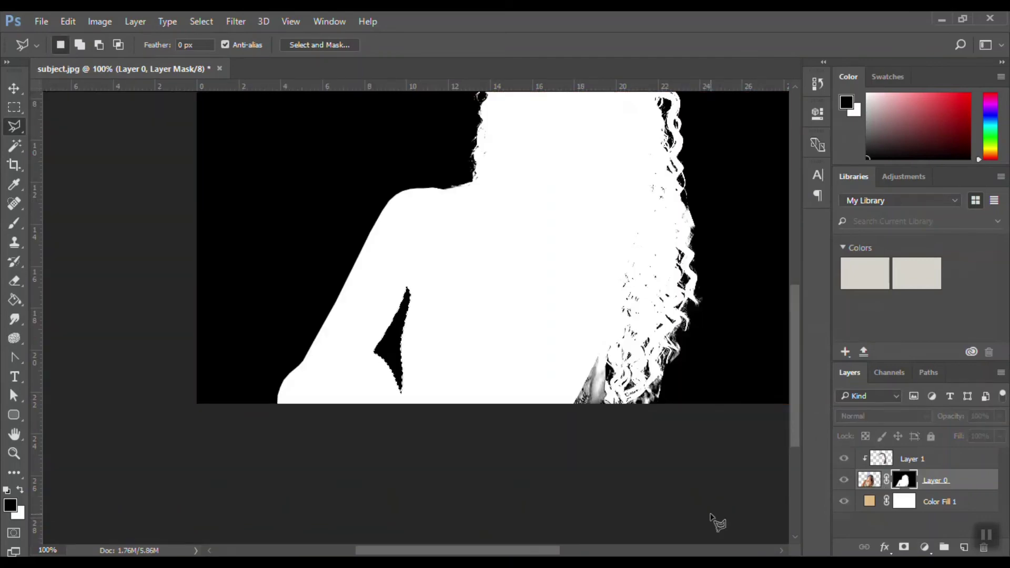
{"action": "left_click", "coordinate": [903, 487], "text": "alt"}
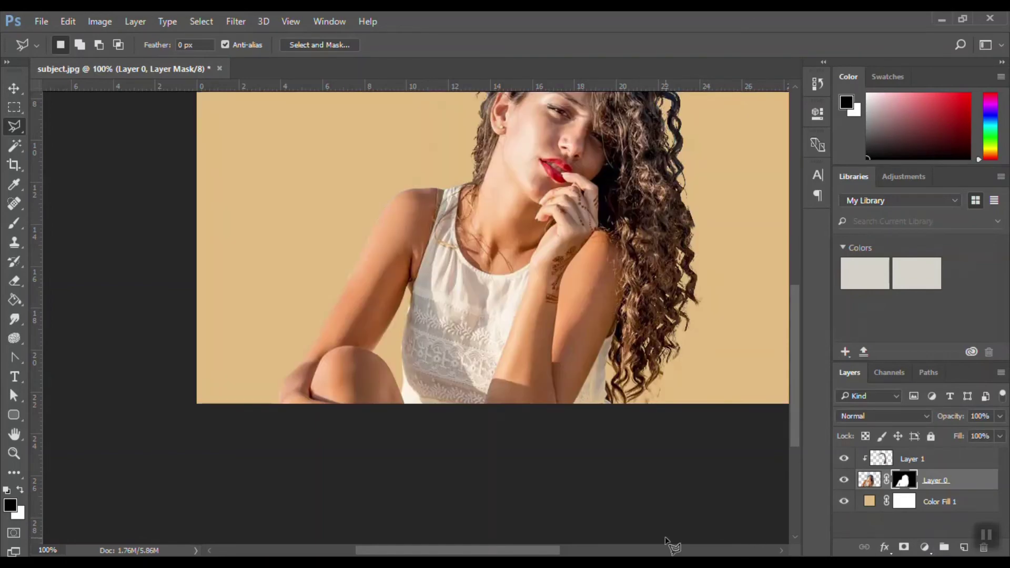
Step: Examine the flyaway hairs above the ear and forehead closely, both in the image and in Layer 0's mask
{"action": "scroll", "coordinate": [797, 323], "scroll_direction": "up", "scroll_amount": 5}
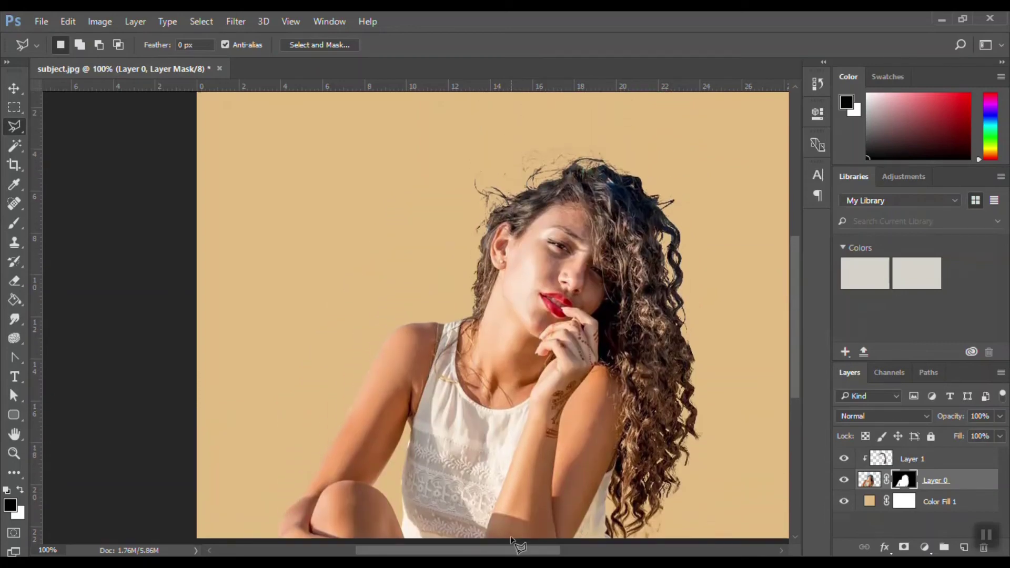
{"action": "left_click_drag", "start_coordinate": [497, 552], "coordinate": [537, 553]}
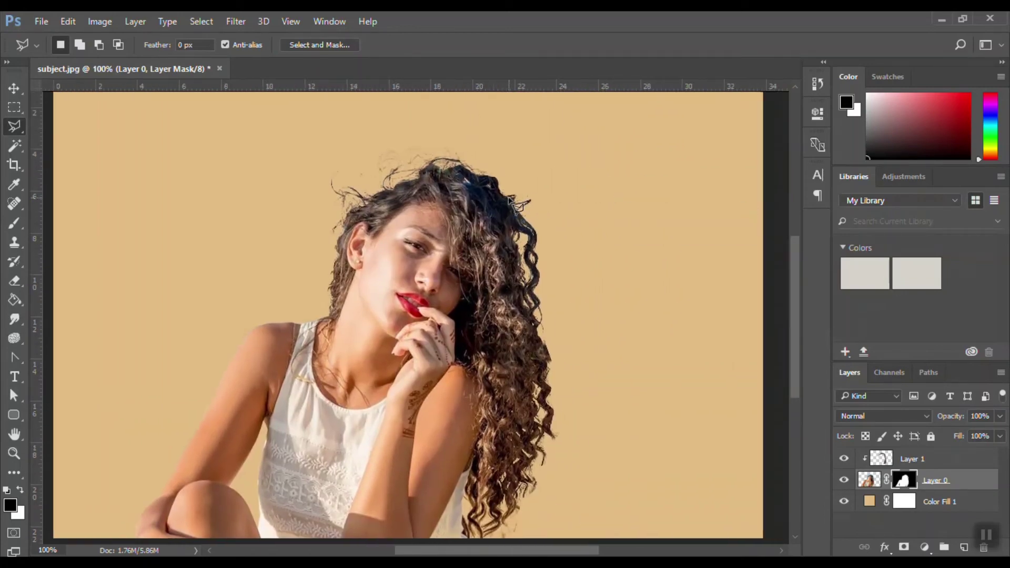
{"action": "key", "text": "z"}
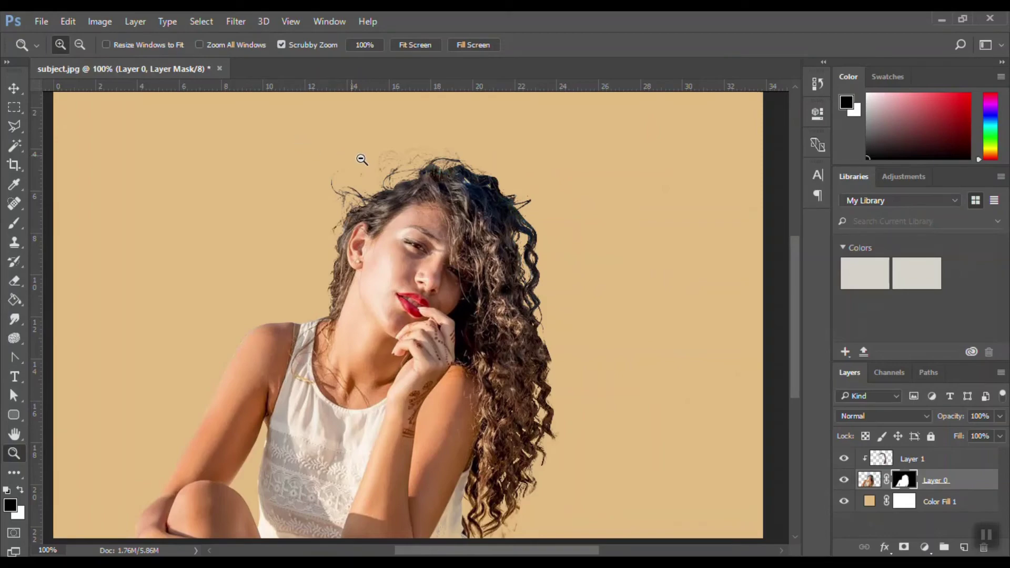
{"action": "left_click_drag", "start_coordinate": [361, 158], "coordinate": [395, 176]}
{"action": "left_click_drag", "start_coordinate": [329, 149], "coordinate": [399, 249]}
{"action": "key", "text": "alt"}
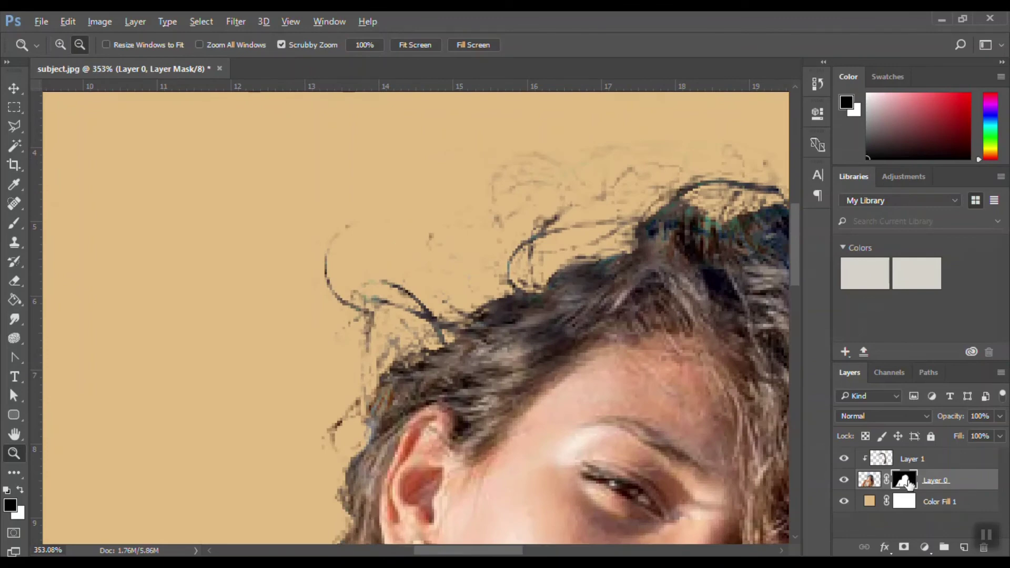
{"action": "left_click", "coordinate": [909, 483], "text": "alt"}
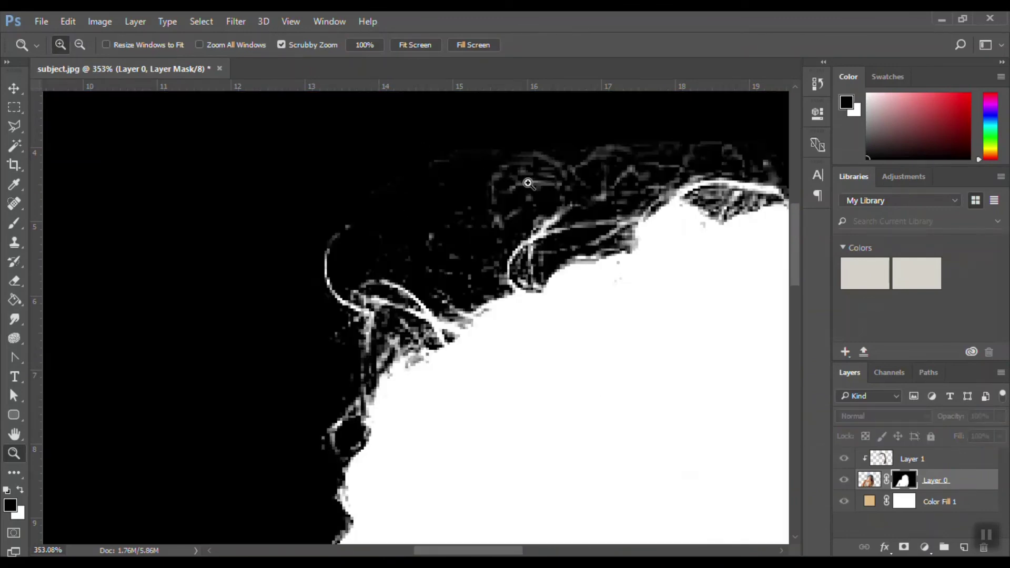
{"action": "key", "text": "alt"}
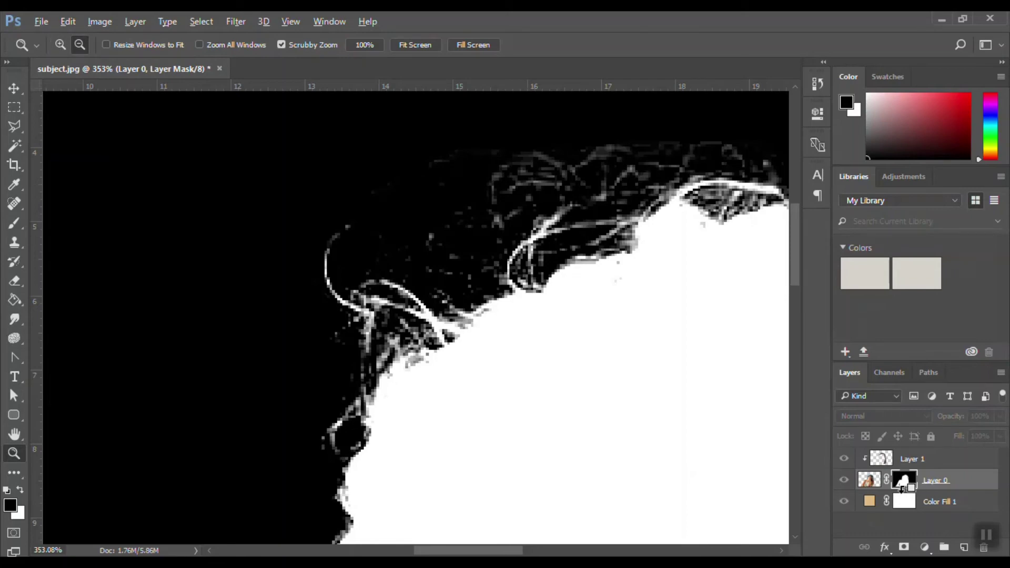
{"action": "left_click", "coordinate": [902, 484], "text": "alt"}
{"action": "left_click", "coordinate": [902, 485], "text": "alt"}
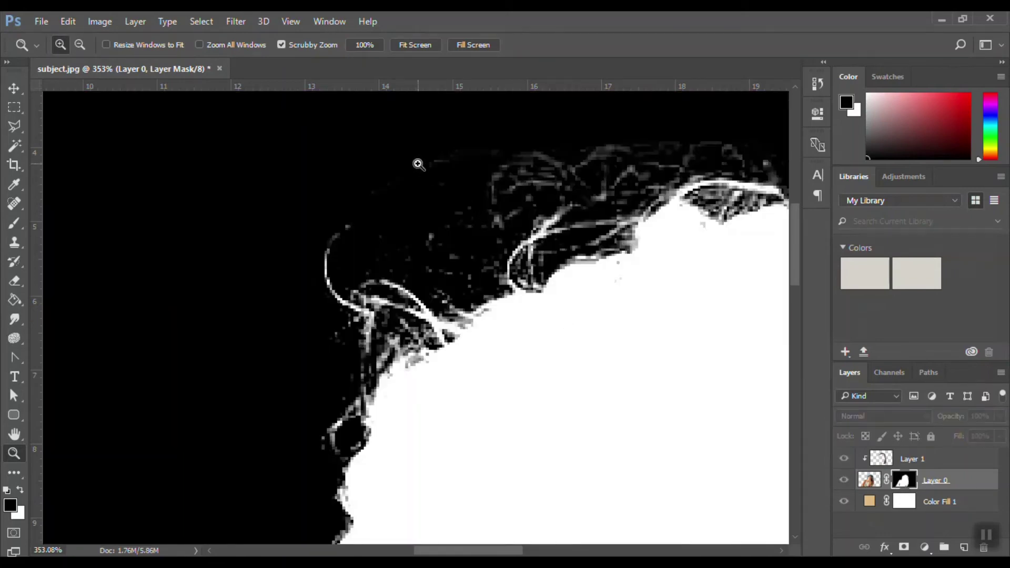
Step: Activate the Brush tool for Layer 0's mask and reduce the brush size to 25 px, keeping black as the paint color
{"action": "key", "text": "b"}
{"action": "key", "text": "bracketleft"}
{"action": "key", "text": "bracketleft"}
{"action": "key", "text": "bracketleft"}
{"action": "key", "text": "bracketleft"}
{"action": "key", "text": "bracketleft"}
{"action": "key", "text": "bracketleft"}
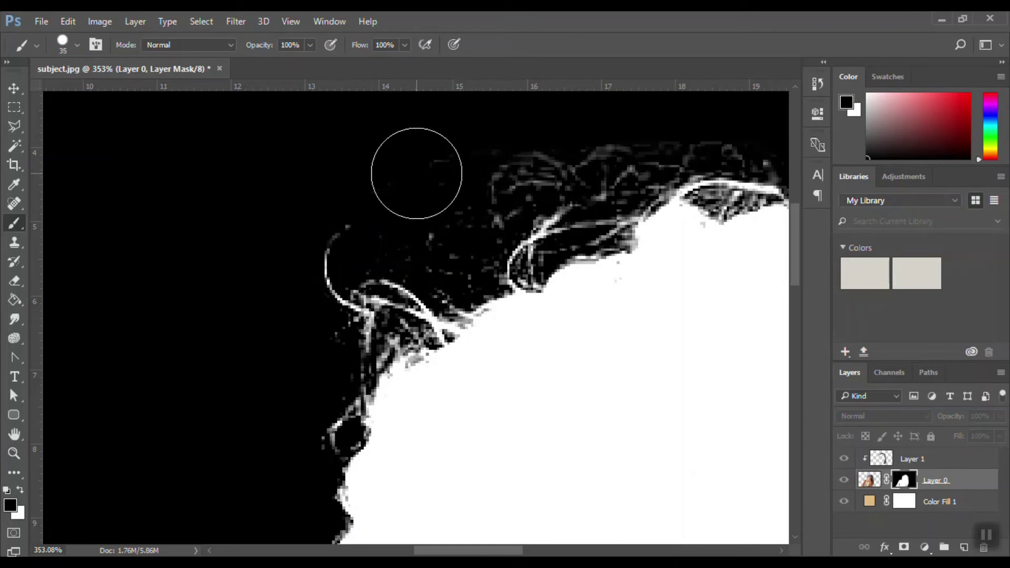
{"action": "key", "text": "bracketleft"}
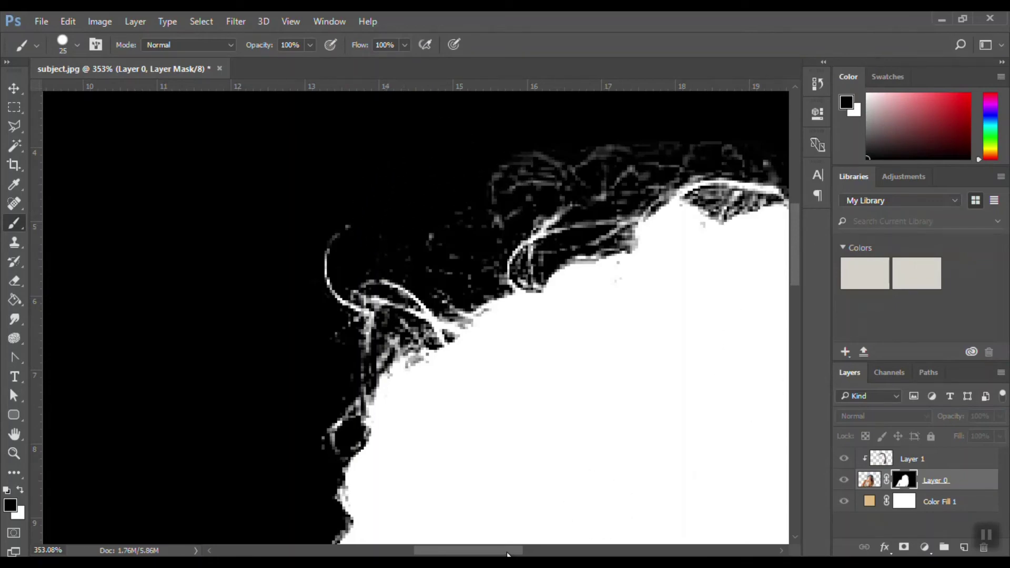
Step: Inspect Layer 0's mask for gray residue over the crown and down the long curls, and return to the full-color image
{"action": "left_click_drag", "start_coordinate": [508, 554], "coordinate": [543, 554]}
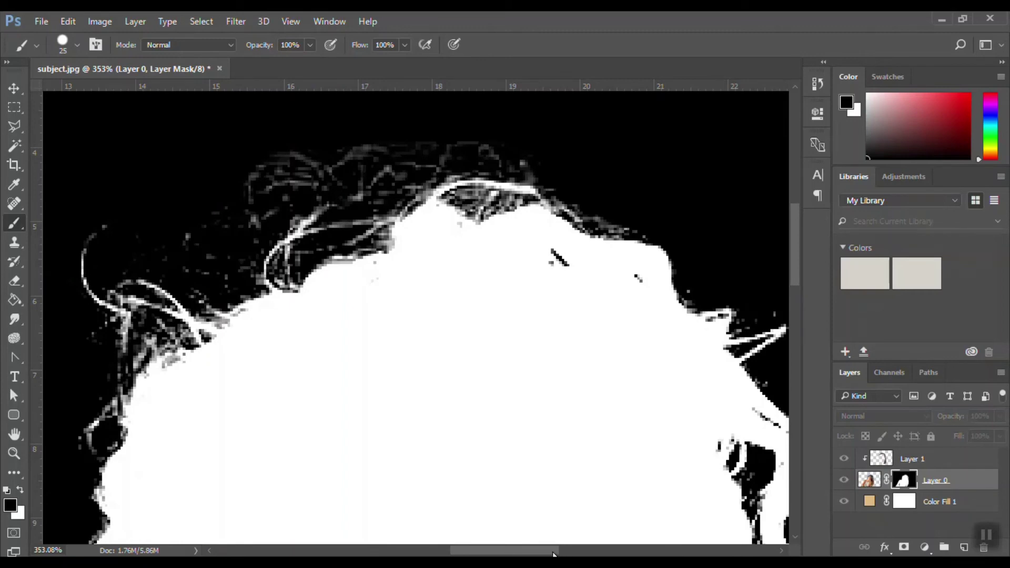
{"action": "left_click_drag", "start_coordinate": [554, 554], "coordinate": [579, 553]}
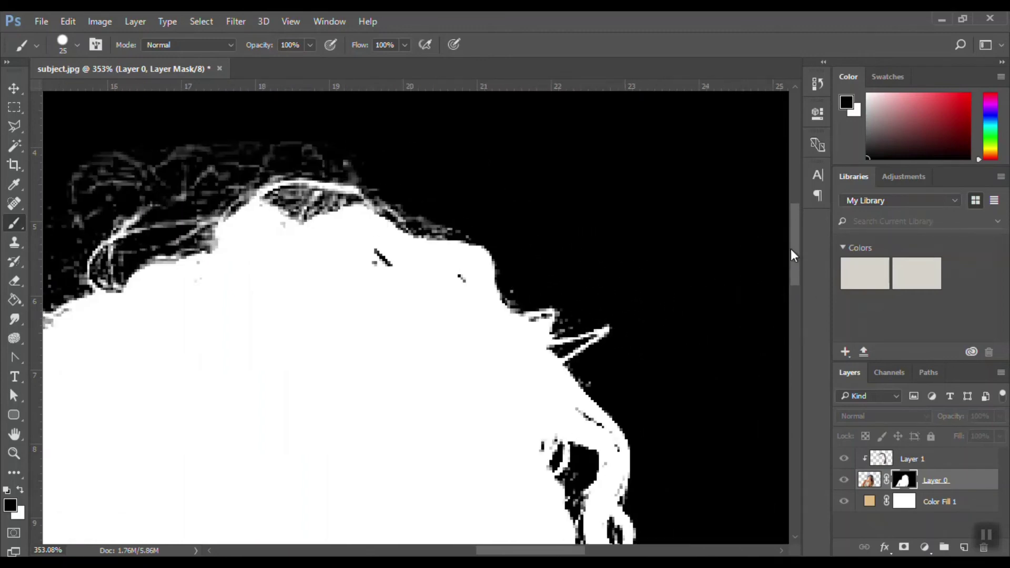
{"action": "mouse_move", "coordinate": [798, 250]}
{"action": "left_mouse_down"}
{"action": "mouse_move", "coordinate": [825, 378]}
{"action": "mouse_move", "coordinate": [801, 351]}
{"action": "left_mouse_up"}
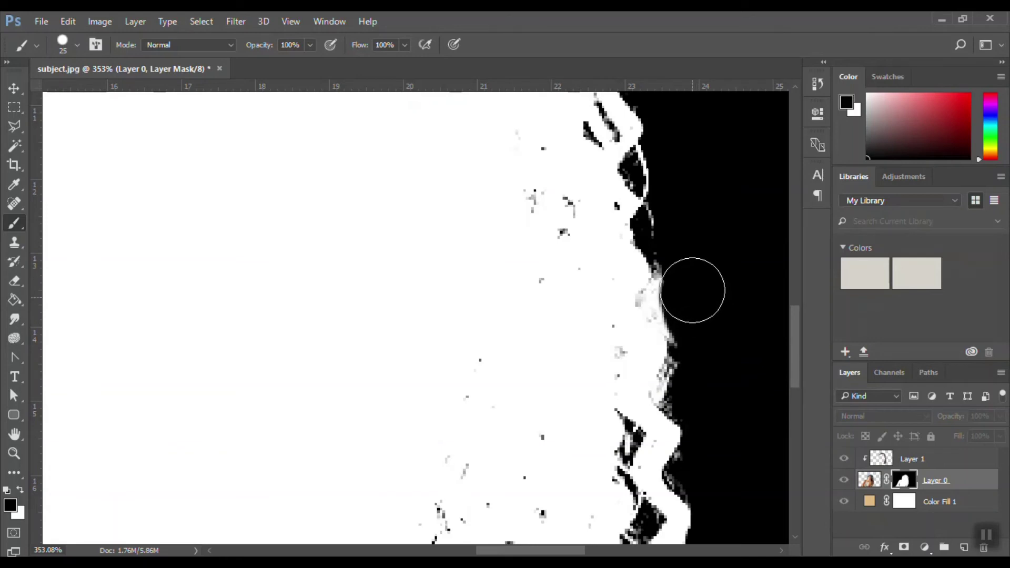
{"action": "left_click_drag", "start_coordinate": [798, 330], "coordinate": [799, 355]}
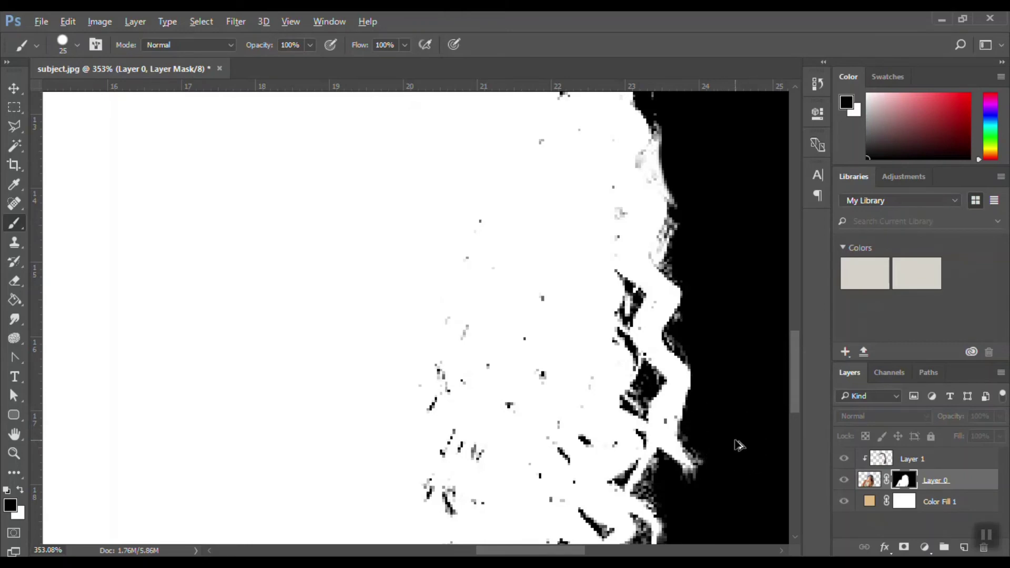
{"action": "key", "text": "ctrl+1"}
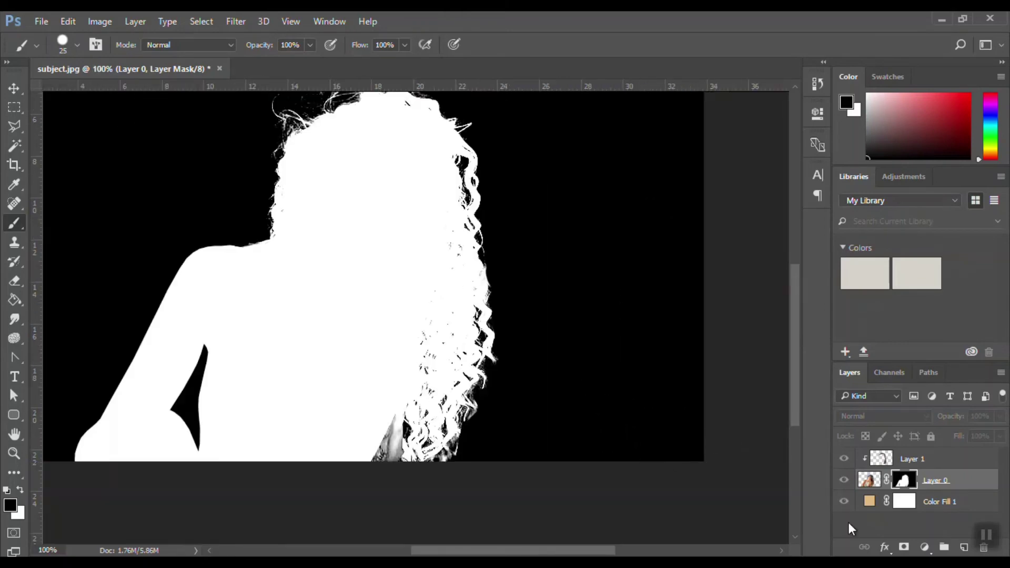
{"action": "left_click", "coordinate": [911, 485], "text": "alt"}
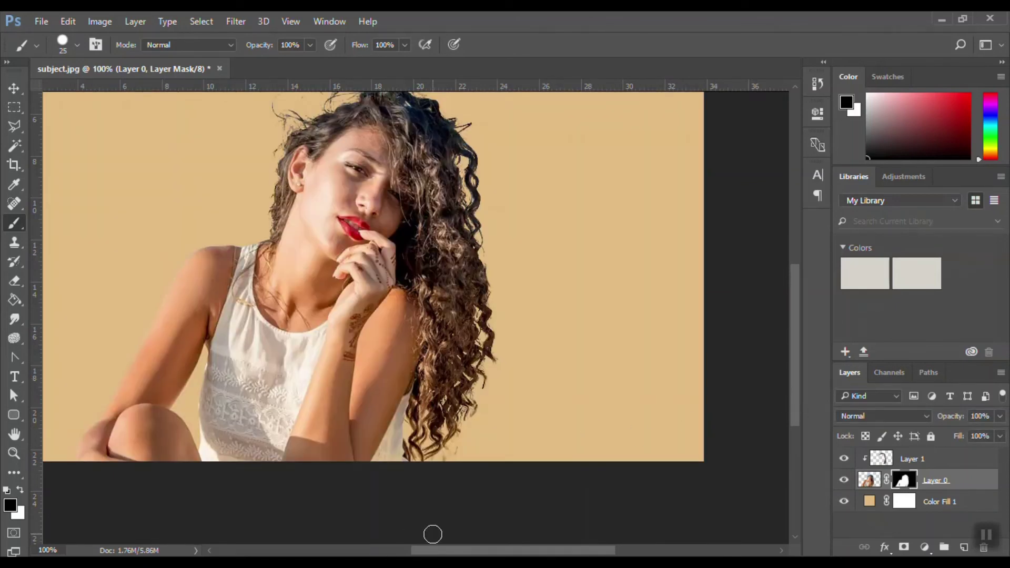
{"action": "left_click_drag", "start_coordinate": [446, 554], "coordinate": [419, 554]}
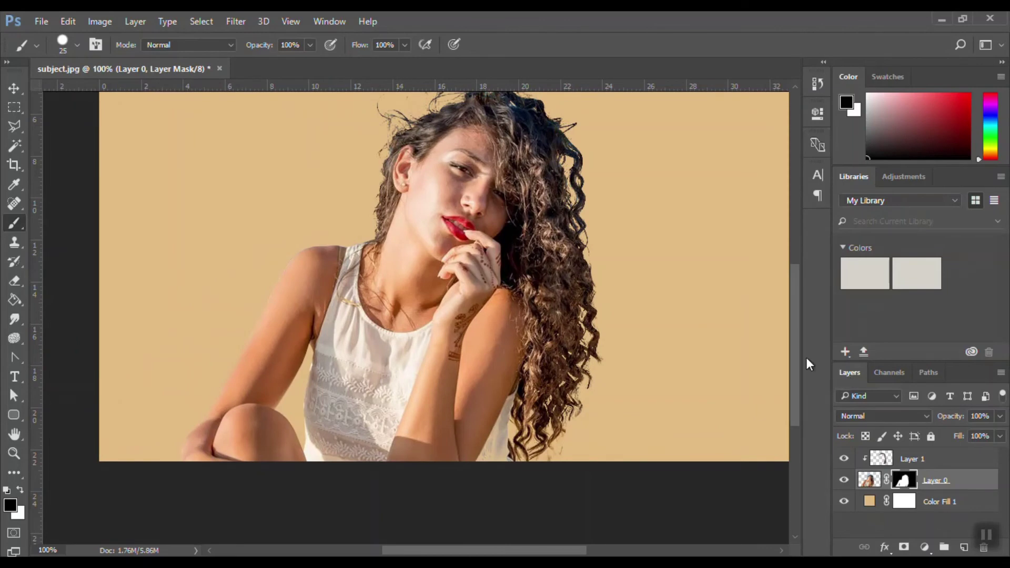
{"action": "left_click_drag", "start_coordinate": [797, 348], "coordinate": [787, 324]}
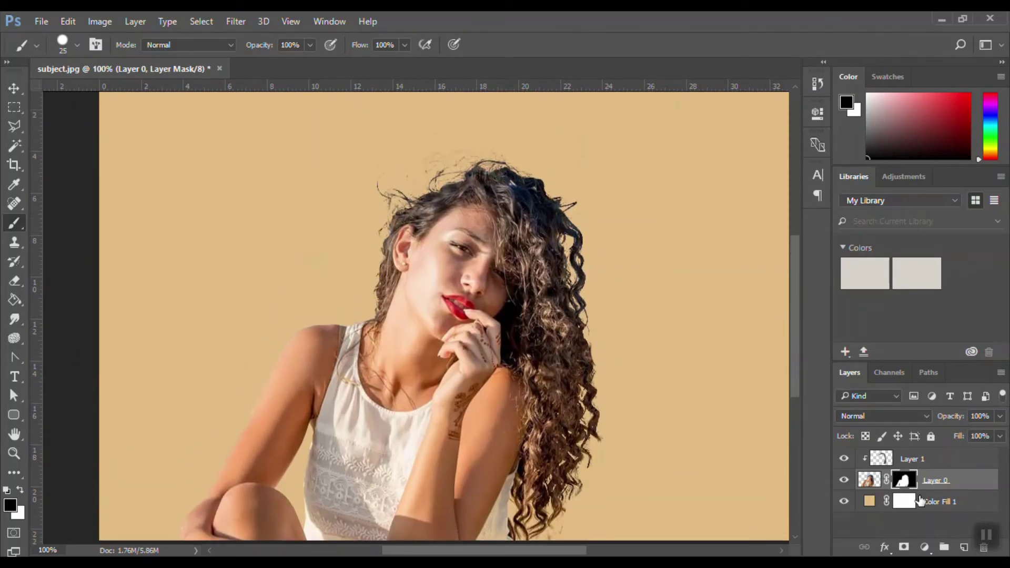
Step: Change the Color Fill 1 background to the dark orange-brown #955b07
{"action": "left_click", "coordinate": [921, 501]}
{"action": "double_click", "coordinate": [869, 502]}
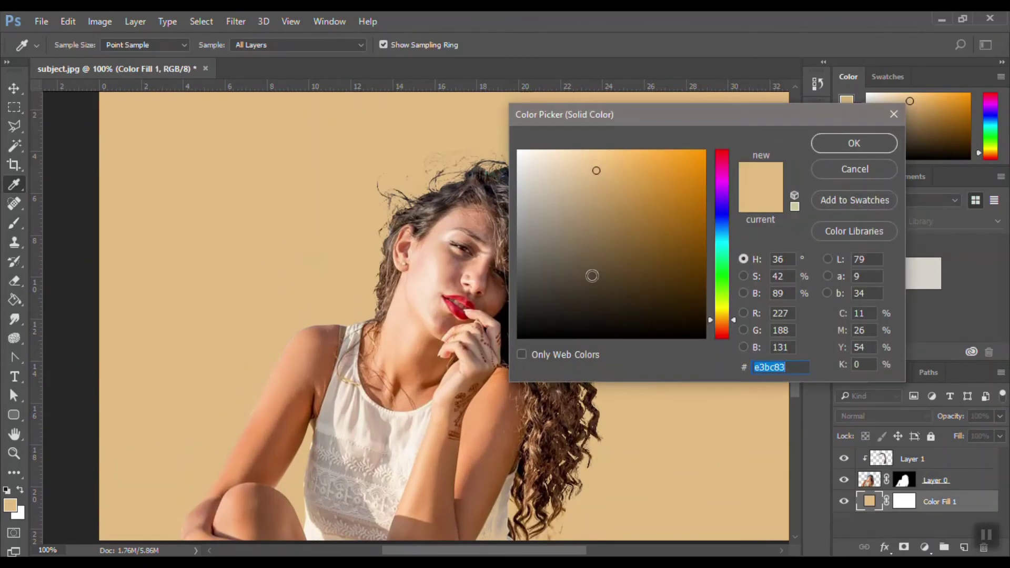
{"action": "left_click", "coordinate": [697, 228]}
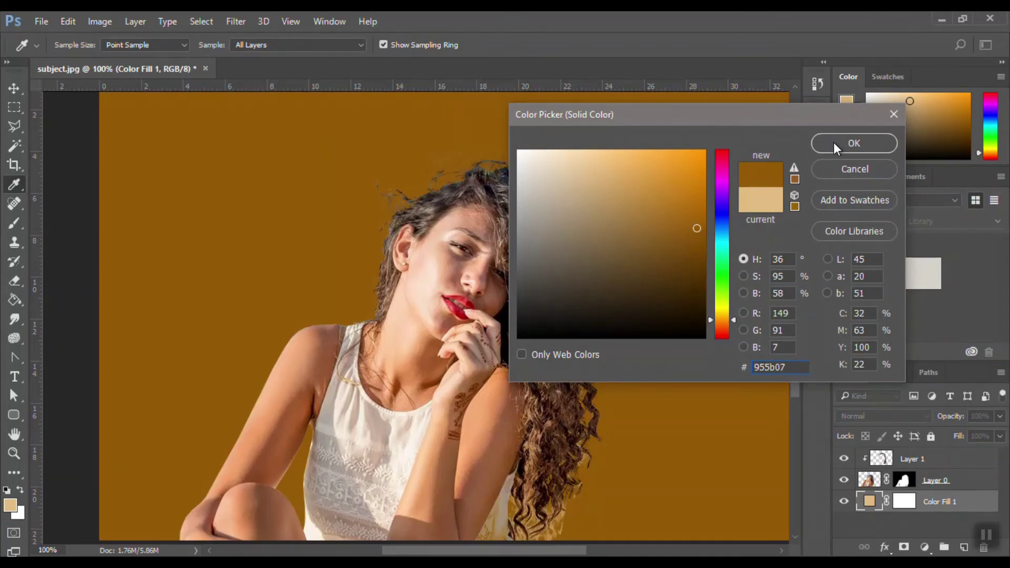
{"action": "left_click", "coordinate": [835, 143]}
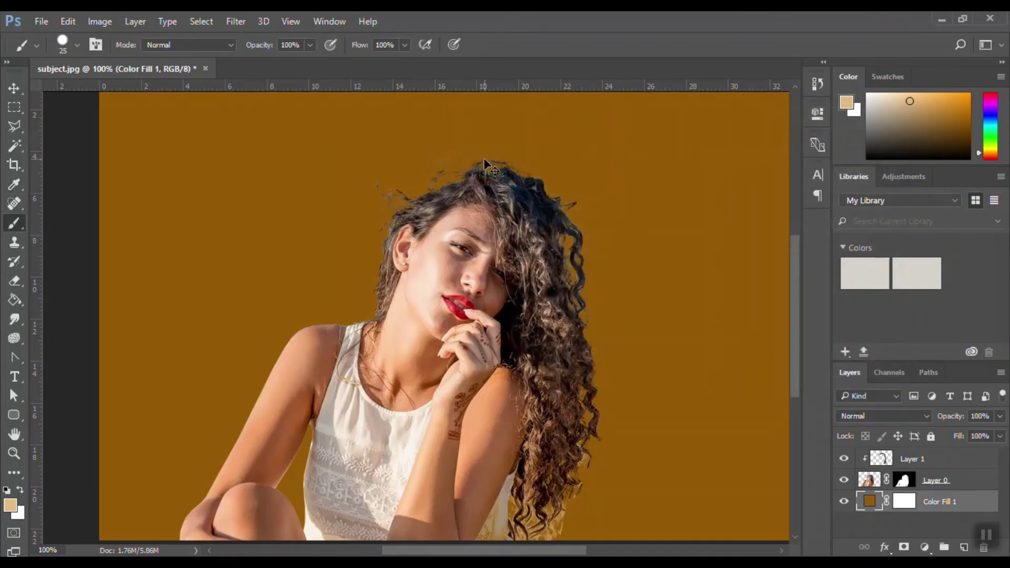
Step: Check the hair edges around the crown, curls and forehead for color fringes against the darker background
{"action": "key", "text": "ctrl+plus"}
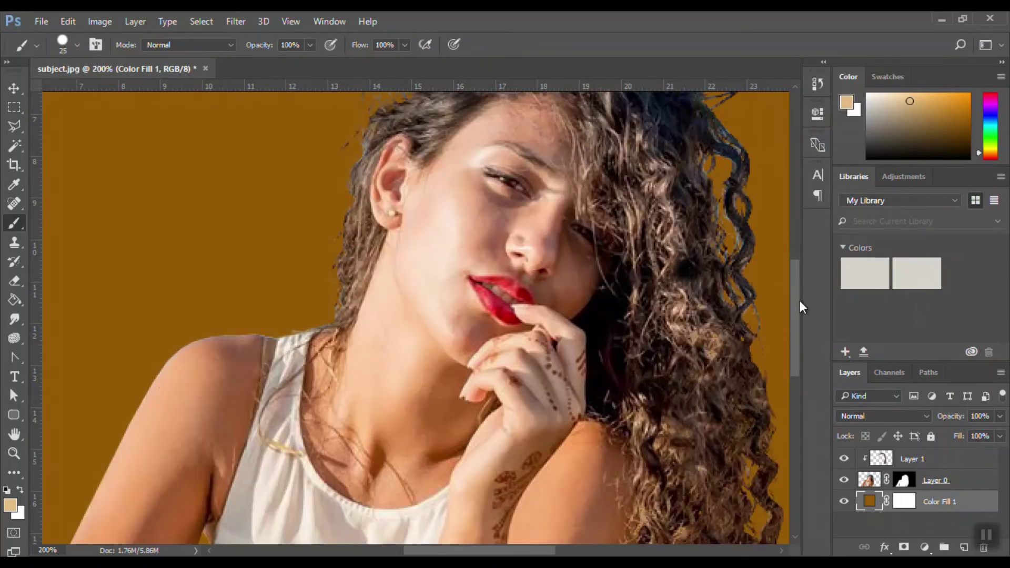
{"action": "left_click_drag", "start_coordinate": [800, 301], "coordinate": [780, 244]}
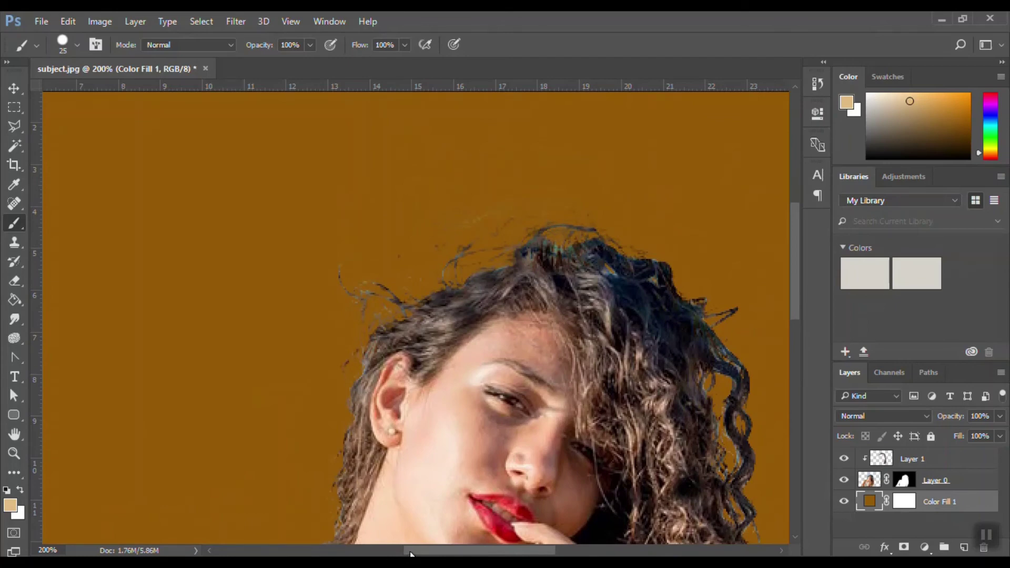
{"action": "left_click_drag", "start_coordinate": [410, 554], "coordinate": [442, 553]}
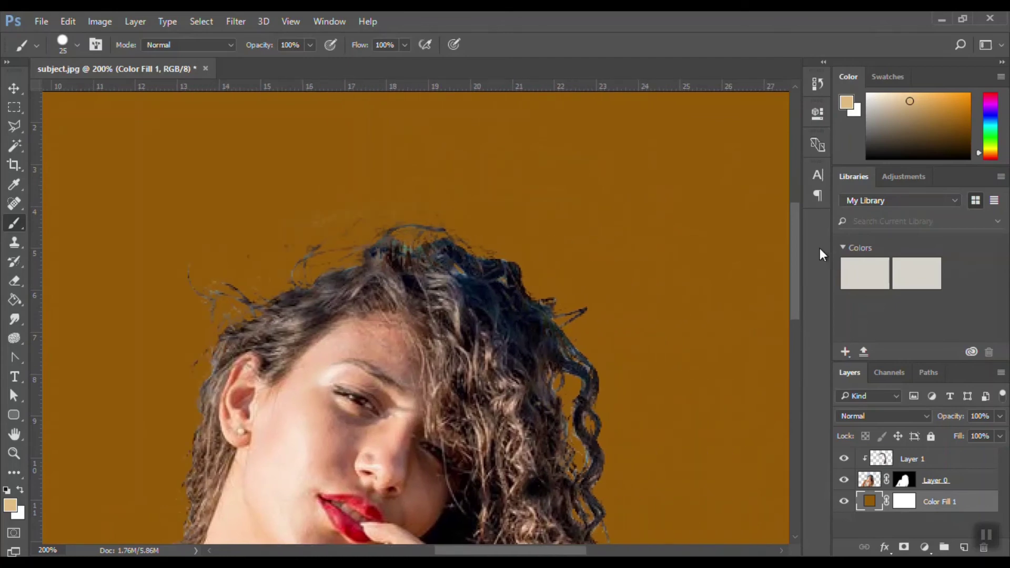
{"action": "left_click_drag", "start_coordinate": [795, 239], "coordinate": [794, 229]}
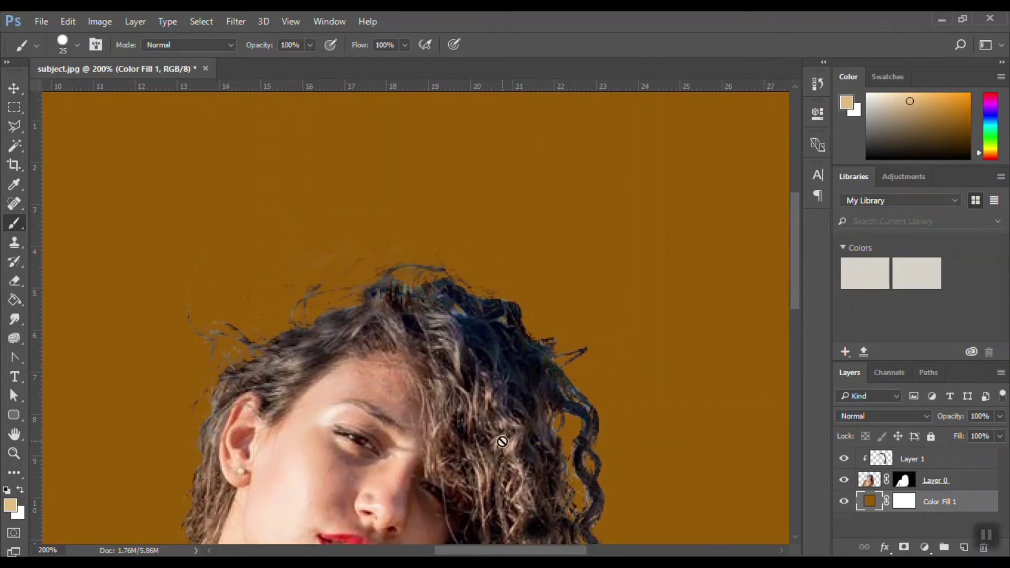
{"action": "left_click_drag", "start_coordinate": [469, 555], "coordinate": [438, 553]}
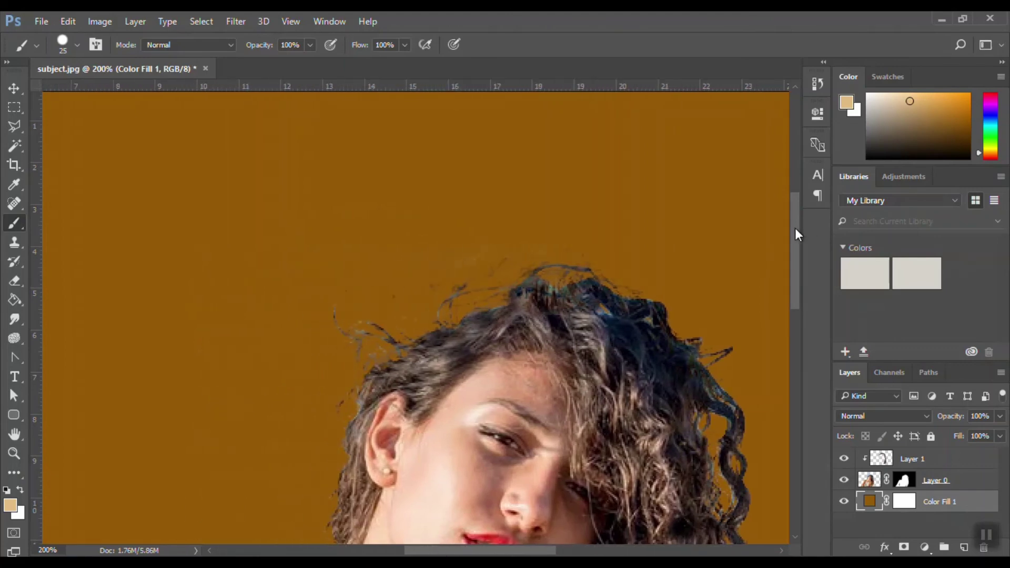
{"action": "mouse_move", "coordinate": [794, 229]}
{"action": "left_mouse_down"}
{"action": "mouse_move", "coordinate": [791, 207]}
{"action": "mouse_move", "coordinate": [797, 229]}
{"action": "left_mouse_up"}
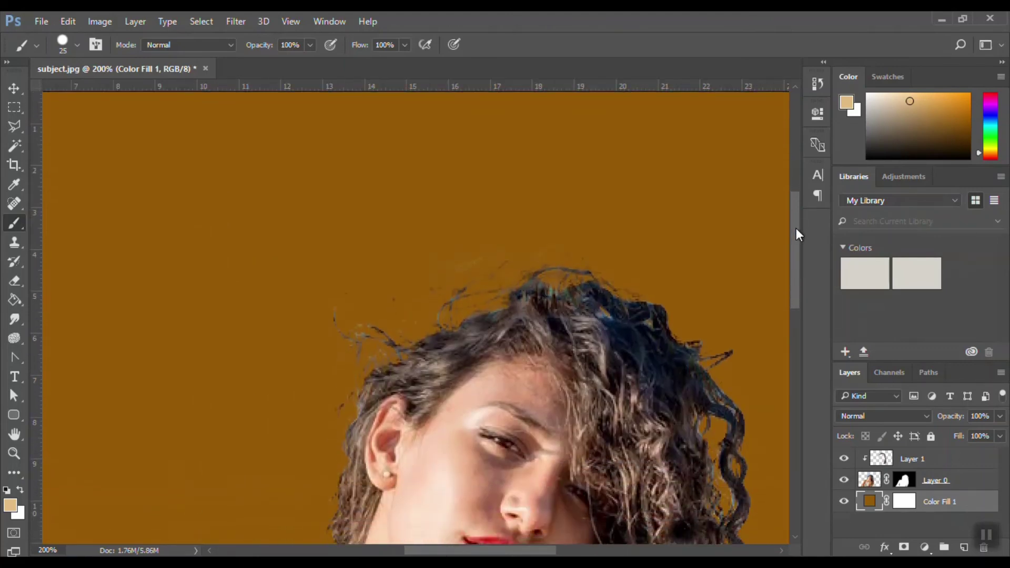
Step: On Layer 1, clone nearby dark hair over the blue flyaway strands above the ear with the Clone Stamp tool
{"action": "key", "text": "ctrl+plus"}
{"action": "key", "text": "ctrl+plus"}
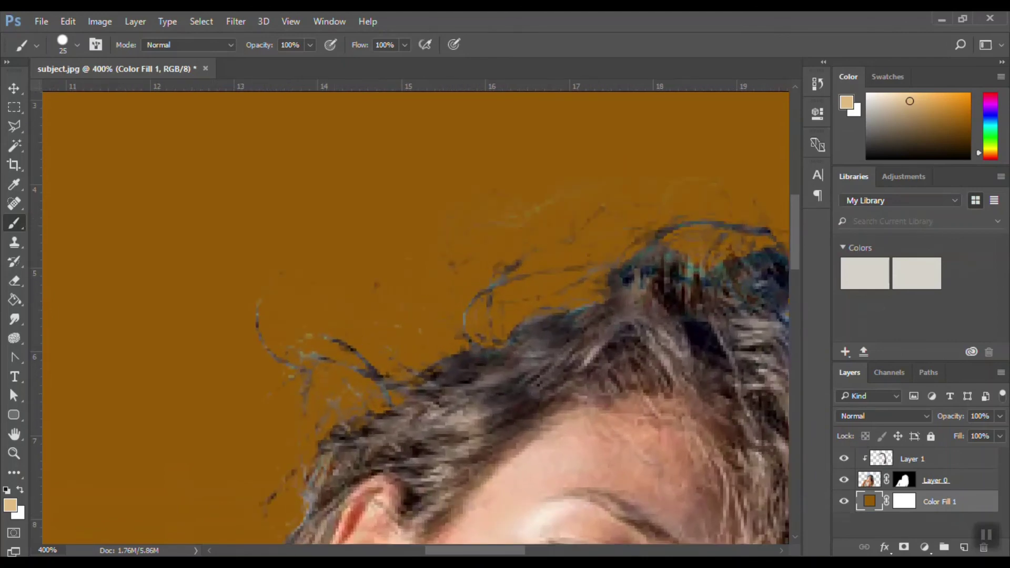
{"action": "left_click_drag", "start_coordinate": [482, 555], "coordinate": [499, 552]}
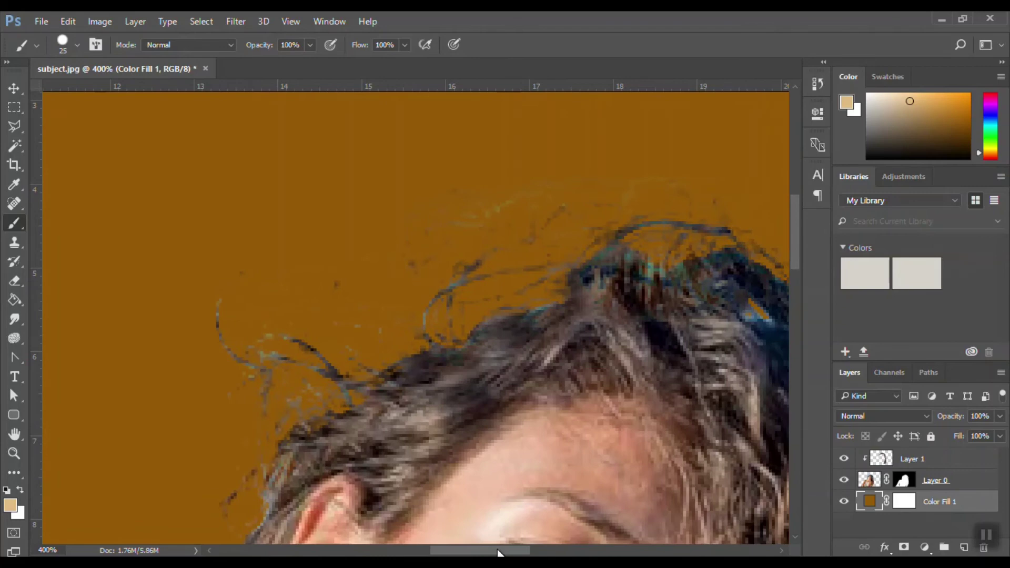
{"action": "left_click", "coordinate": [945, 459]}
{"action": "key", "text": "s"}
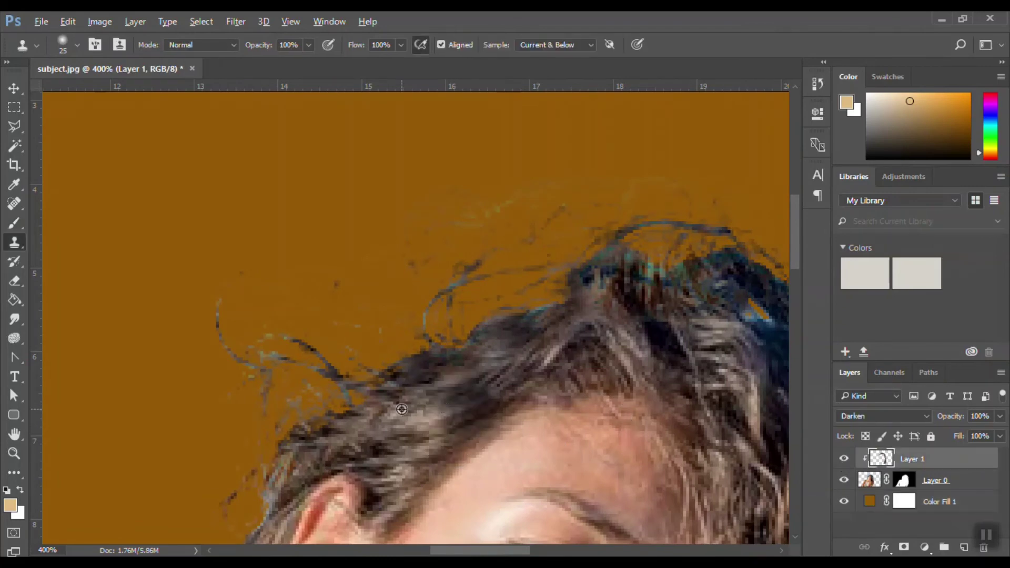
{"action": "left_click", "coordinate": [408, 425], "text": "alt"}
{"action": "left_click", "coordinate": [349, 396]}
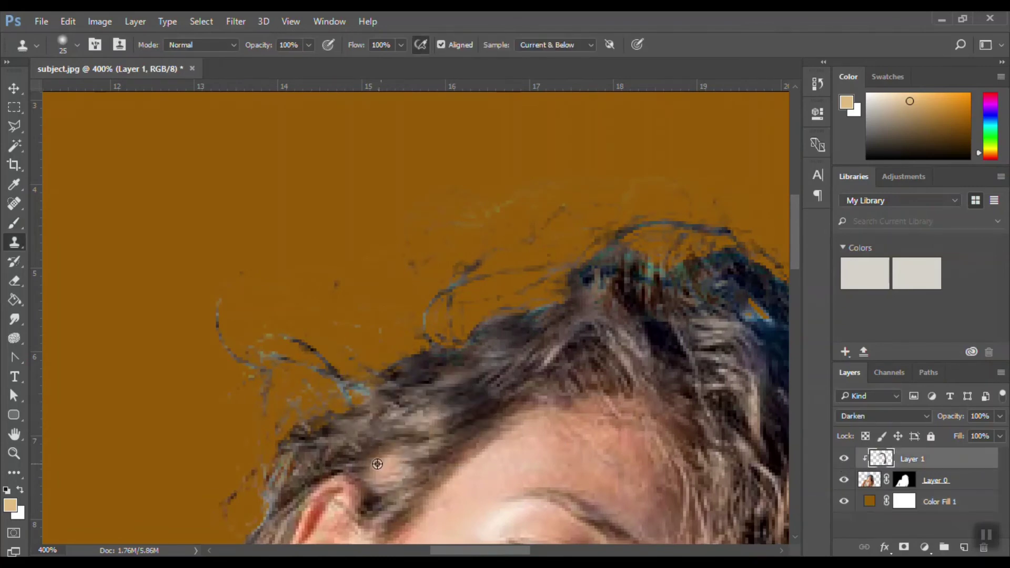
{"action": "left_click", "coordinate": [417, 373], "text": "alt"}
{"action": "mouse_move", "coordinate": [400, 375]}
{"action": "left_mouse_down"}
{"action": "mouse_move", "coordinate": [352, 392]}
{"action": "mouse_move", "coordinate": [333, 381]}
{"action": "mouse_move", "coordinate": [352, 367]}
{"action": "mouse_move", "coordinate": [250, 349]}
{"action": "mouse_move", "coordinate": [251, 375]}
{"action": "mouse_move", "coordinate": [358, 375]}
{"action": "left_mouse_up"}
{"action": "left_click", "coordinate": [444, 377], "text": "alt"}
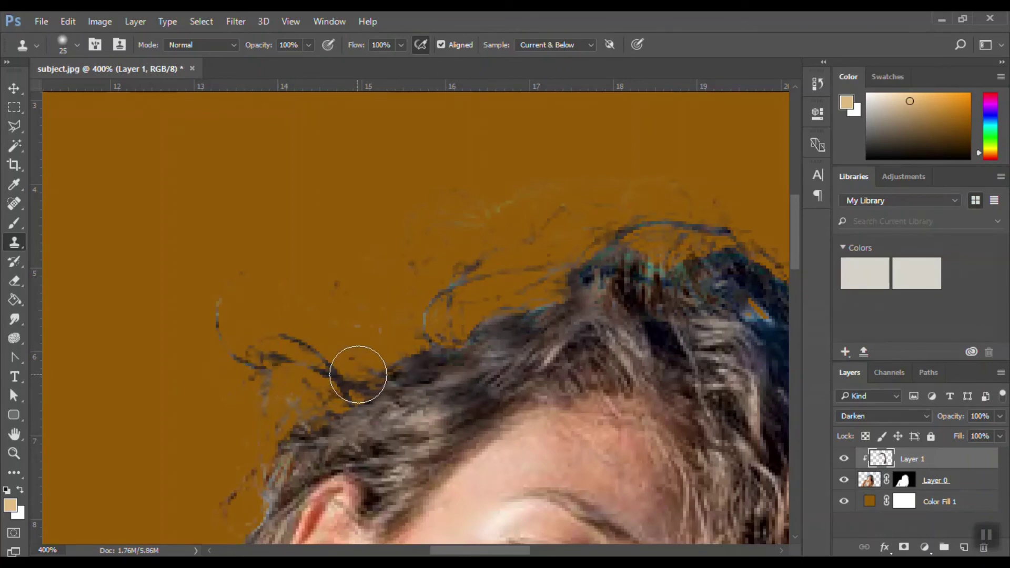
Step: Clone dark hair over the blue looped strand and the faint flyaways above the forehead hairline
{"action": "left_click", "coordinate": [517, 329], "text": "alt"}
{"action": "mouse_move", "coordinate": [424, 328]}
{"action": "left_mouse_down"}
{"action": "mouse_move", "coordinate": [442, 300]}
{"action": "mouse_move", "coordinate": [476, 303]}
{"action": "mouse_move", "coordinate": [460, 273]}
{"action": "left_mouse_up"}
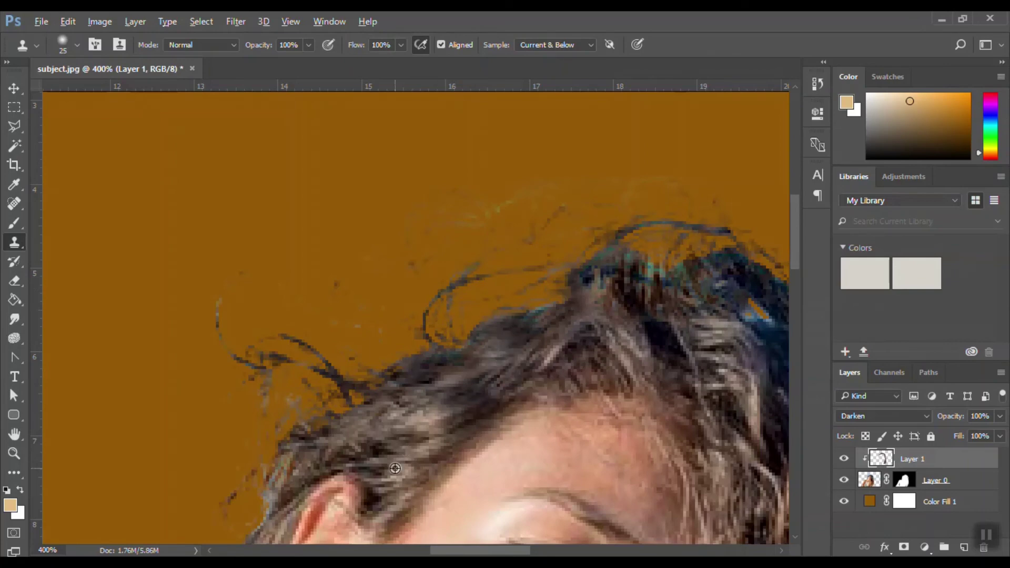
{"action": "left_click", "coordinate": [478, 408], "text": "alt"}
{"action": "left_click_drag", "start_coordinate": [468, 271], "coordinate": [465, 275]}
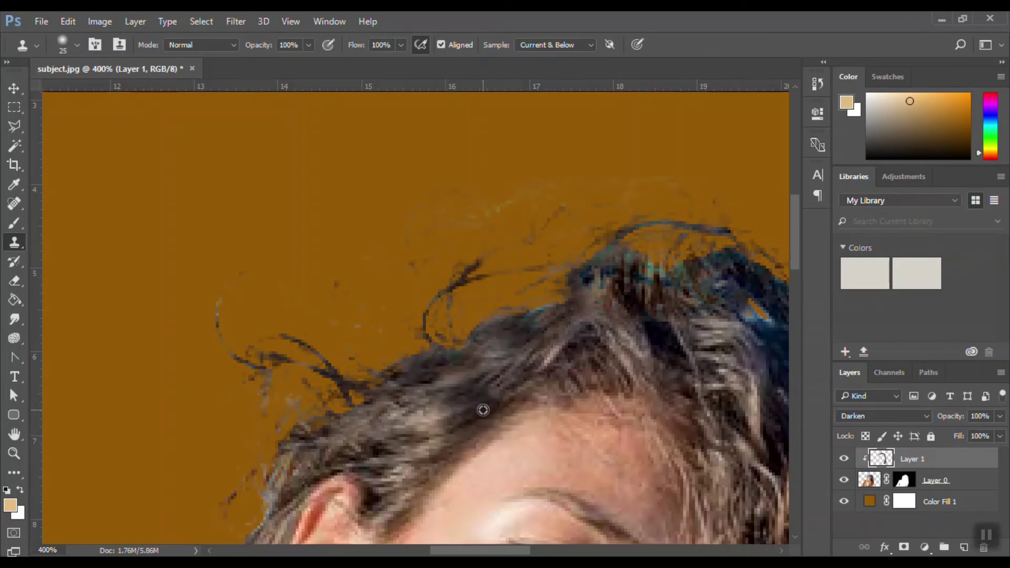
{"action": "left_click", "coordinate": [483, 410], "text": "alt"}
{"action": "mouse_move", "coordinate": [485, 233]}
{"action": "left_mouse_down"}
{"action": "mouse_move", "coordinate": [516, 207]}
{"action": "mouse_move", "coordinate": [564, 201]}
{"action": "left_mouse_up"}
{"action": "mouse_move", "coordinate": [322, 442]}
{"action": "left_mouse_down"}
{"action": "mouse_move", "coordinate": [333, 428]}
{"action": "mouse_move", "coordinate": [363, 425]}
{"action": "left_mouse_up"}
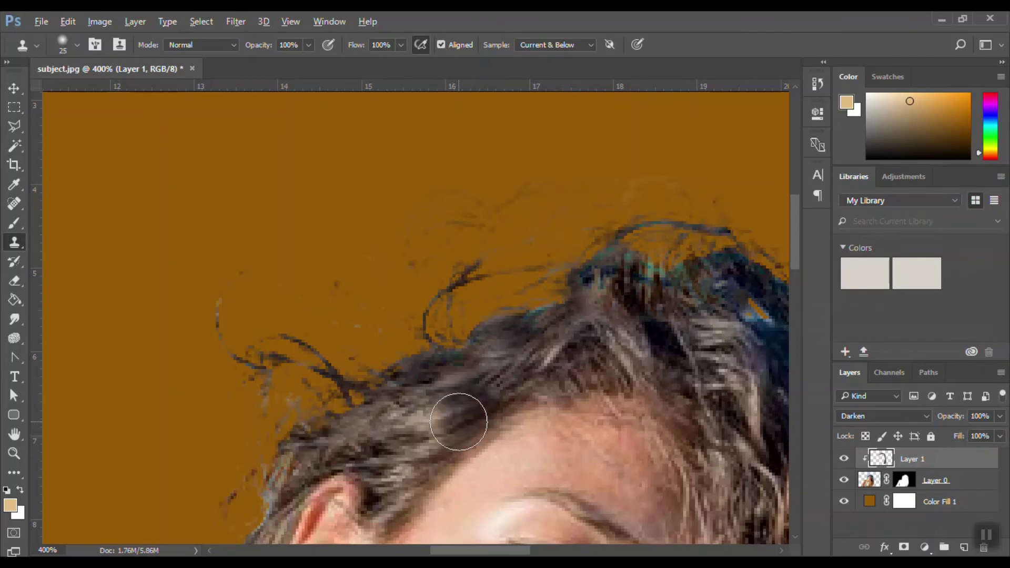
Step: Clone clean brown hair over the teal fringe on the raised tuft at the top of the crown
{"action": "left_click", "coordinate": [480, 406], "text": "alt"}
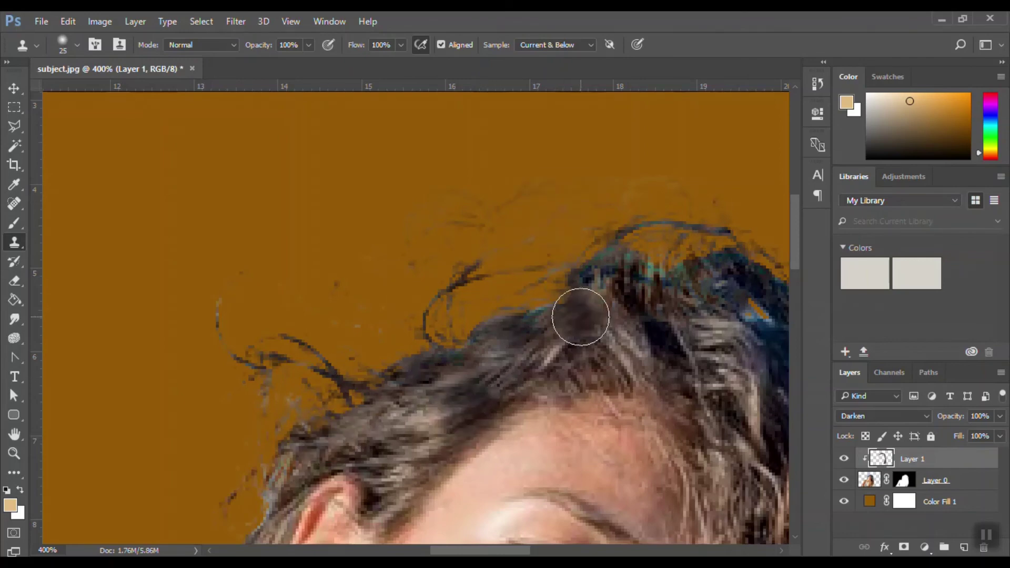
{"action": "mouse_move", "coordinate": [649, 282]}
{"action": "left_mouse_down"}
{"action": "mouse_move", "coordinate": [611, 245]}
{"action": "mouse_move", "coordinate": [630, 310]}
{"action": "mouse_move", "coordinate": [610, 268]}
{"action": "mouse_move", "coordinate": [649, 296]}
{"action": "mouse_move", "coordinate": [659, 320]}
{"action": "left_mouse_up"}
{"action": "left_click", "coordinate": [624, 345], "text": "alt"}
{"action": "left_click", "coordinate": [689, 319], "text": "alt"}
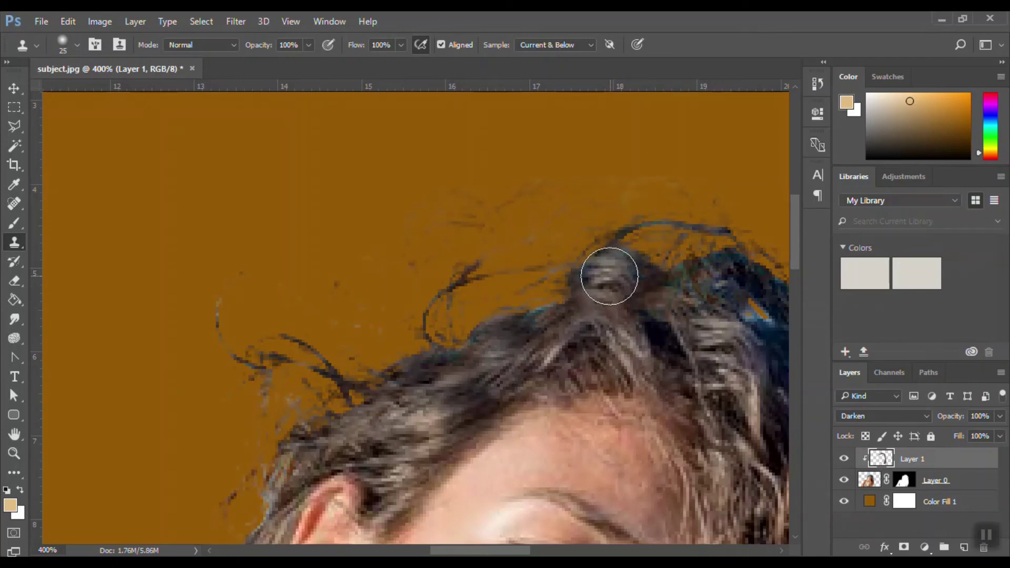
{"action": "left_click", "coordinate": [534, 337], "text": "alt"}
{"action": "mouse_move", "coordinate": [599, 272]}
{"action": "left_mouse_down"}
{"action": "mouse_move", "coordinate": [631, 263]}
{"action": "mouse_move", "coordinate": [736, 298]}
{"action": "mouse_move", "coordinate": [570, 300]}
{"action": "left_mouse_up"}
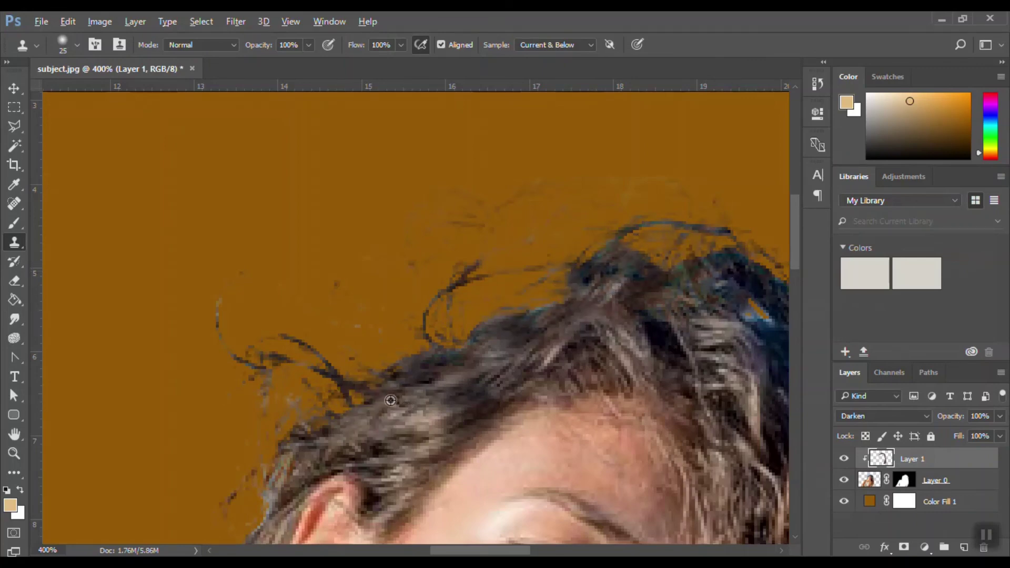
Step: Clone dark hair over the outermost curved flyaway and the small strands hanging from it beside the ear
{"action": "left_click", "coordinate": [428, 367], "text": "alt"}
{"action": "left_click", "coordinate": [219, 312]}
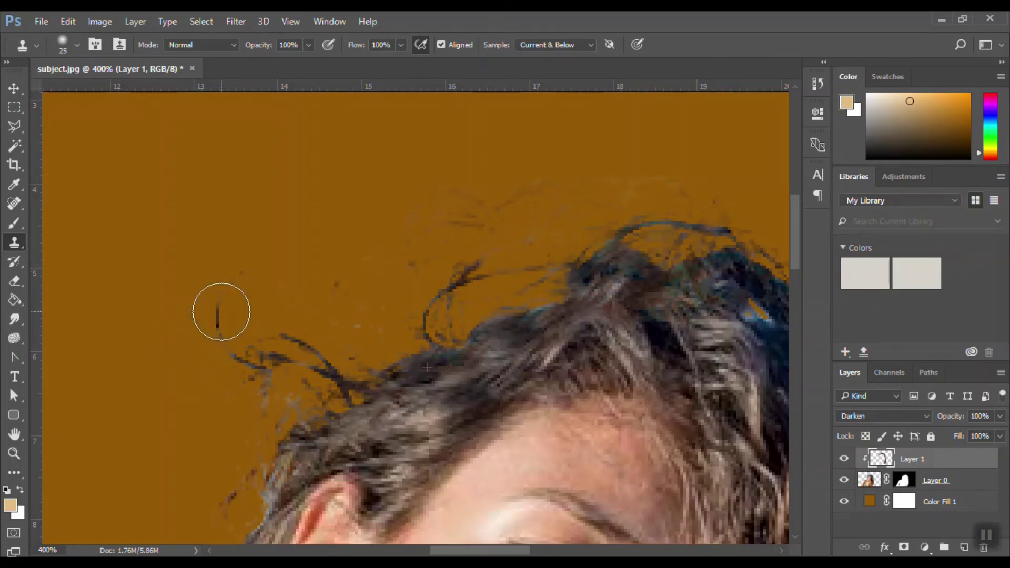
{"action": "left_click", "coordinate": [427, 367], "text": "alt"}
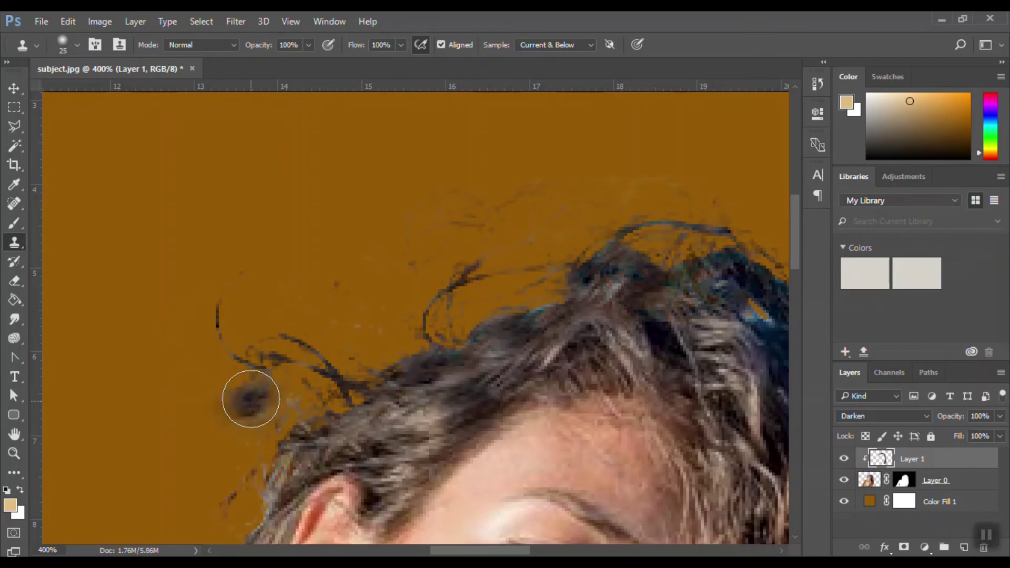
{"action": "left_click_drag", "start_coordinate": [263, 395], "coordinate": [267, 368]}
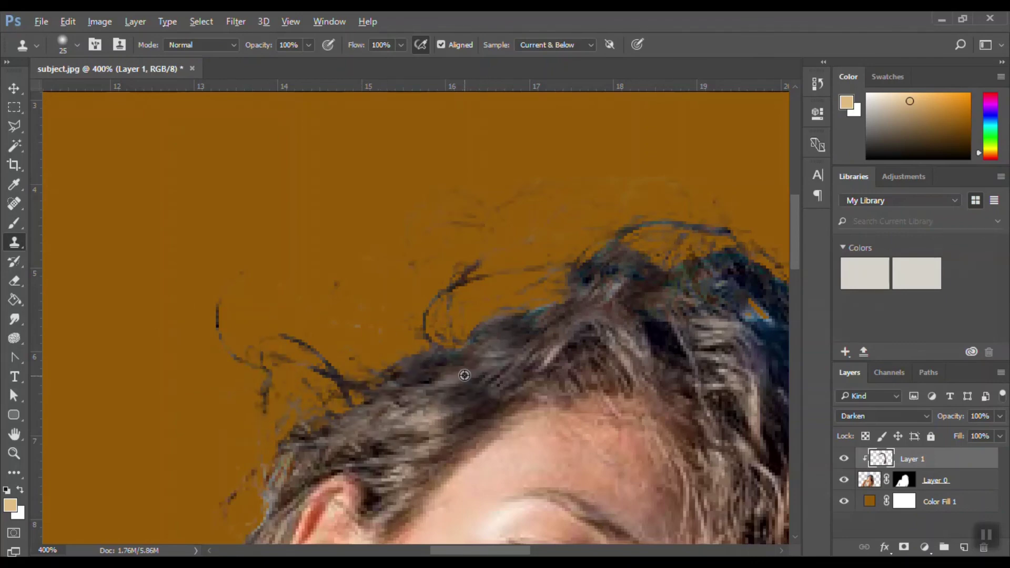
{"action": "left_click", "coordinate": [463, 375], "text": "alt"}
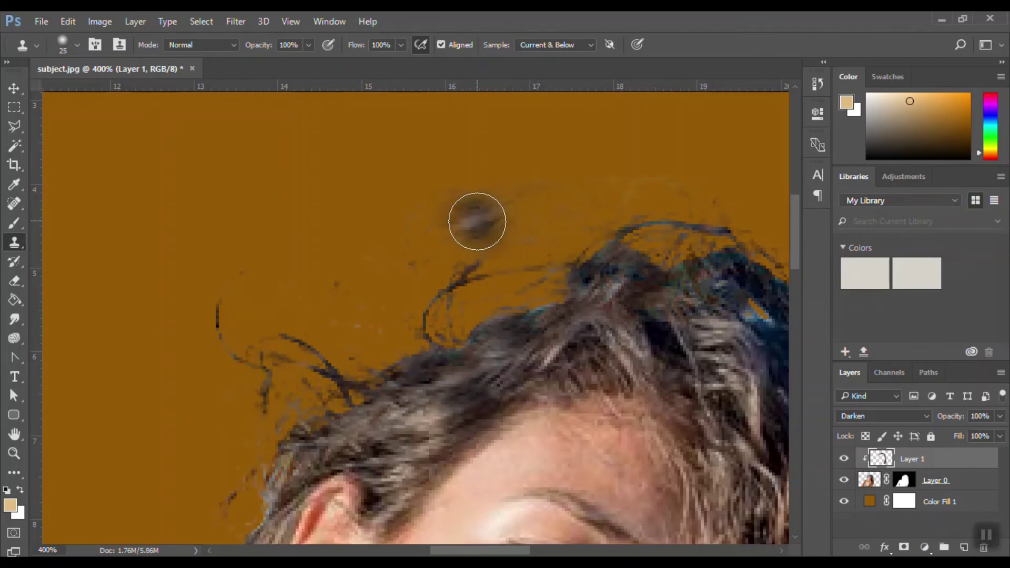
{"action": "left_click", "coordinate": [535, 247]}
{"action": "key", "text": "ctrl+z"}
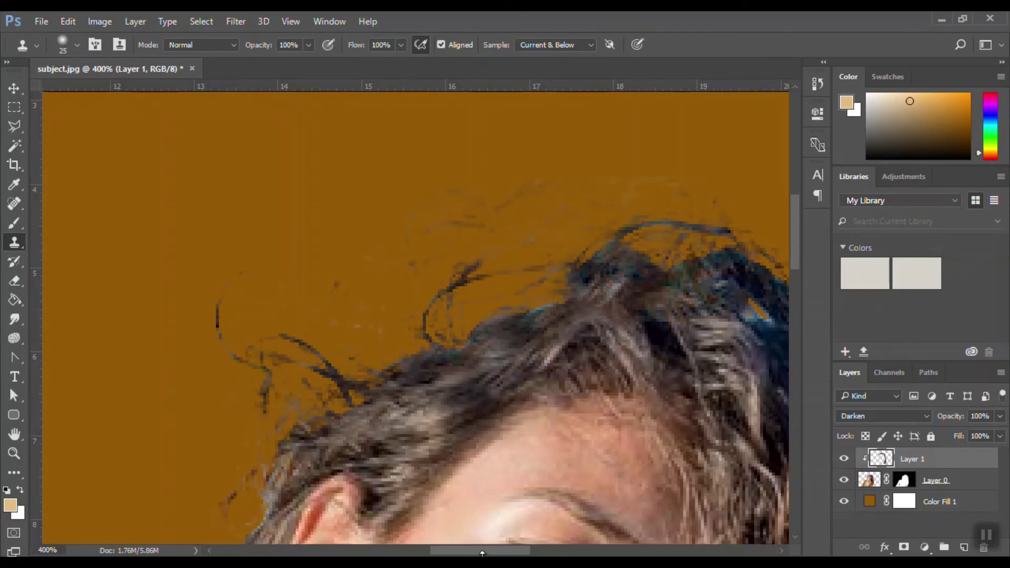
Step: Clone dark hair over the blue edge and pointed flyaways on the curly side of the crown
{"action": "left_click_drag", "start_coordinate": [482, 553], "coordinate": [526, 552]}
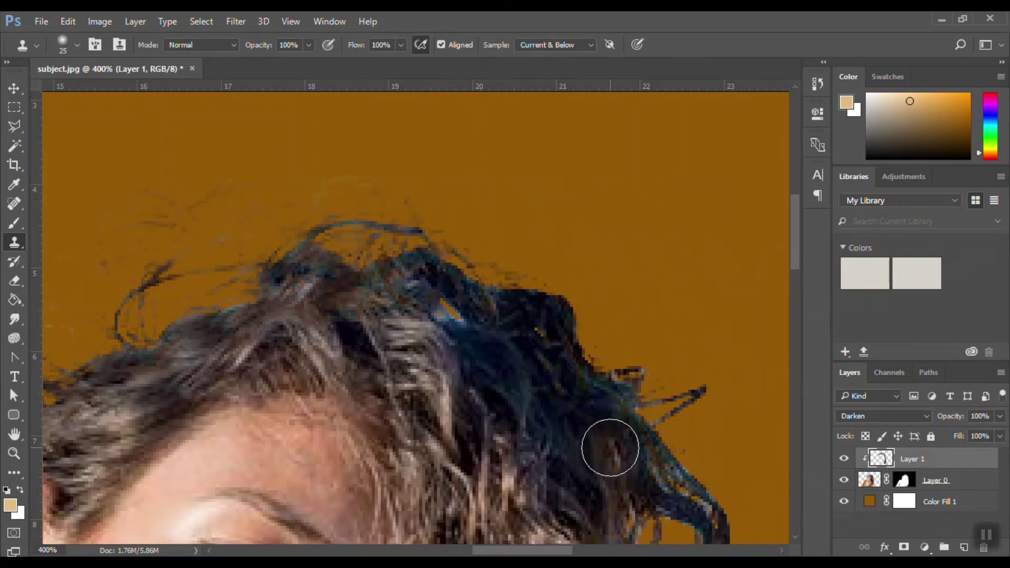
{"action": "left_click", "coordinate": [545, 424], "text": "alt"}
{"action": "left_click_drag", "start_coordinate": [605, 408], "coordinate": [650, 375]}
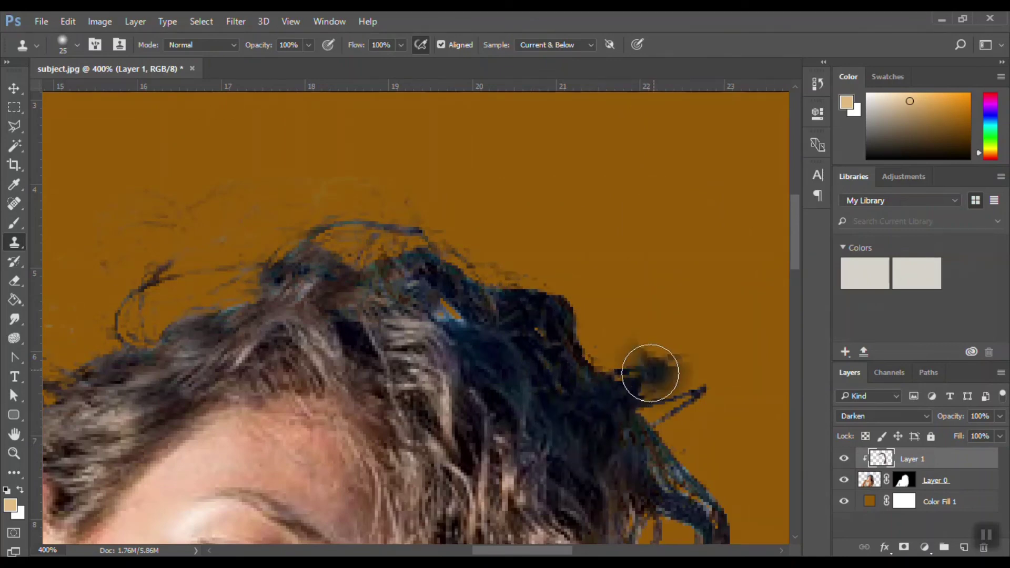
{"action": "mouse_move", "coordinate": [567, 454]}
{"action": "left_mouse_down"}
{"action": "mouse_move", "coordinate": [621, 454]}
{"action": "mouse_move", "coordinate": [700, 493]}
{"action": "mouse_move", "coordinate": [733, 494]}
{"action": "mouse_move", "coordinate": [746, 476]}
{"action": "left_mouse_up"}
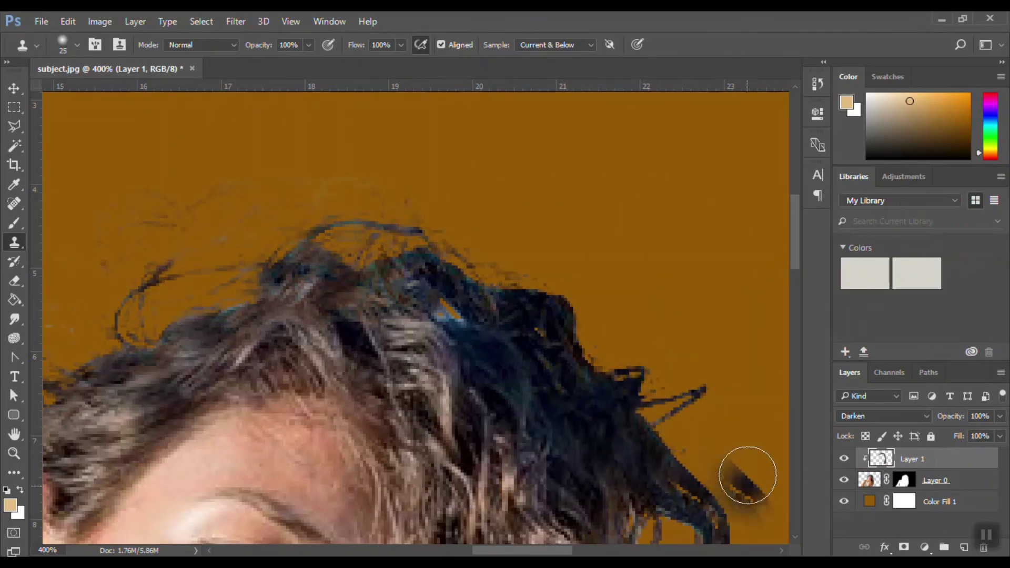
Step: Clone neighboring hair over the light blue edges inside the gap beside the long outer curl
{"action": "left_click_drag", "start_coordinate": [797, 261], "coordinate": [798, 301]}
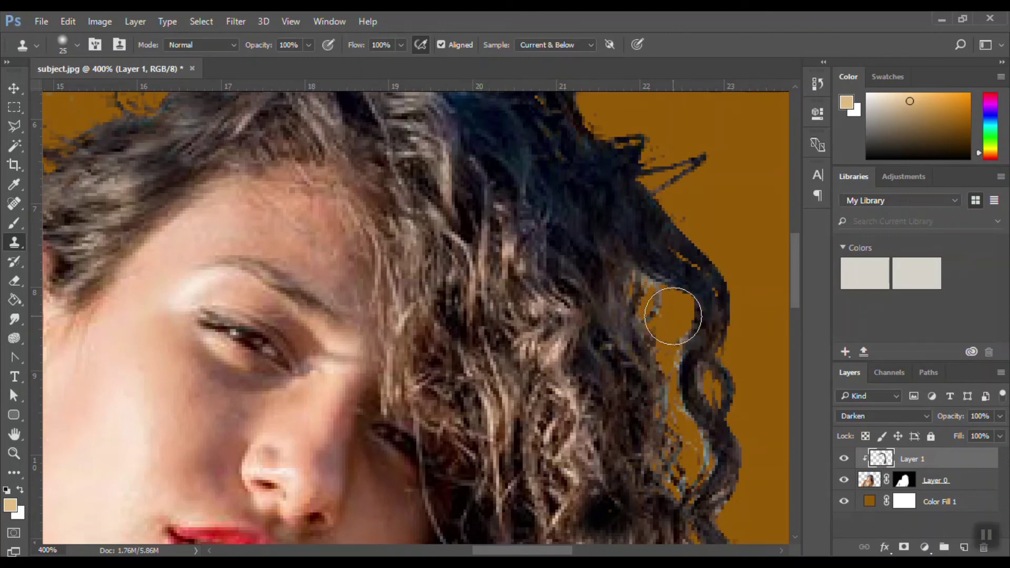
{"action": "left_click", "coordinate": [489, 390], "text": "alt"}
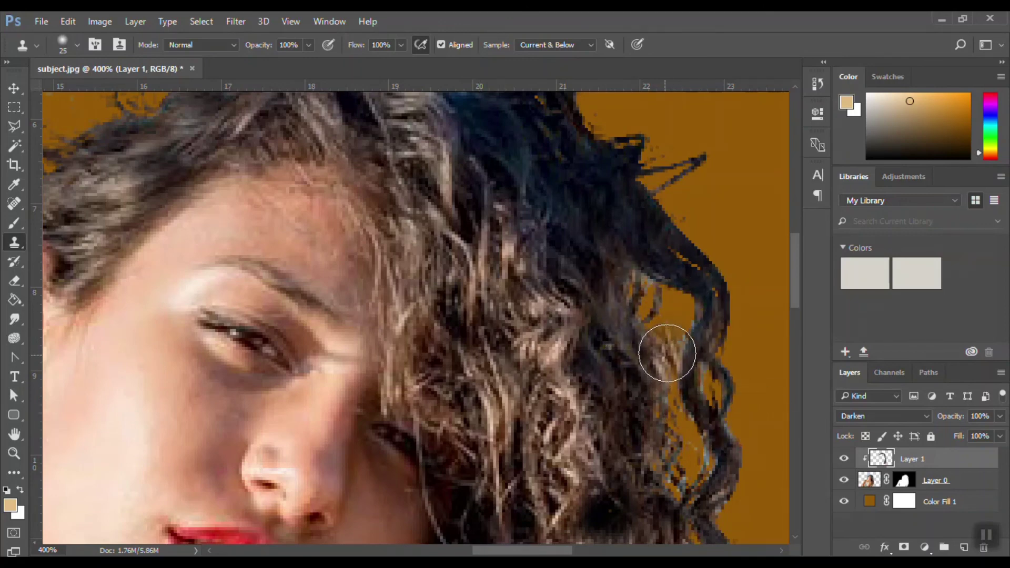
{"action": "mouse_move", "coordinate": [696, 335]}
{"action": "left_mouse_down"}
{"action": "mouse_move", "coordinate": [688, 379]}
{"action": "mouse_move", "coordinate": [703, 430]}
{"action": "left_mouse_up"}
{"action": "left_click", "coordinate": [598, 200], "text": "alt"}
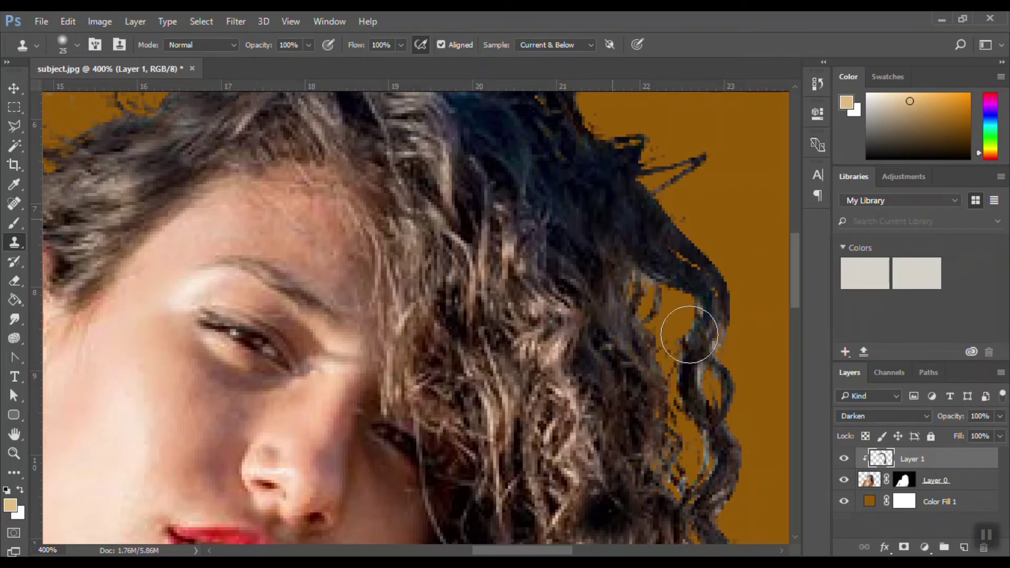
{"action": "left_click_drag", "start_coordinate": [690, 335], "coordinate": [696, 513]}
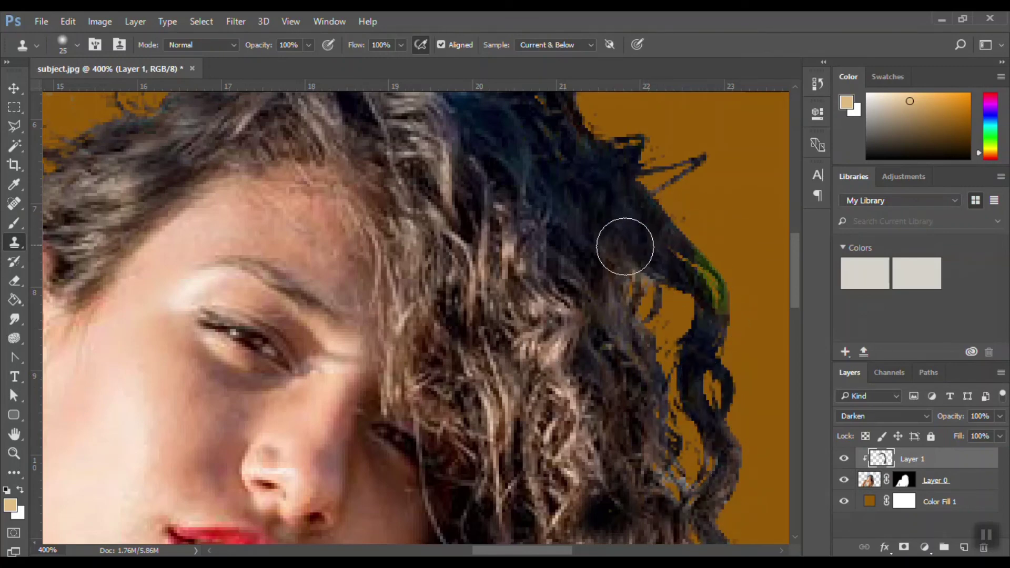
Step: Resample the hair and clone over the green and blue discoloration on the upper bend of the outer curl
{"action": "left_click", "coordinate": [520, 378], "text": "alt"}
{"action": "mouse_move", "coordinate": [654, 275]}
{"action": "left_mouse_down"}
{"action": "mouse_move", "coordinate": [707, 249]}
{"action": "mouse_move", "coordinate": [690, 242]}
{"action": "mouse_move", "coordinate": [690, 258]}
{"action": "mouse_move", "coordinate": [724, 289]}
{"action": "mouse_move", "coordinate": [725, 310]}
{"action": "left_mouse_up"}
{"action": "left_click", "coordinate": [624, 187], "text": "alt"}
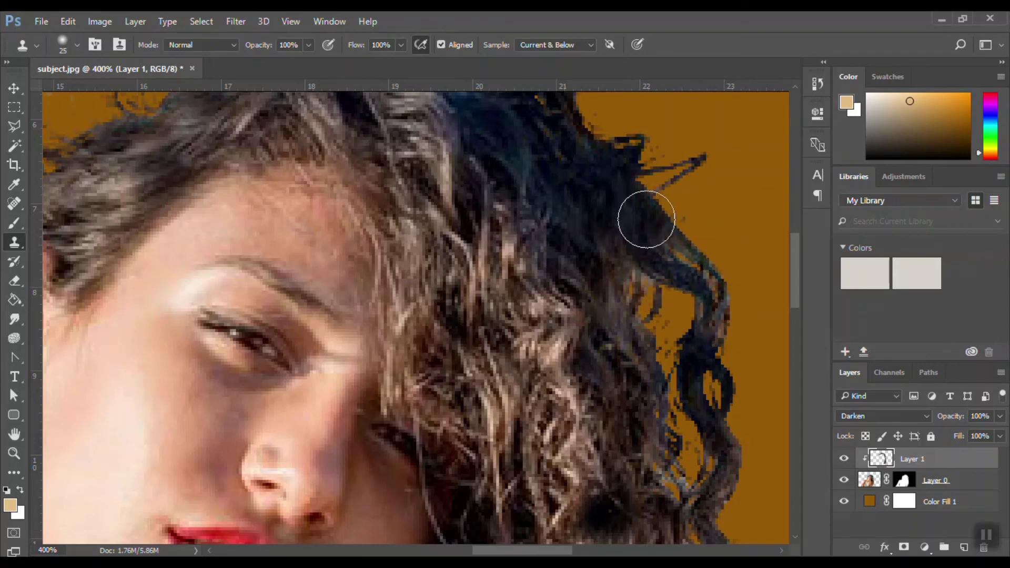
{"action": "mouse_move", "coordinate": [652, 224]}
{"action": "left_mouse_down"}
{"action": "mouse_move", "coordinate": [732, 344]}
{"action": "mouse_move", "coordinate": [710, 317]}
{"action": "left_mouse_up"}
{"action": "left_click", "coordinate": [628, 223], "text": "alt"}
{"action": "mouse_move", "coordinate": [731, 283]}
{"action": "left_mouse_down"}
{"action": "mouse_move", "coordinate": [700, 305]}
{"action": "mouse_move", "coordinate": [699, 295]}
{"action": "mouse_move", "coordinate": [705, 406]}
{"action": "left_mouse_up"}
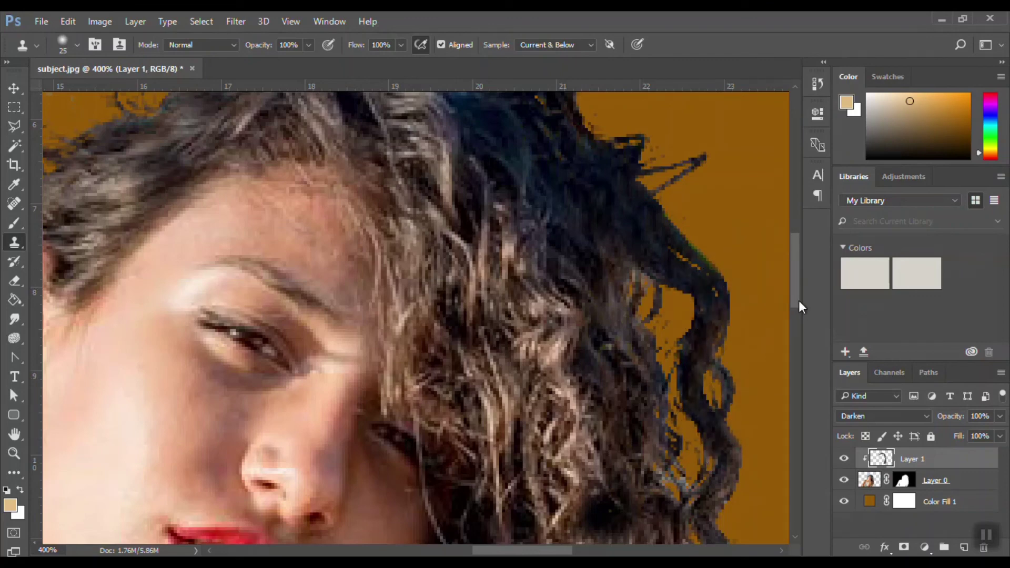
Step: Clone dark hair over the blue fringe where the outer curls meet beside the lips and on the strands below
{"action": "left_click_drag", "start_coordinate": [798, 302], "coordinate": [802, 330]}
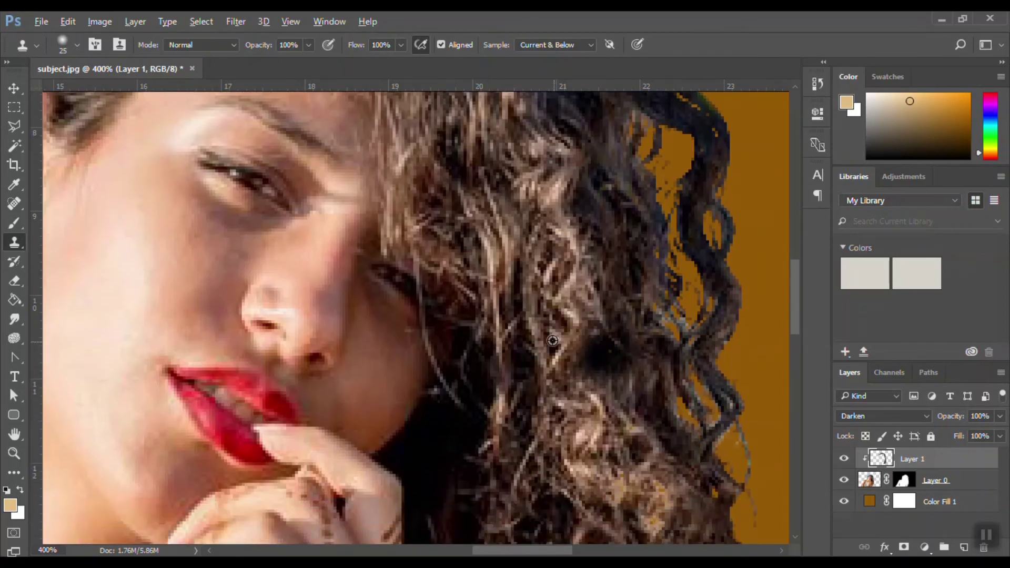
{"action": "left_click_drag", "start_coordinate": [606, 321], "coordinate": [689, 322]}
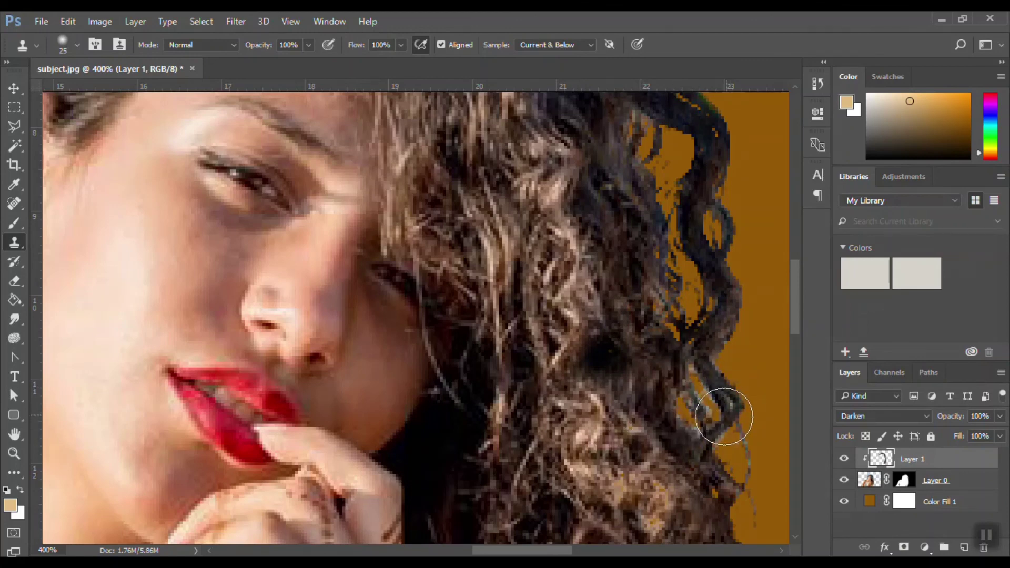
{"action": "left_click", "coordinate": [545, 441], "text": "alt"}
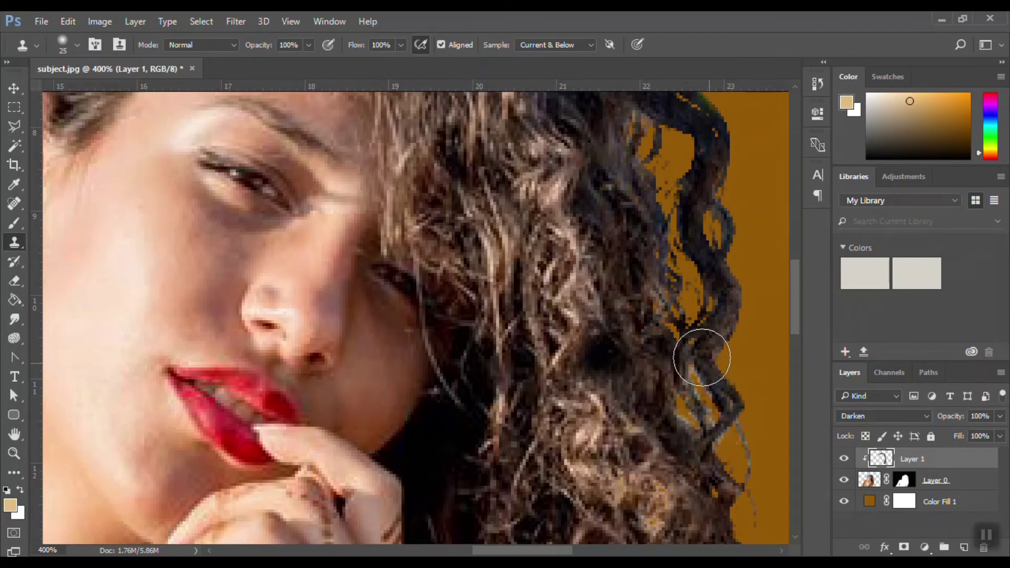
{"action": "left_click", "coordinate": [614, 345], "text": "alt"}
{"action": "left_click", "coordinate": [711, 378]}
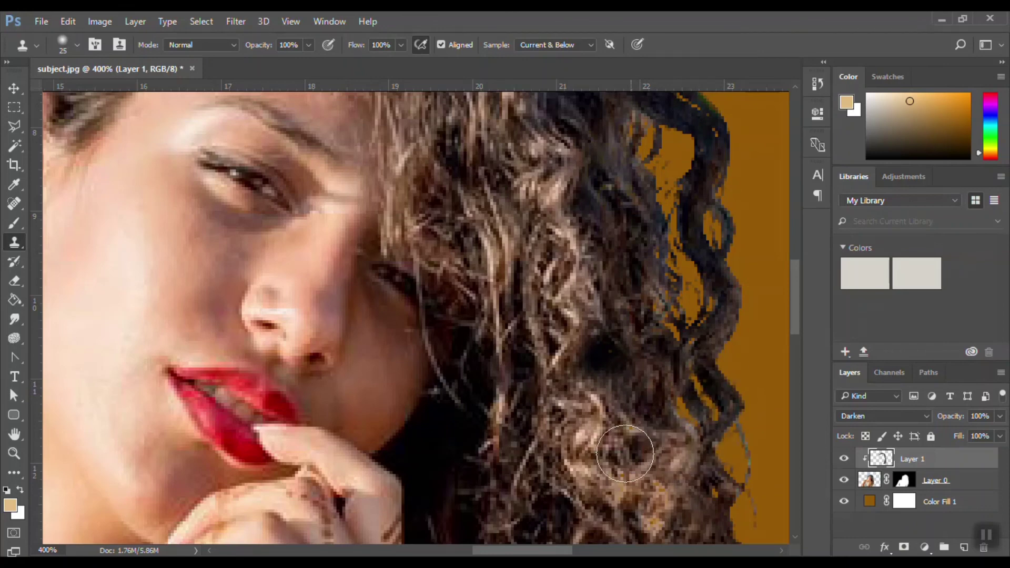
{"action": "left_click", "coordinate": [591, 364], "text": "alt"}
{"action": "left_click", "coordinate": [755, 457]}
{"action": "key", "text": "ctrl+z"}
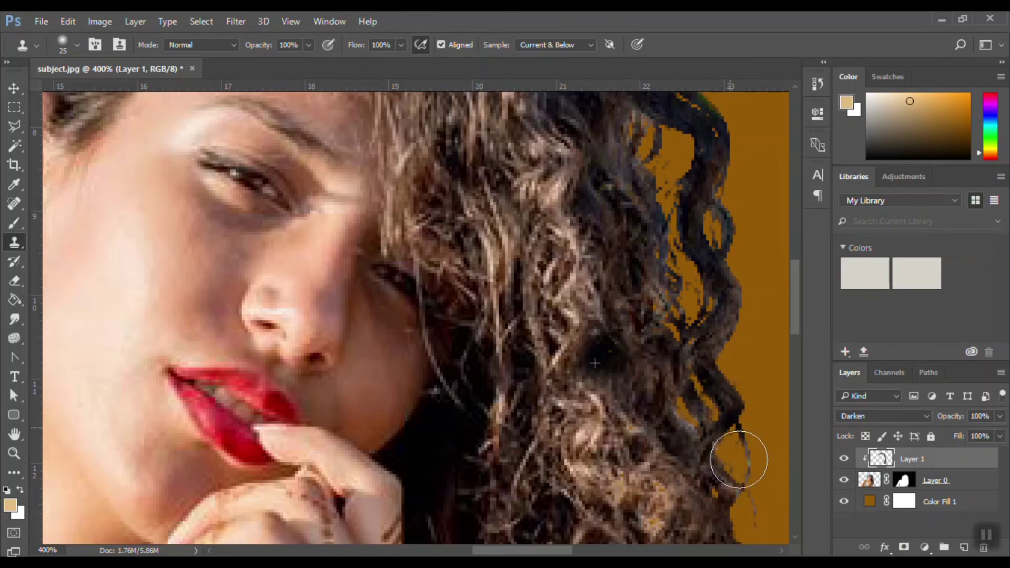
Step: Hide the Color Fill 1 layer to show the full cutout on transparency
{"action": "left_click_drag", "start_coordinate": [797, 310], "coordinate": [798, 356]}
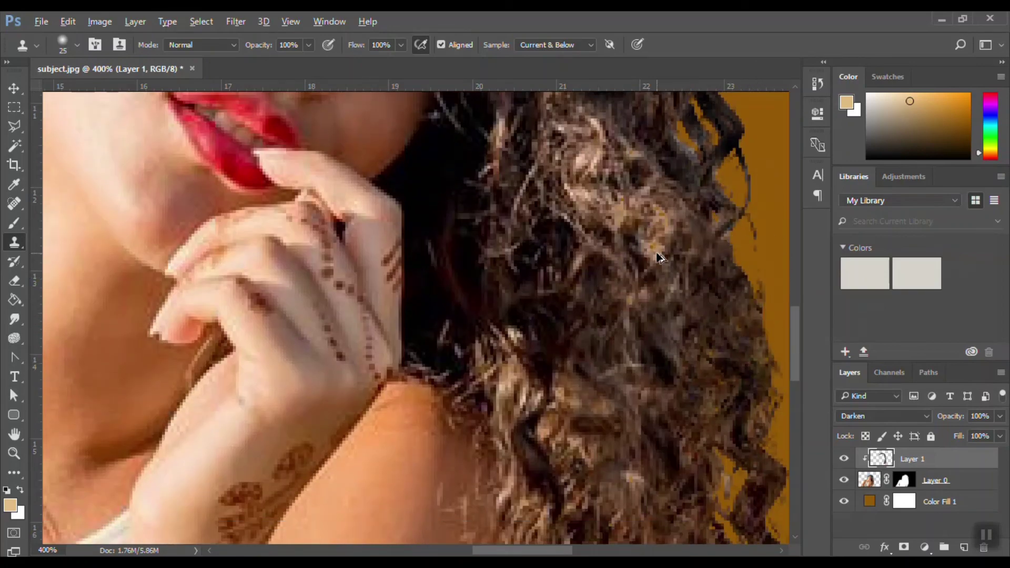
{"action": "key", "text": "ctrl+1"}
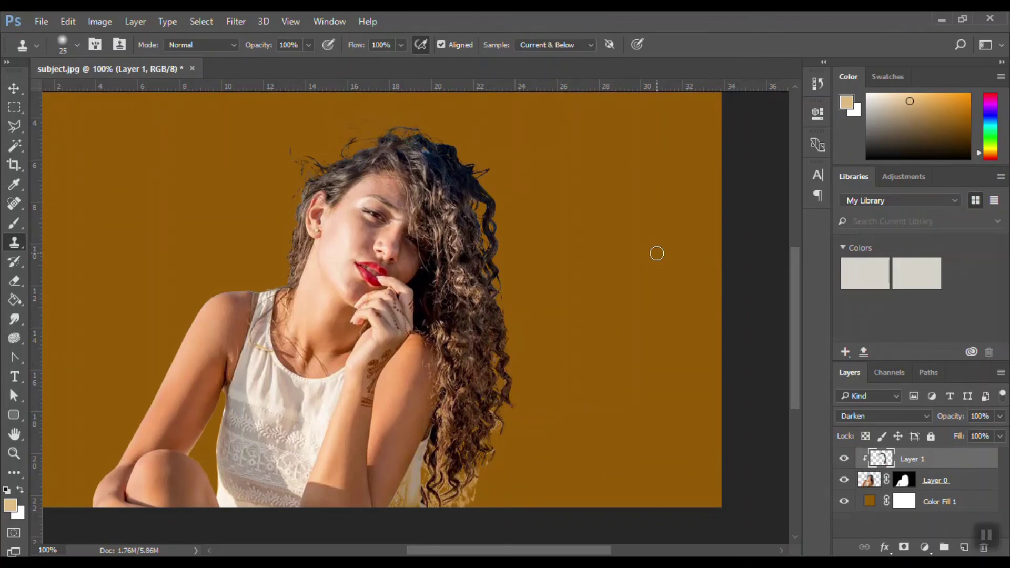
{"action": "key", "text": "v"}
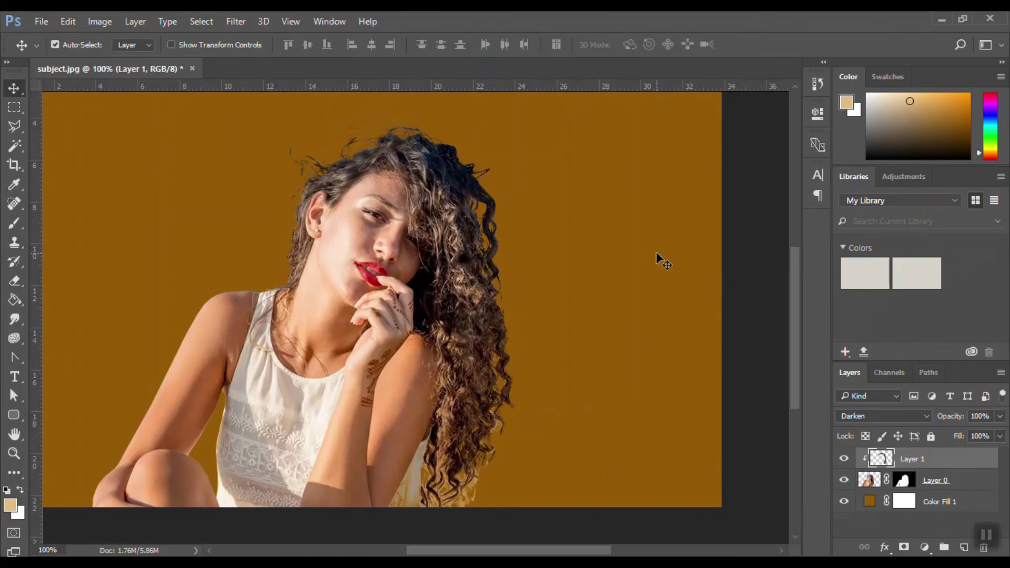
{"action": "left_click", "coordinate": [844, 502]}
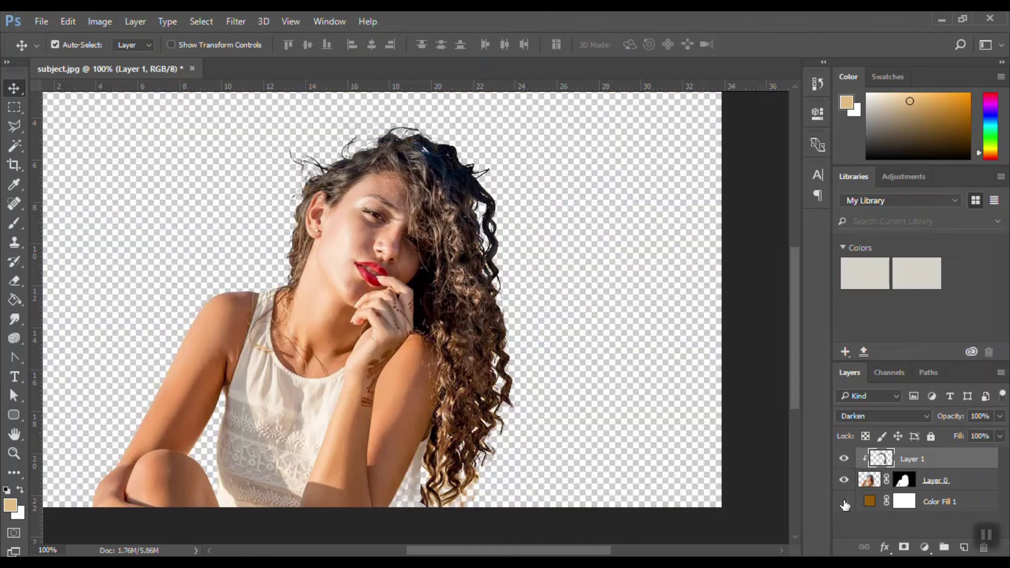
Step: Open landscape.jpg from the ref folder inside Photoshop_Tutorials
{"action": "key", "text": "ctrl+o"}
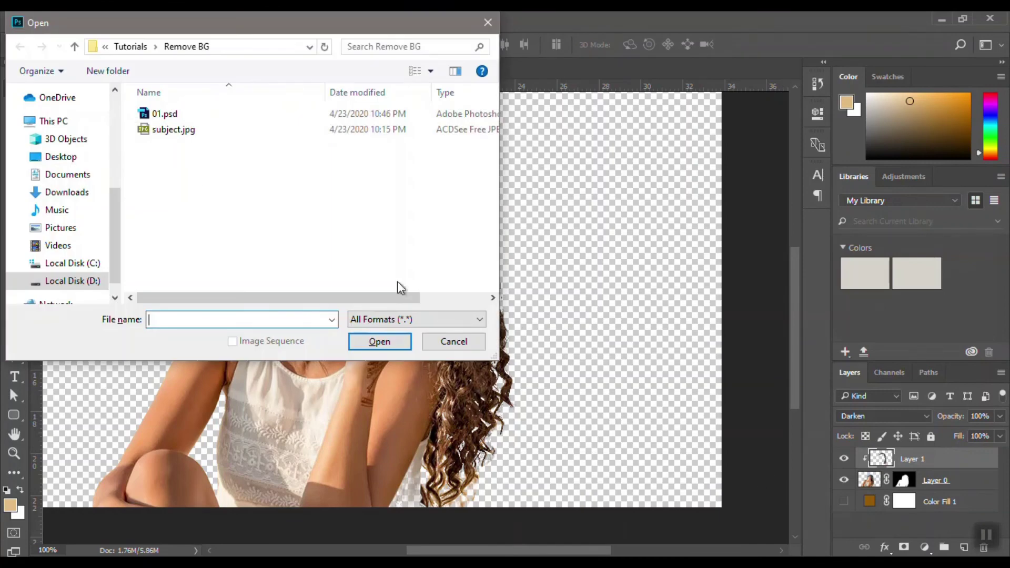
{"action": "left_click", "coordinate": [131, 47]}
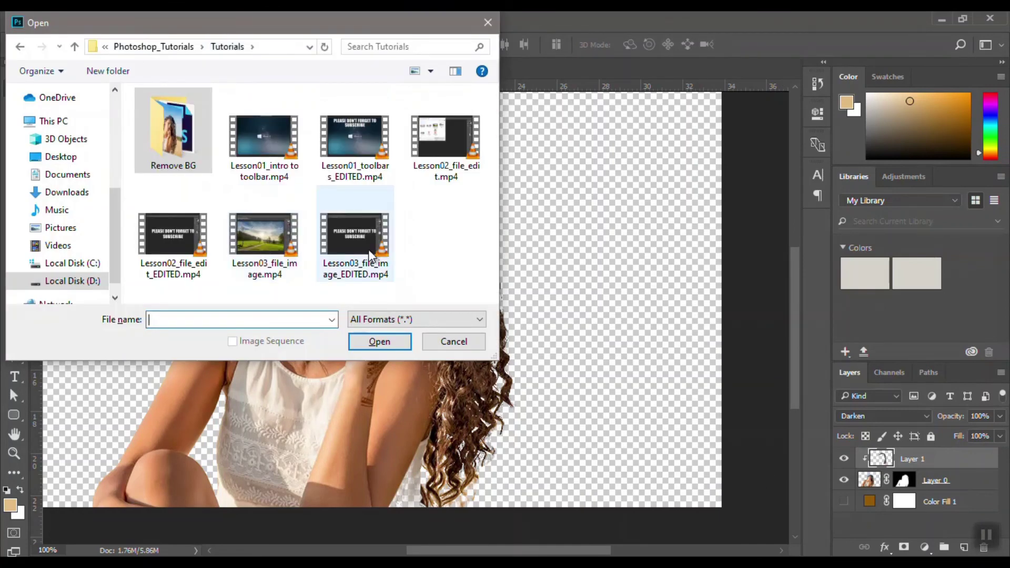
{"action": "left_click", "coordinate": [149, 48]}
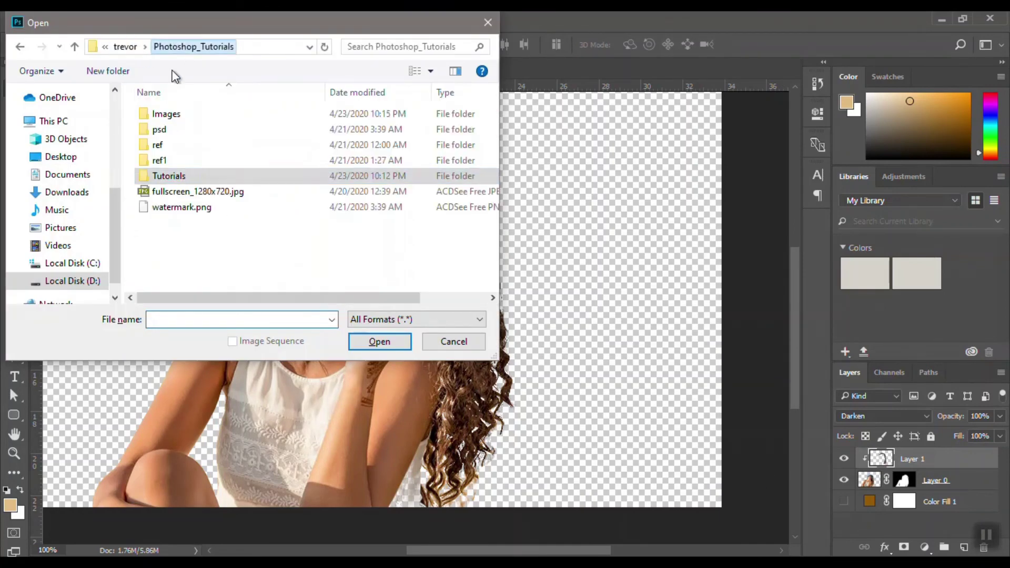
{"action": "double_click", "coordinate": [172, 149]}
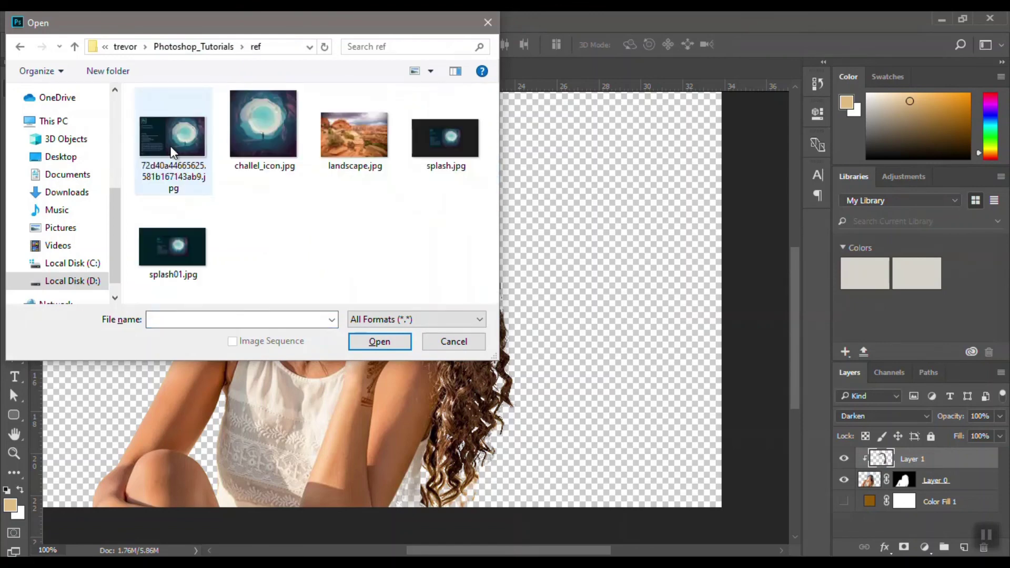
{"action": "double_click", "coordinate": [350, 140]}
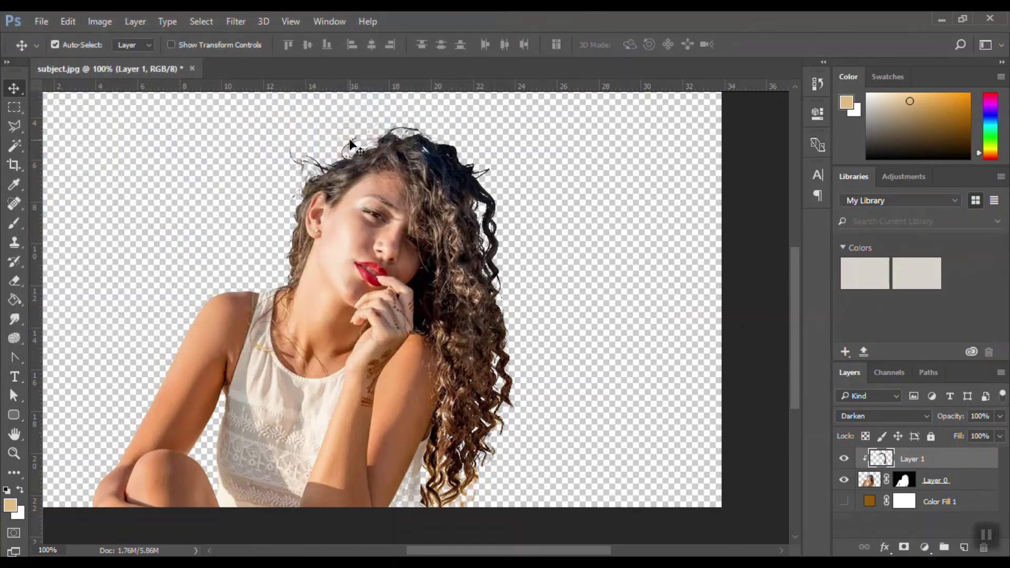
Step: Copy the entire landscape image into subject.jpg as a new layer and place it beneath the woman's Layer 0
{"action": "key", "text": "ctrl+a"}
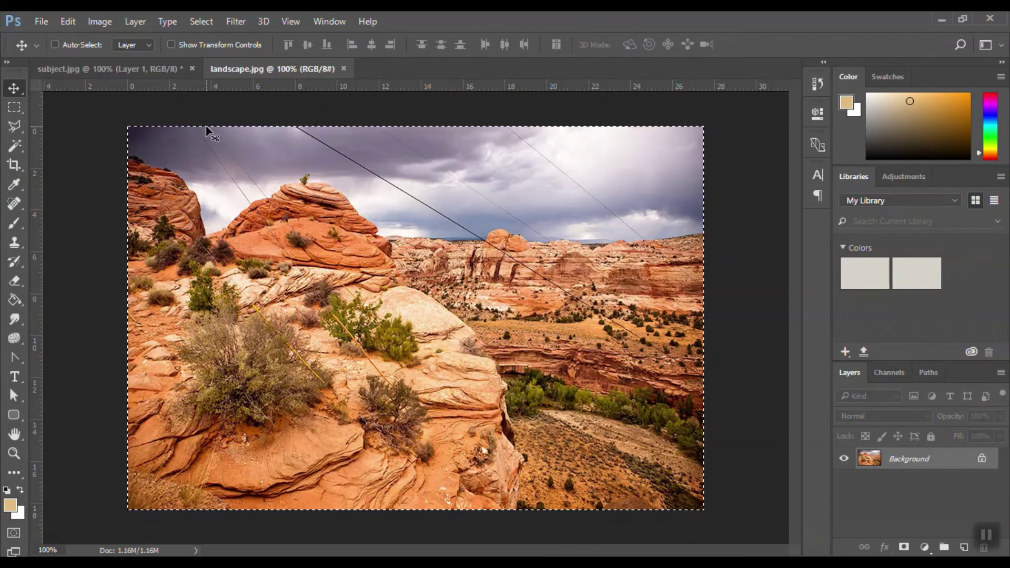
{"action": "left_click", "coordinate": [117, 68]}
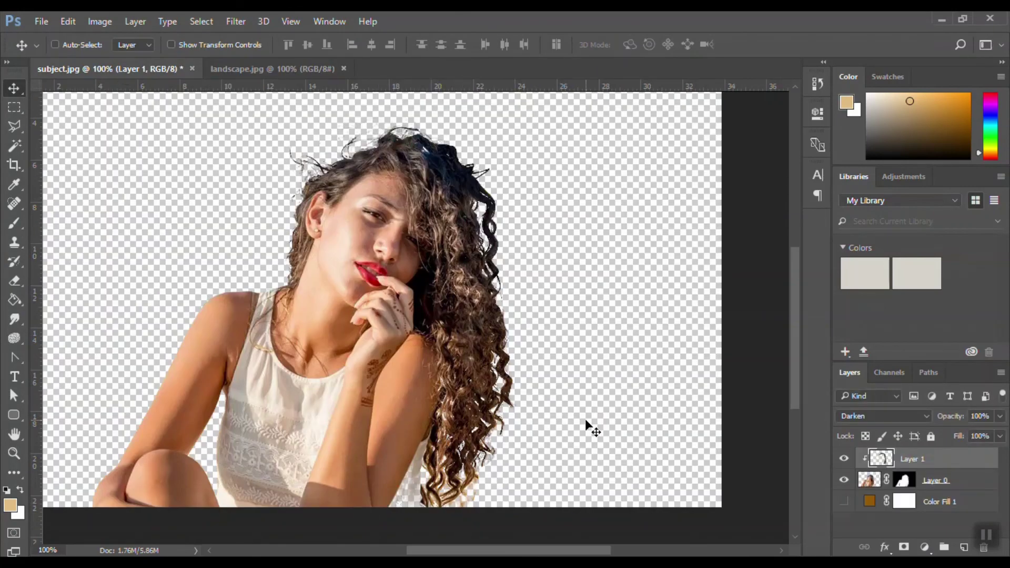
{"action": "key", "text": "ctrl+shift+alt+n"}
{"action": "key", "text": "ctrl+v"}
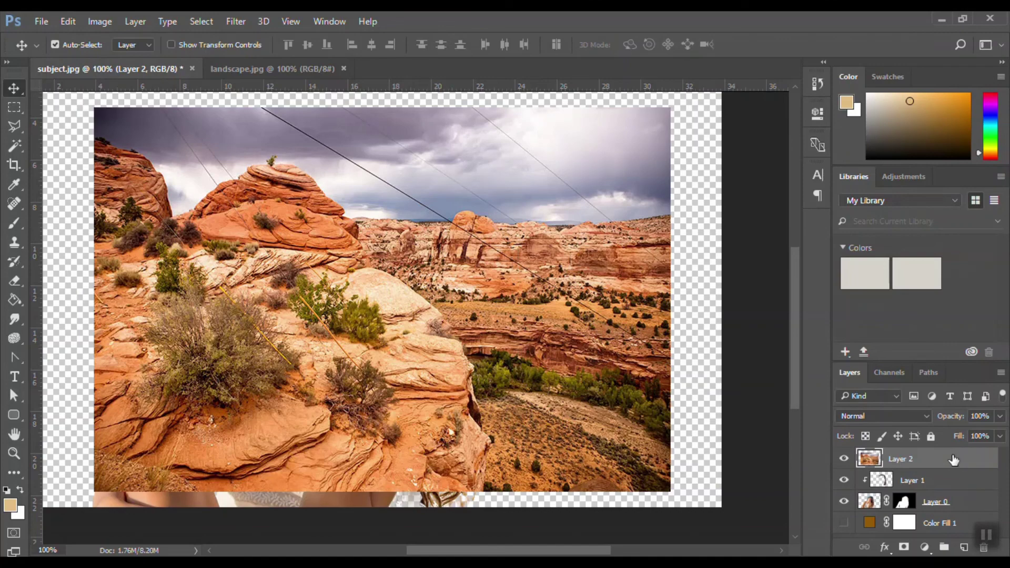
{"action": "left_click_drag", "start_coordinate": [953, 459], "coordinate": [967, 517]}
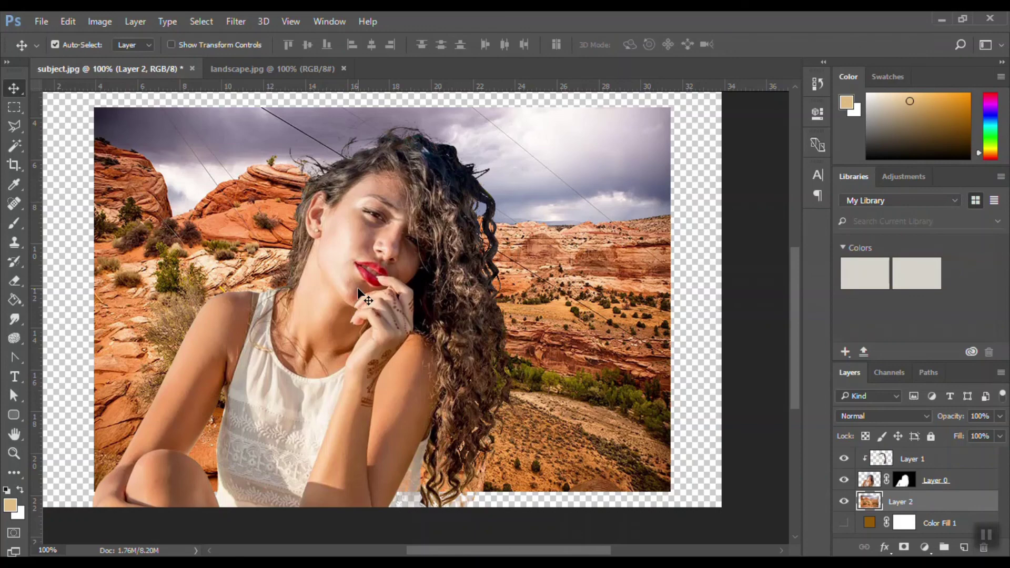
Step: Scale the landscape layer up to about 131% so it covers the whole canvas behind the woman
{"action": "key", "text": "ctrl+minus"}
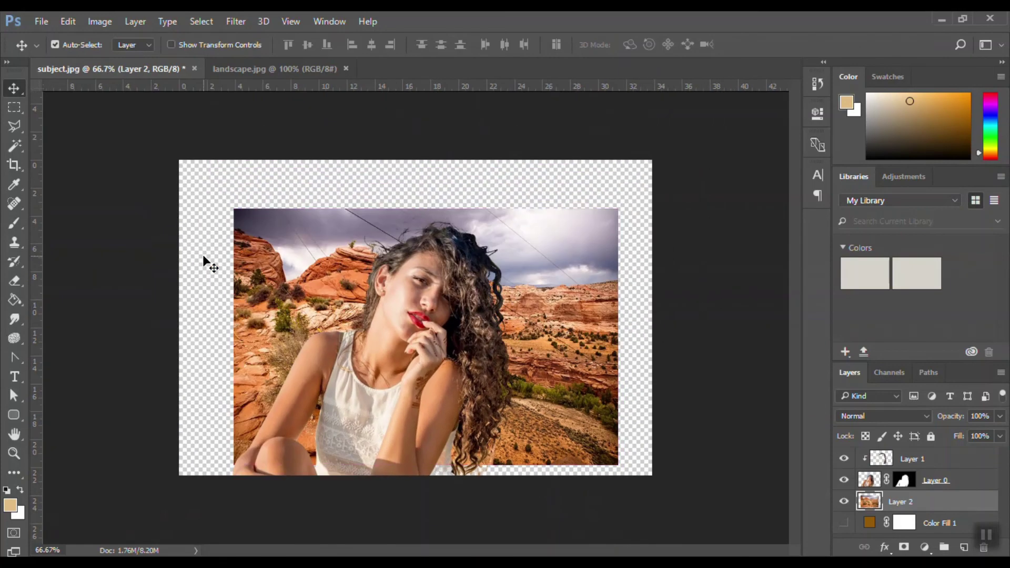
{"action": "key", "text": "ctrl+t"}
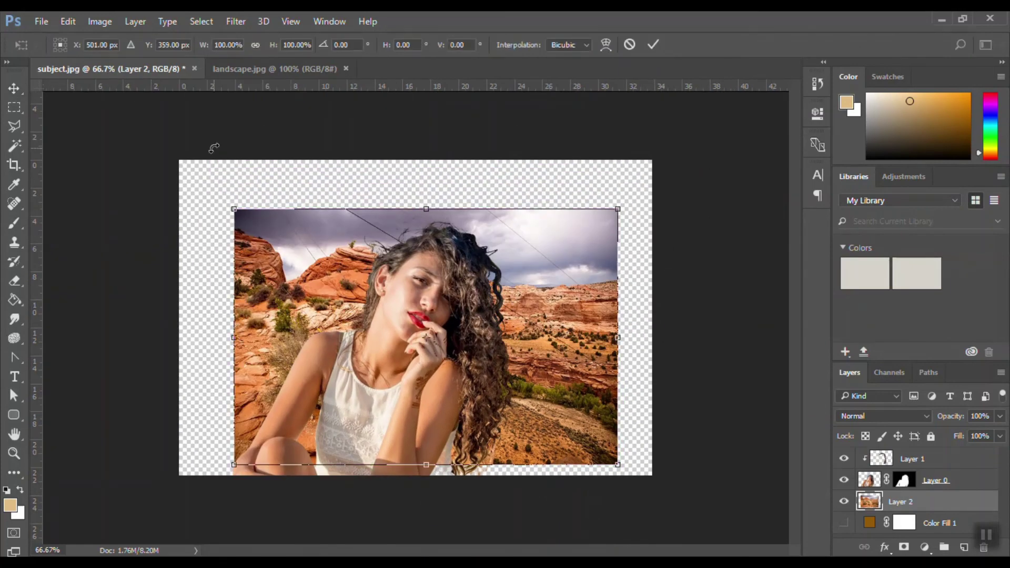
{"action": "left_click_drag", "start_coordinate": [234, 208], "coordinate": [169, 157]}
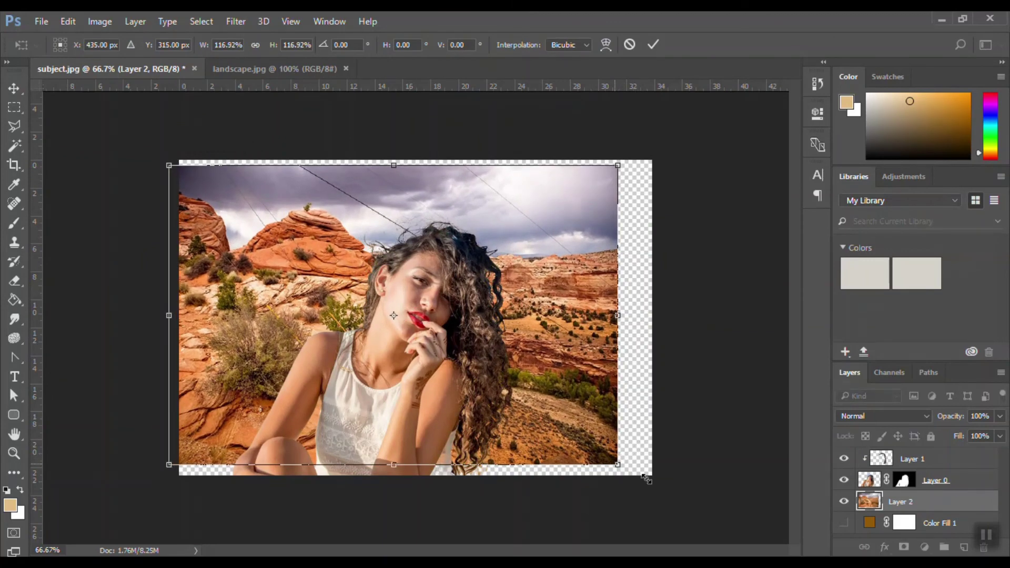
{"action": "left_click_drag", "start_coordinate": [646, 479], "coordinate": [664, 489]}
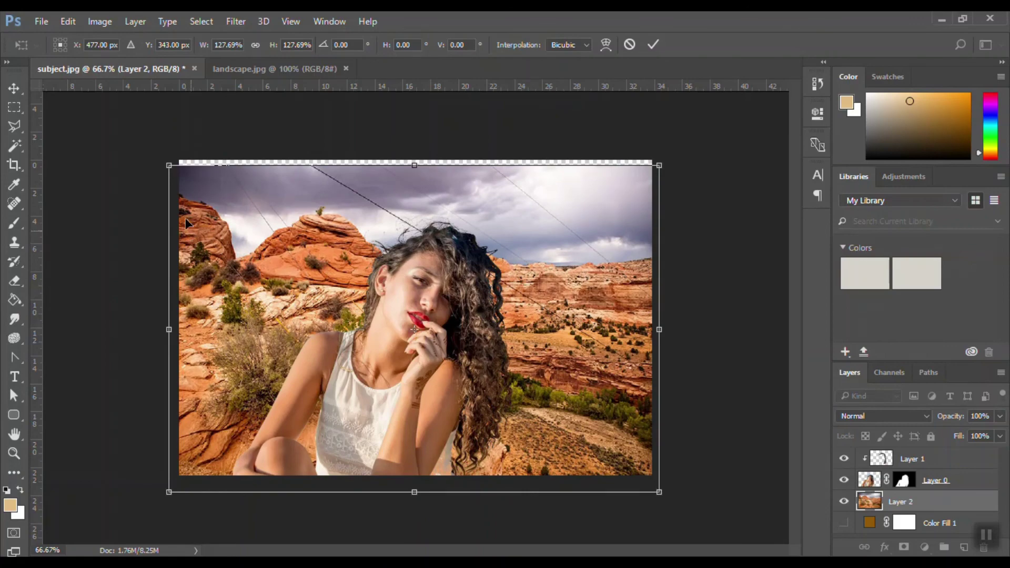
{"action": "left_click_drag", "start_coordinate": [169, 165], "coordinate": [156, 153]}
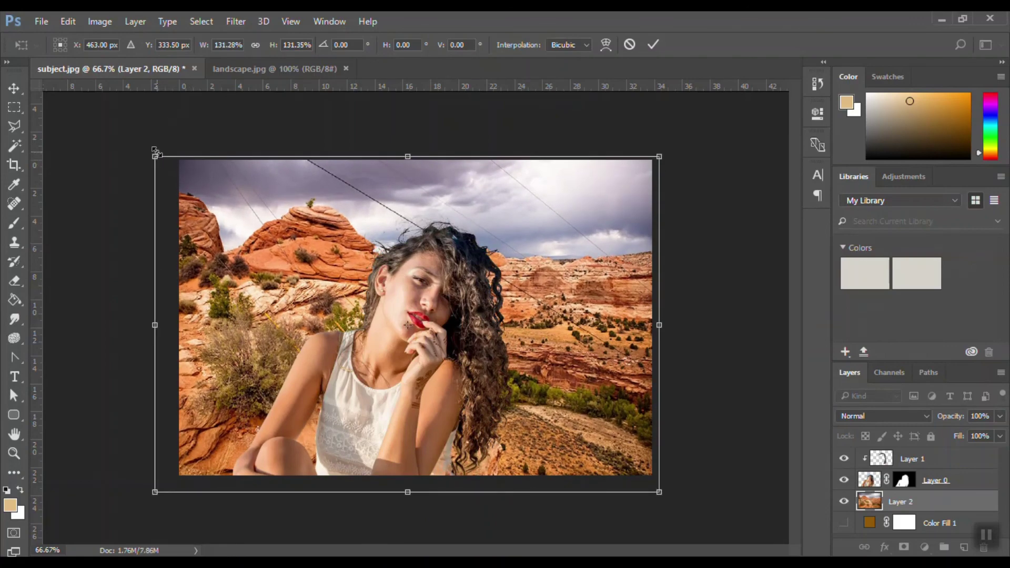
{"action": "key", "text": "Return"}
{"action": "key", "text": "ctrl+plus"}
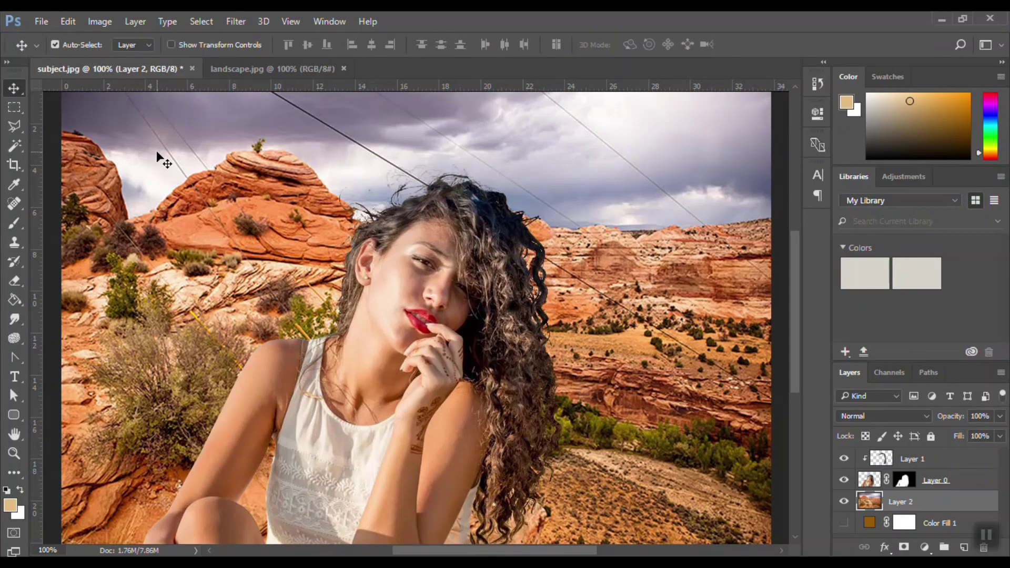
{"action": "left_click", "coordinate": [843, 524]}
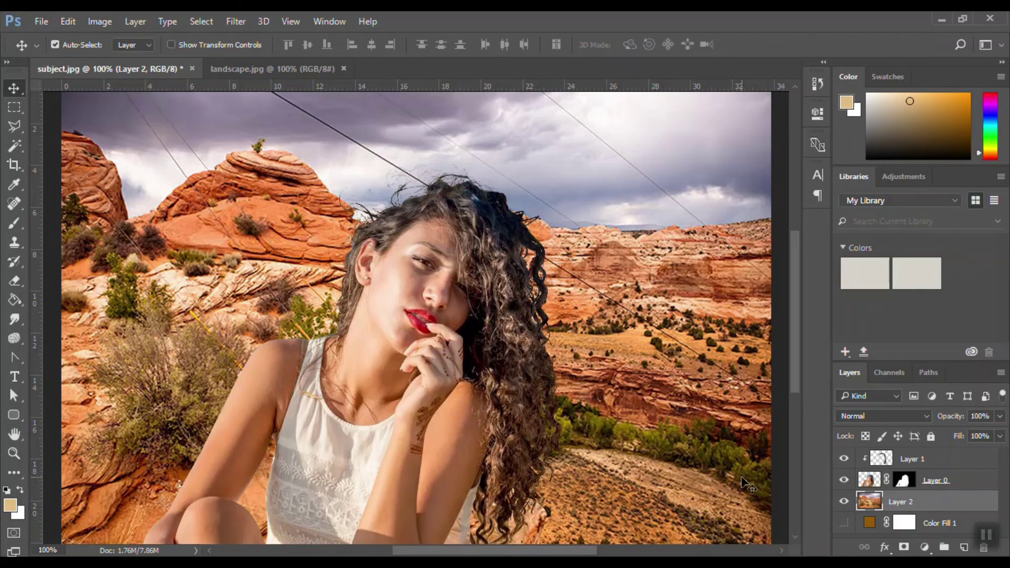